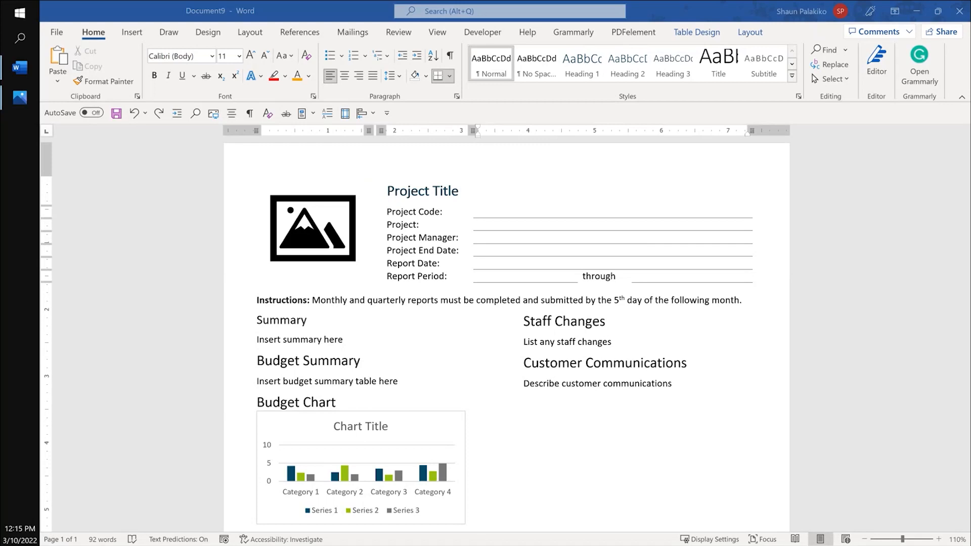
Replace the header's placeholder picture with the Nimble Monster logo and resize it to 1.5 by 1.5 inches
click(334, 219)
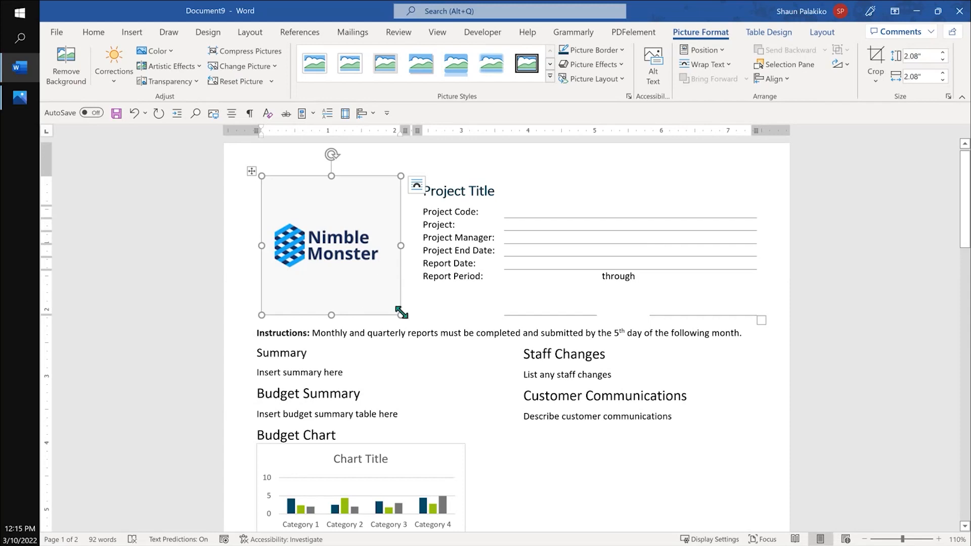
drag(402, 314, 363, 273)
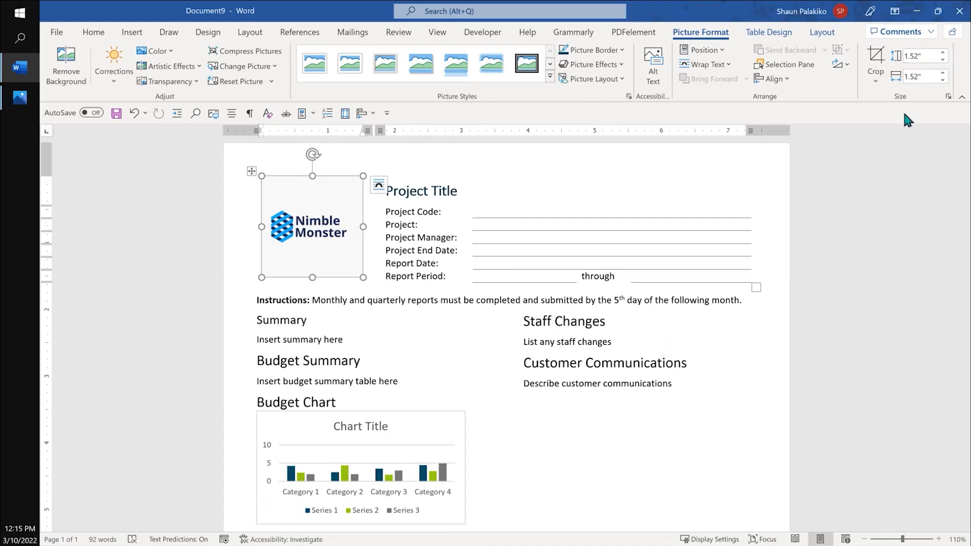
click(944, 61)
click(944, 61)
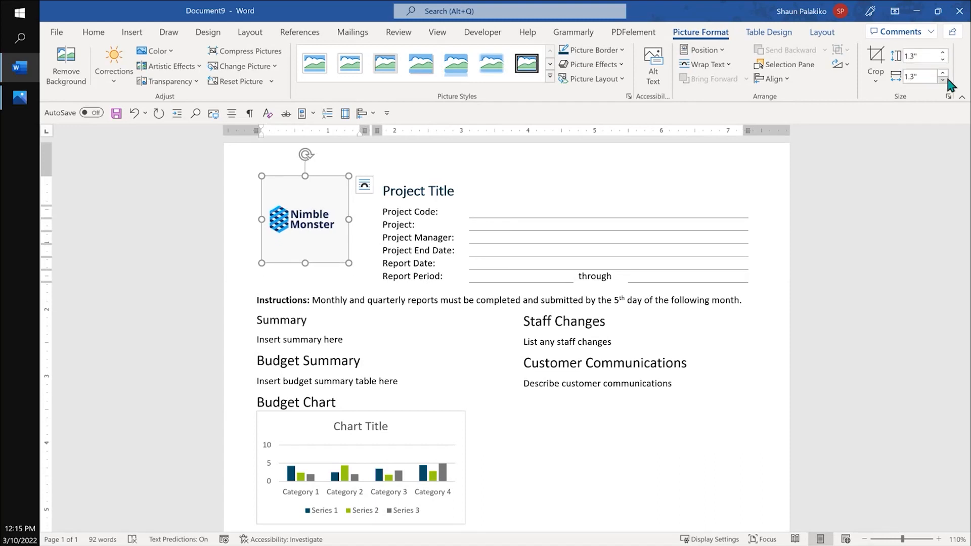
click(944, 51)
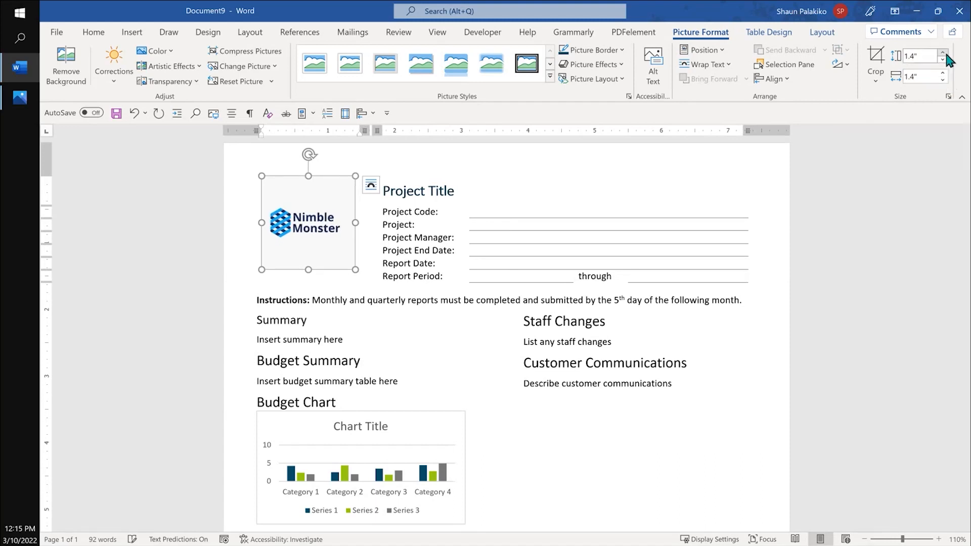
click(944, 51)
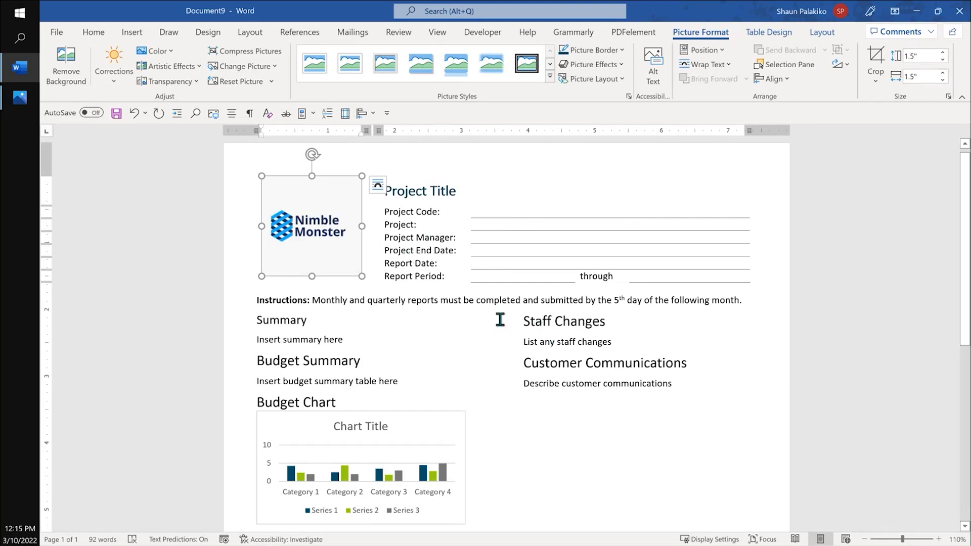
click(181, 202)
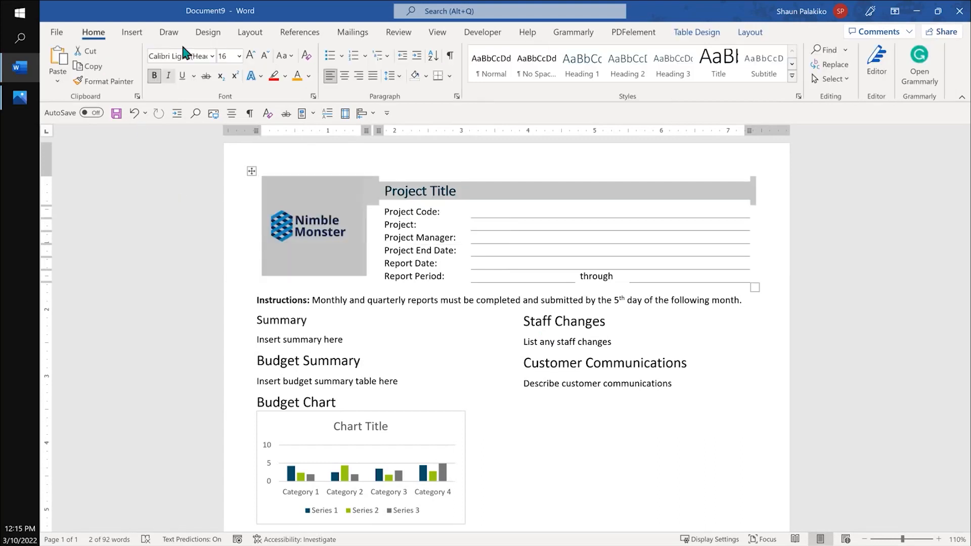
Preview built-in document themes such as Ion Boardroom and Droplet on the report without applying any
click(209, 35)
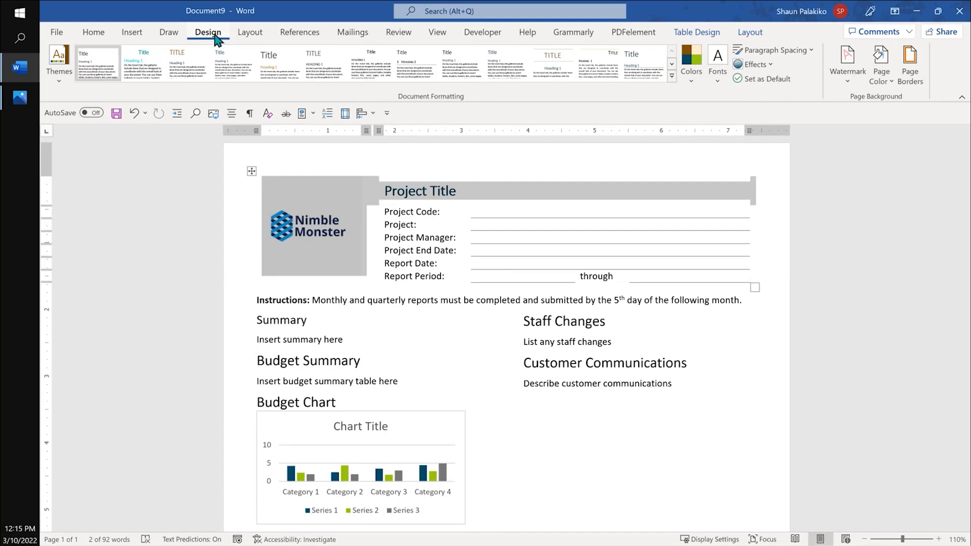
click(64, 80)
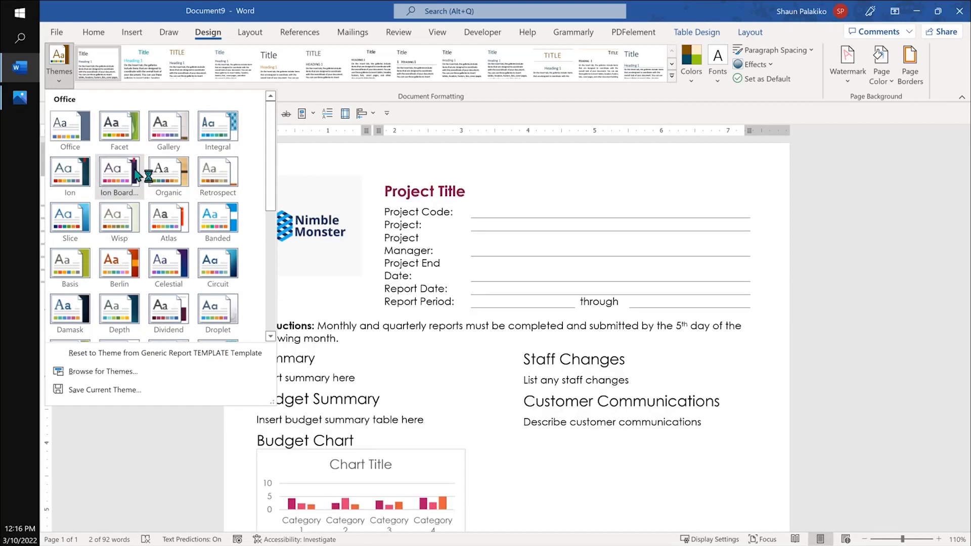
key(Escape)
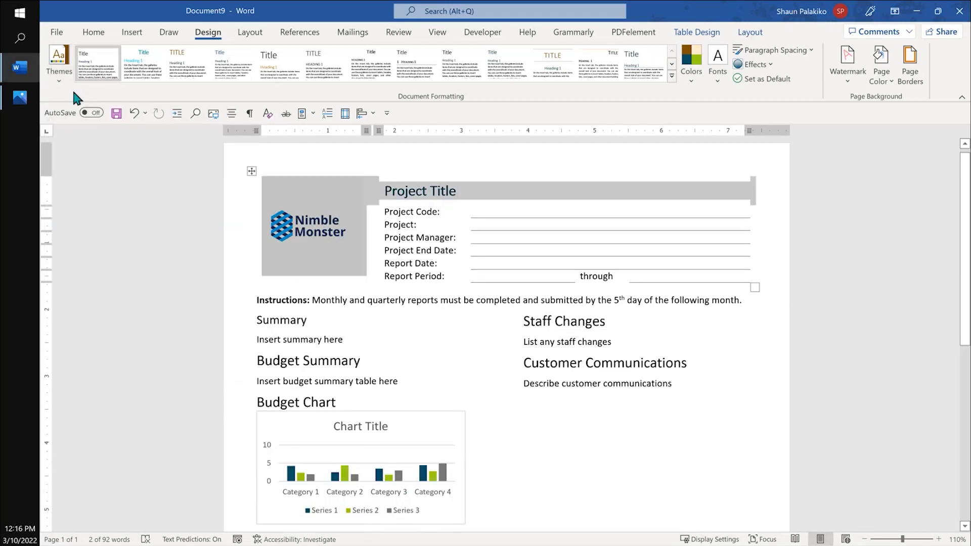
click(60, 81)
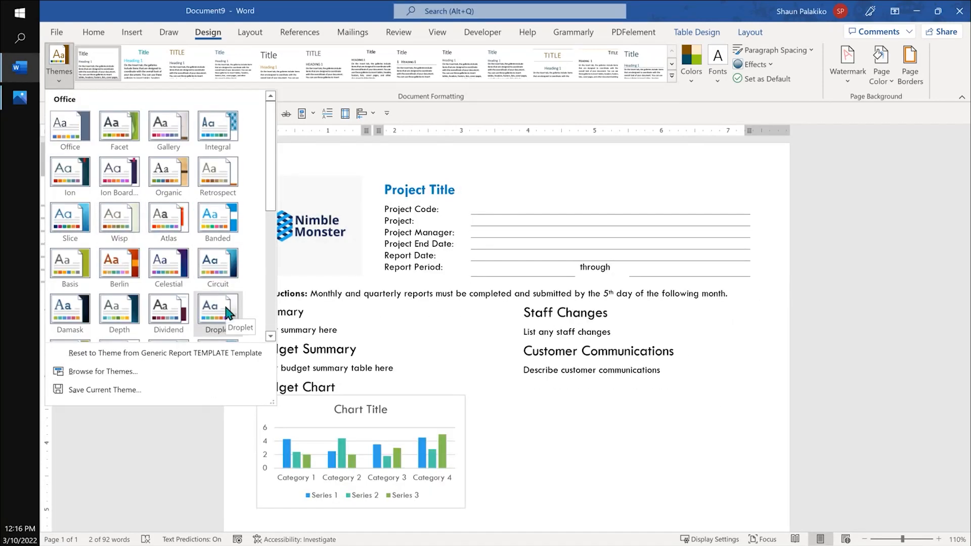
click(890, 284)
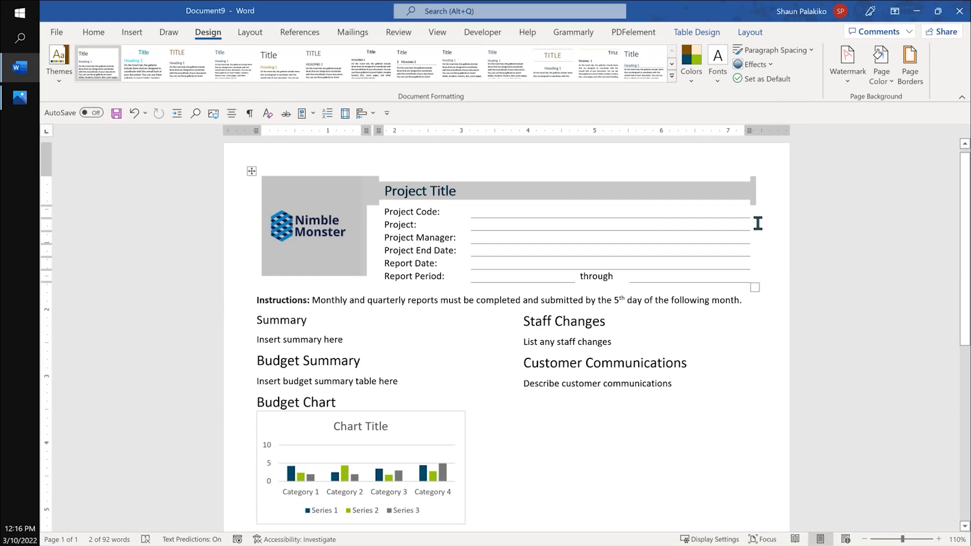
click(790, 253)
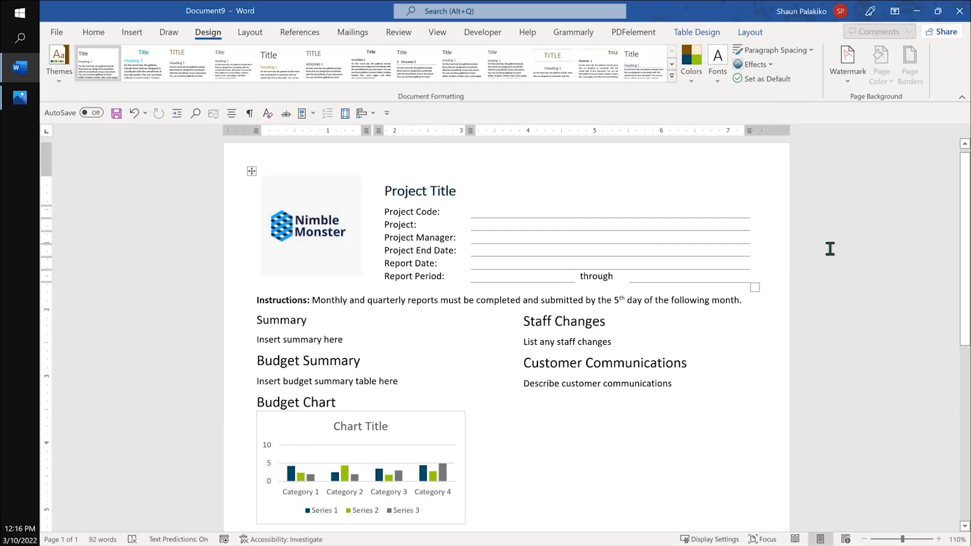
Examine the settings for creating custom theme colors, including the custom color values for Accent 1, without saving a new set
click(696, 77)
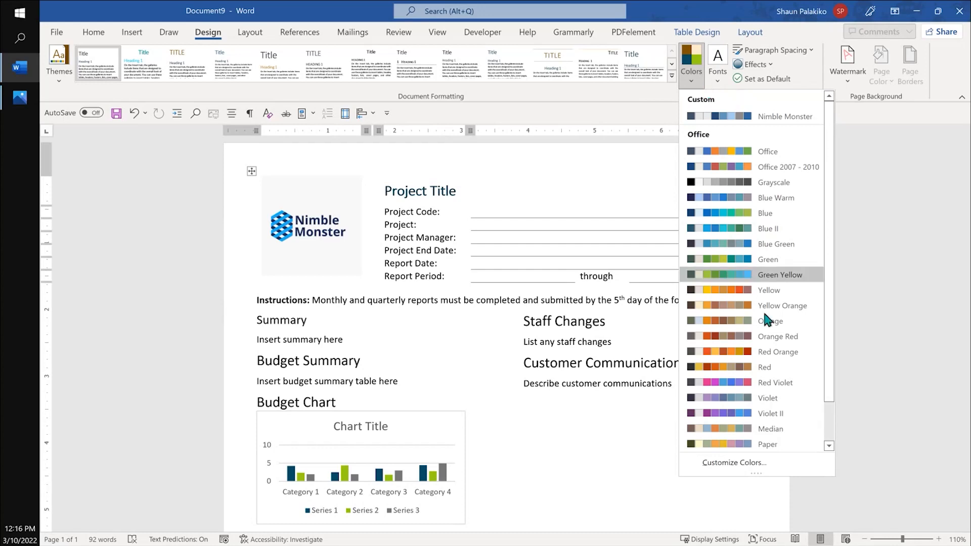
click(735, 463)
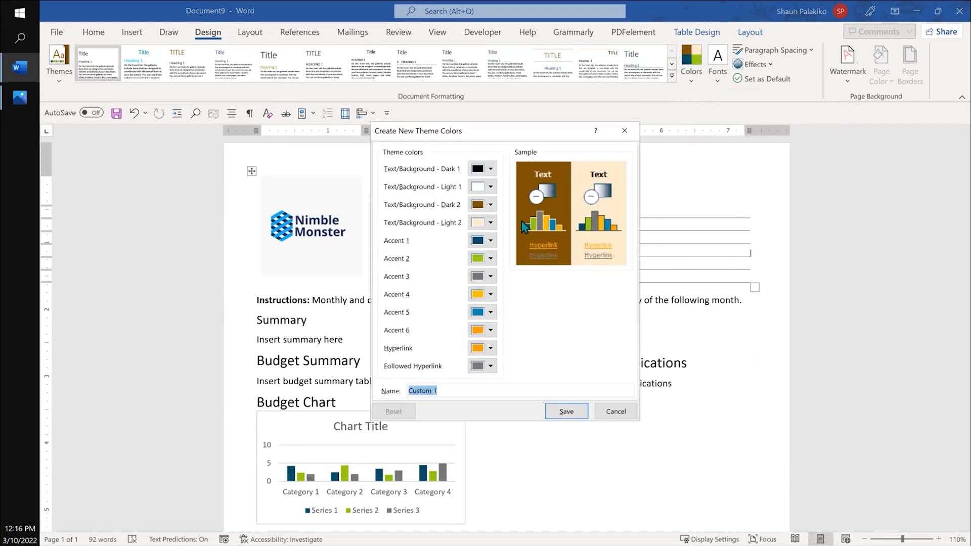
click(492, 241)
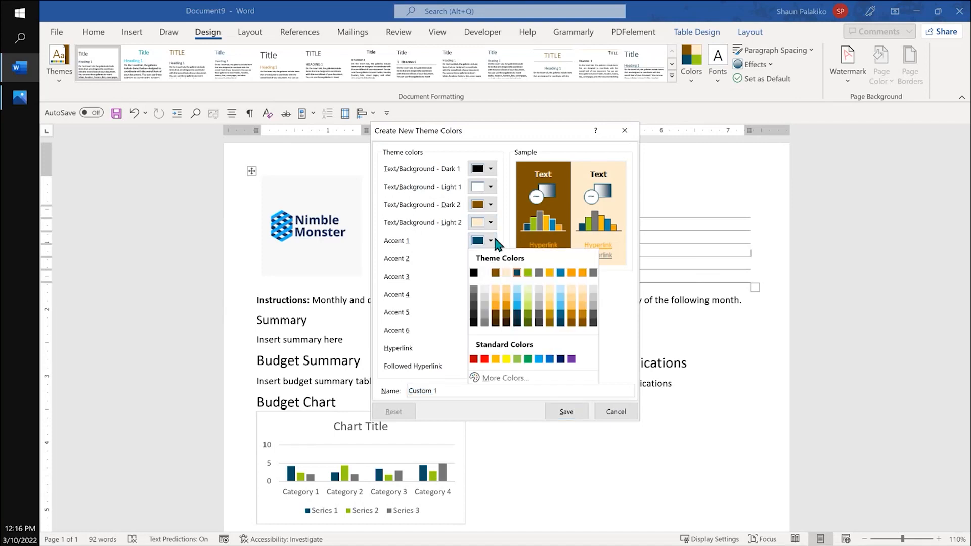
click(504, 381)
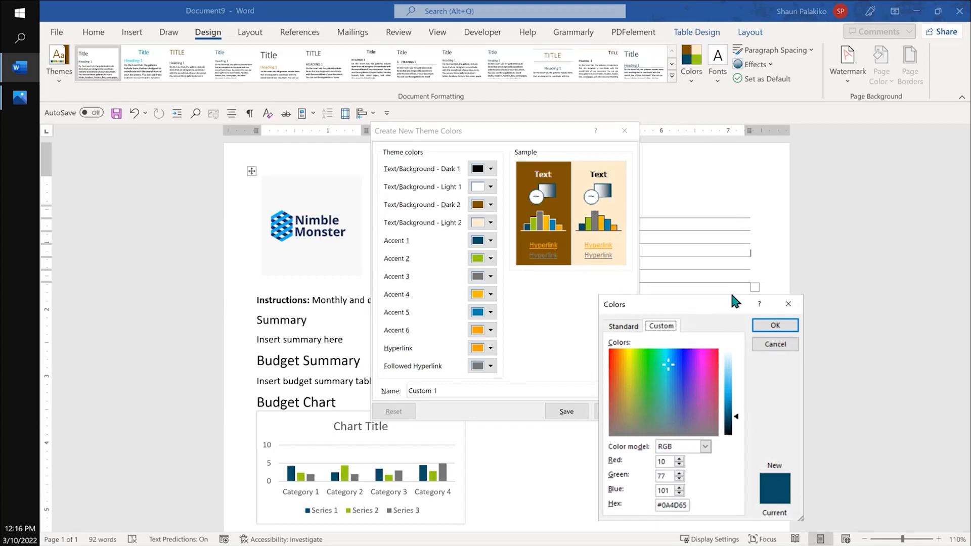
click(776, 346)
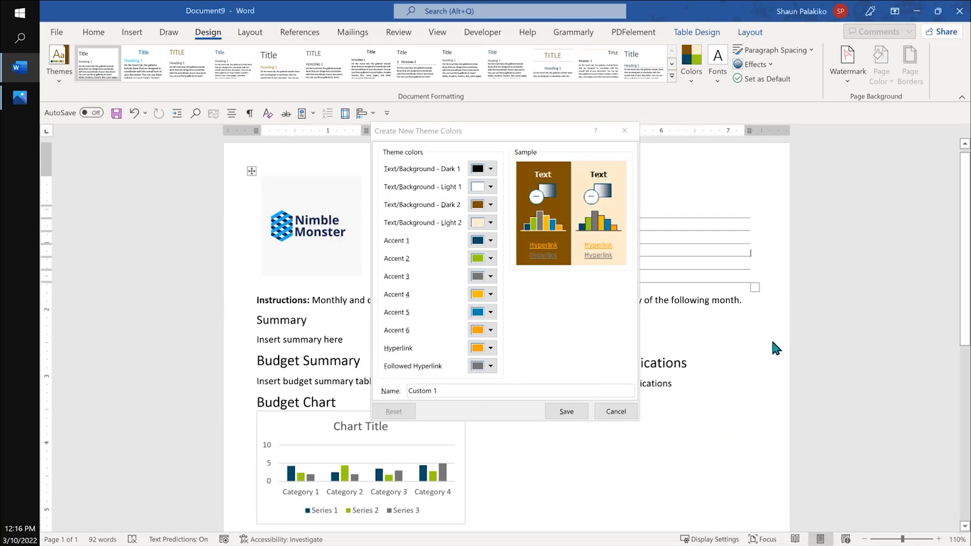
click(618, 412)
Apply the custom Nimble Monster theme colors and the Nimble Monster theme fonts to the document
click(690, 71)
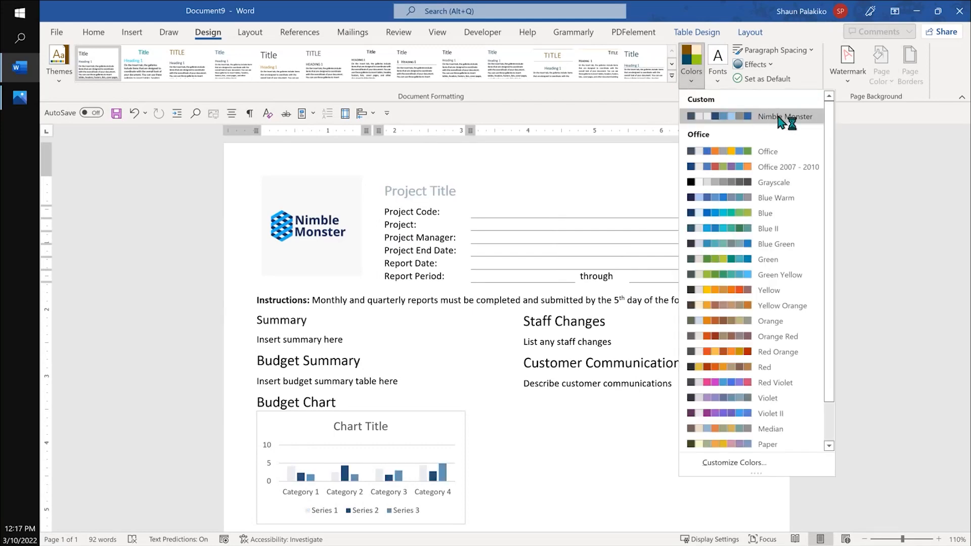
click(793, 119)
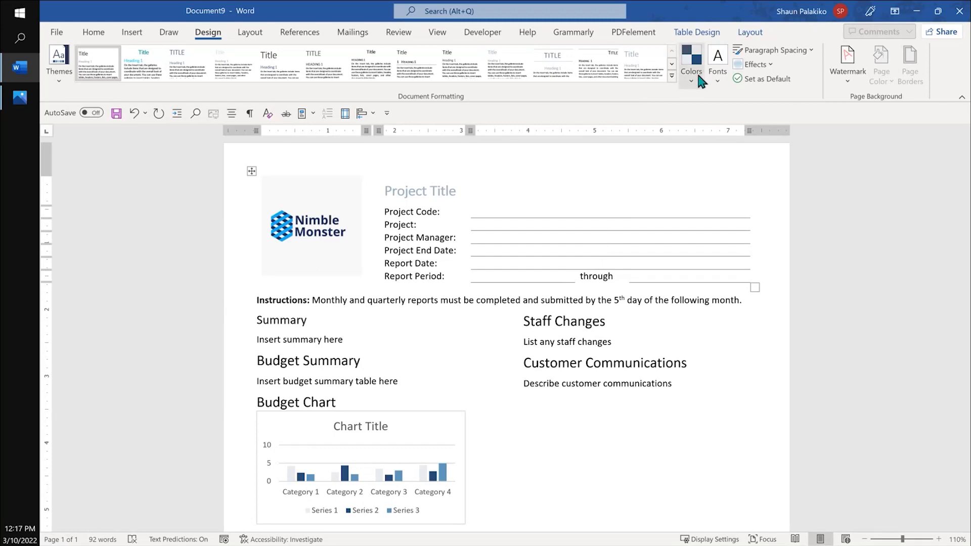
click(718, 84)
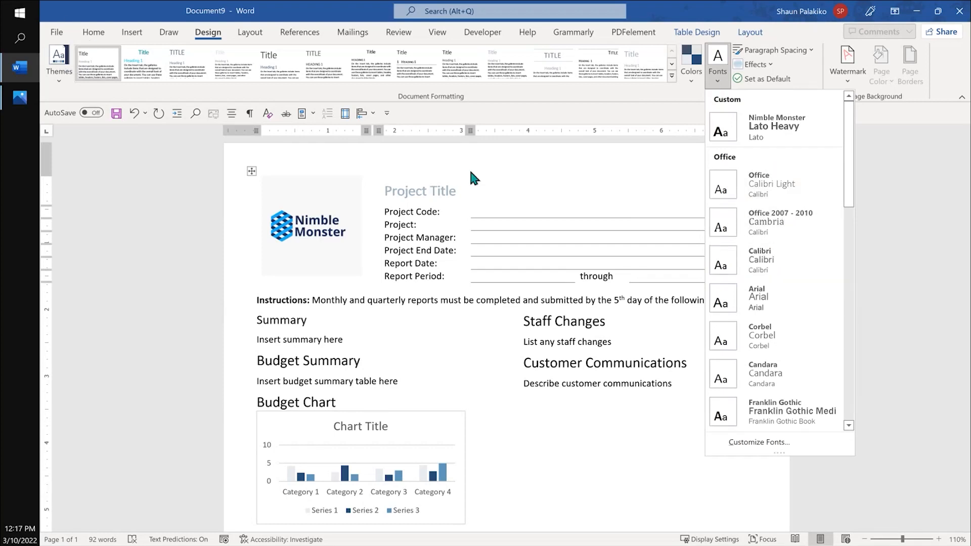
click(776, 135)
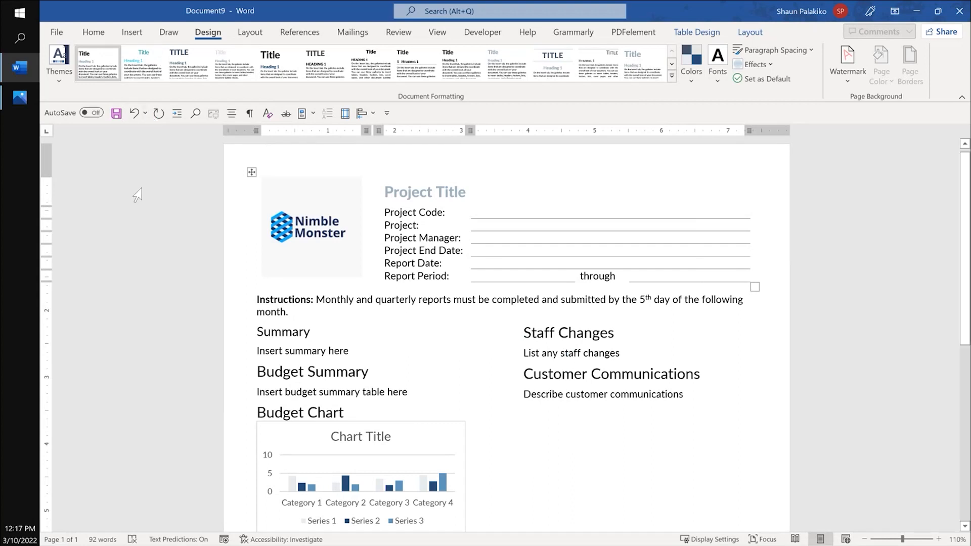
Examine the style and font size of the Summary and Budget Summary headings and the summary body text
click(94, 33)
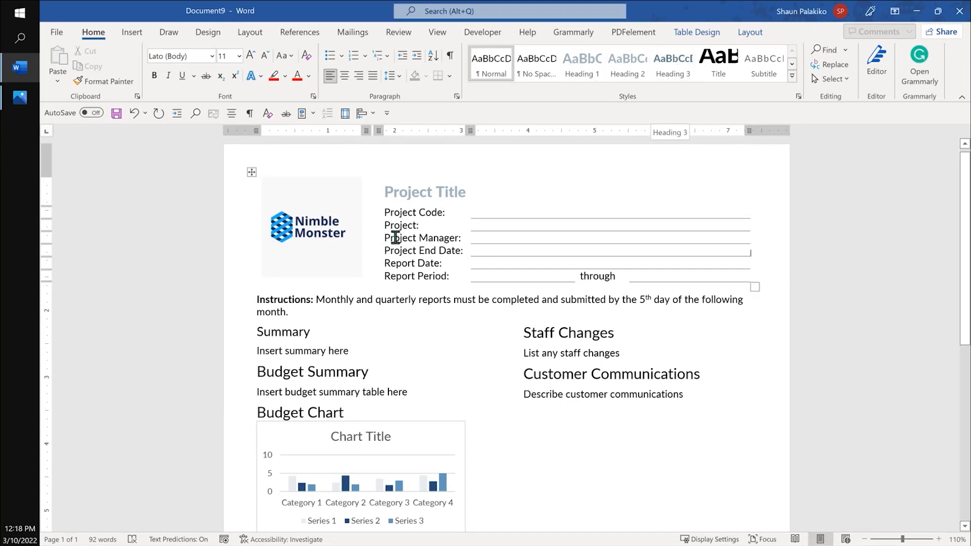
click(280, 332)
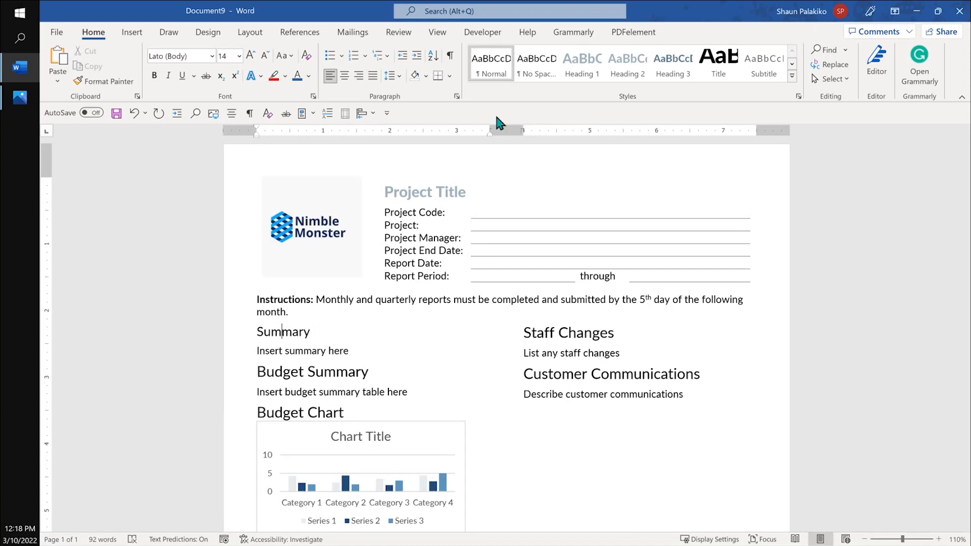
click(297, 351)
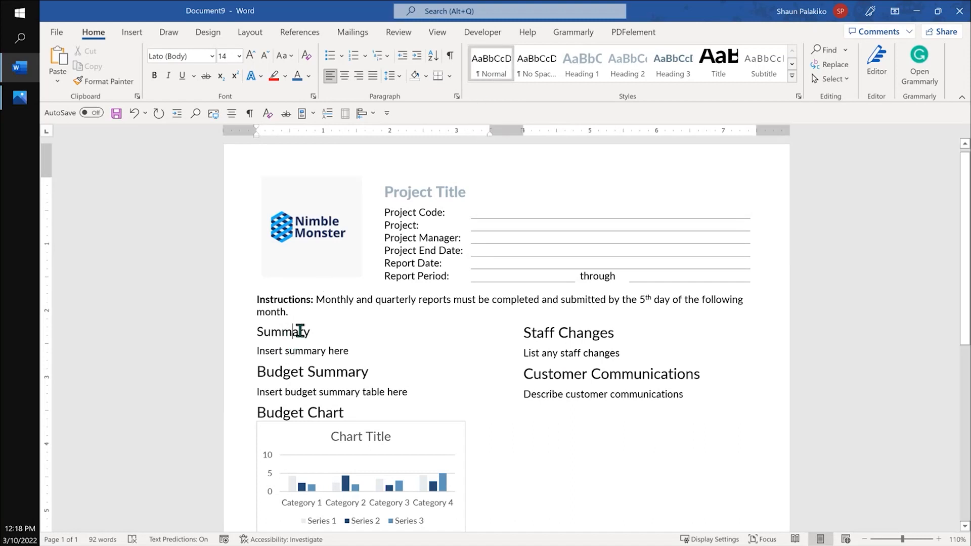
click(297, 344)
click(314, 331)
click(259, 352)
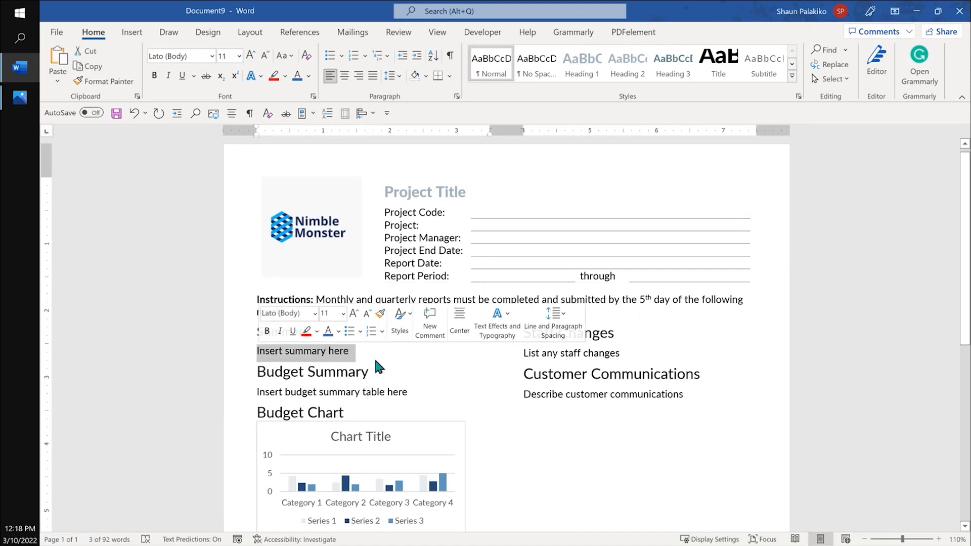
click(386, 365)
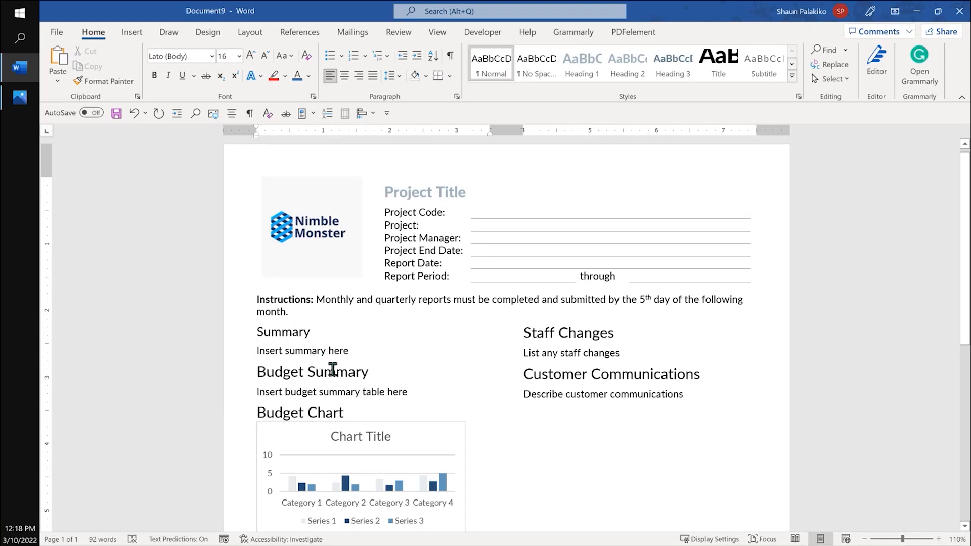
Set the Summary heading's font size to 14 and its font color to the blue Accent 6 theme color
drag(313, 332, 256, 331)
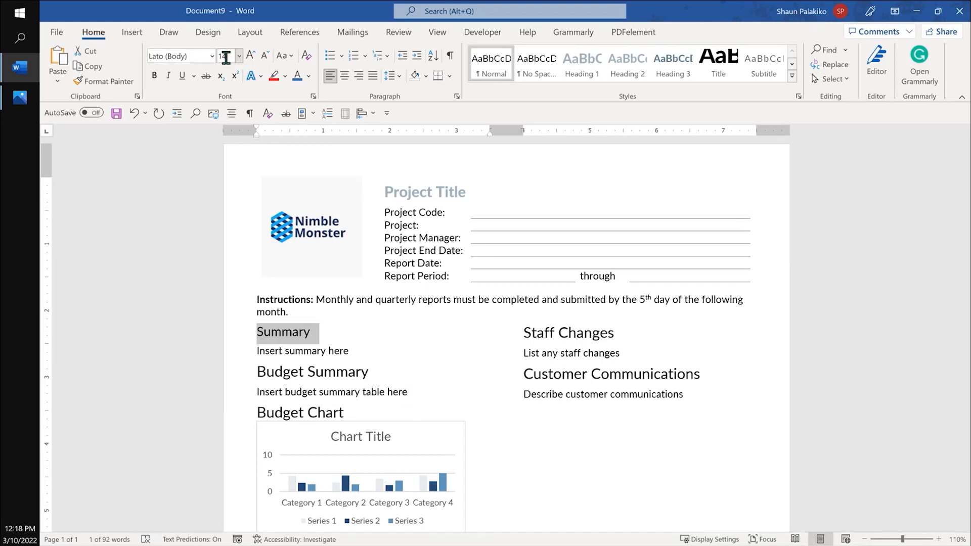
click(265, 60)
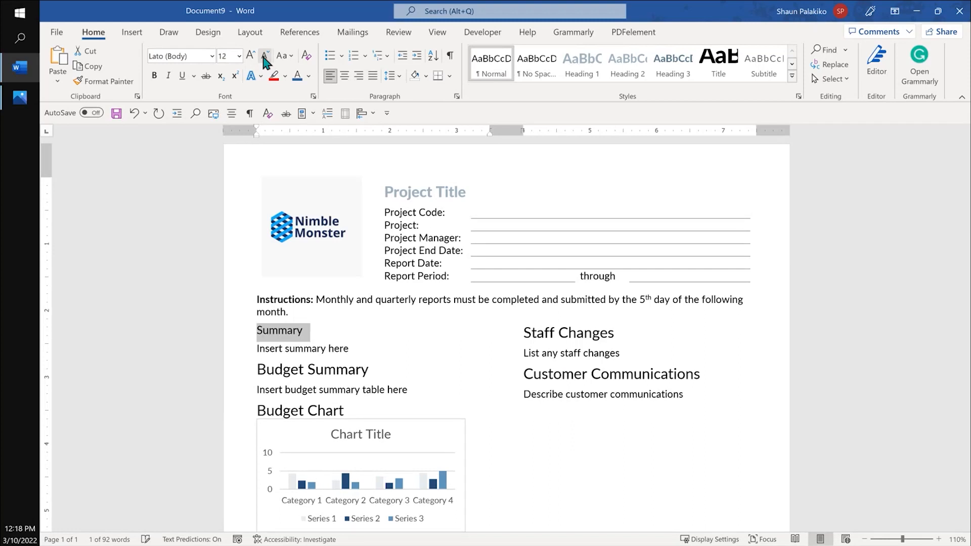
click(251, 59)
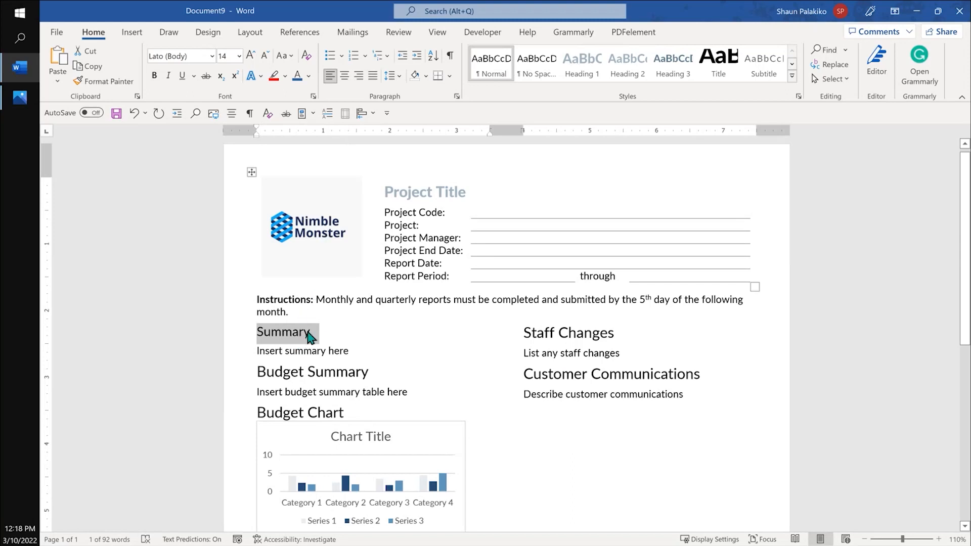
click(308, 76)
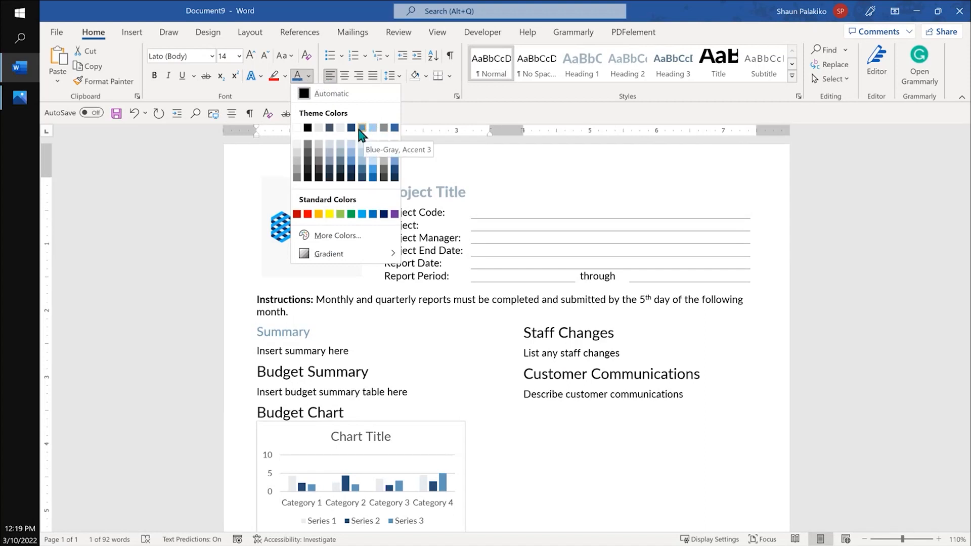
click(395, 128)
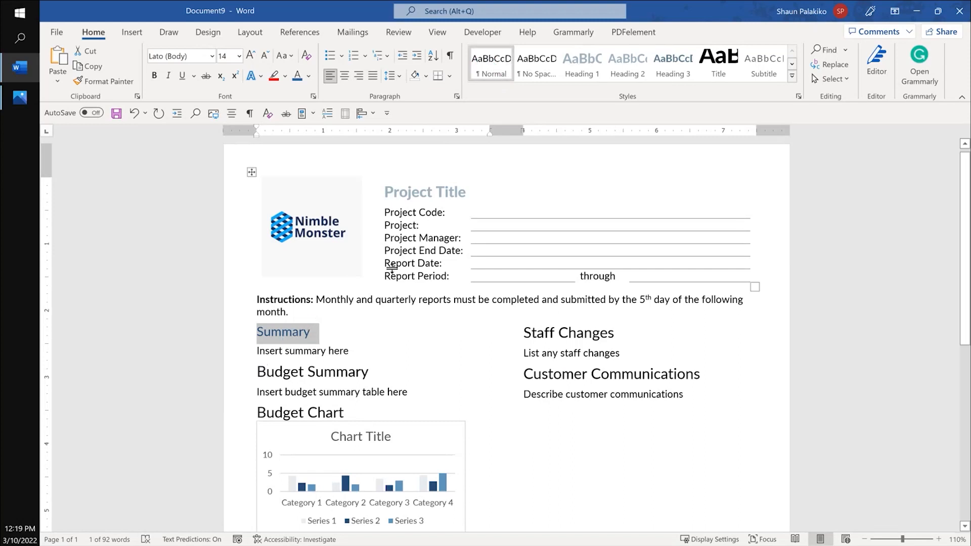
Update the Heading 1 style to match the formatting of the Summary heading
click(323, 336)
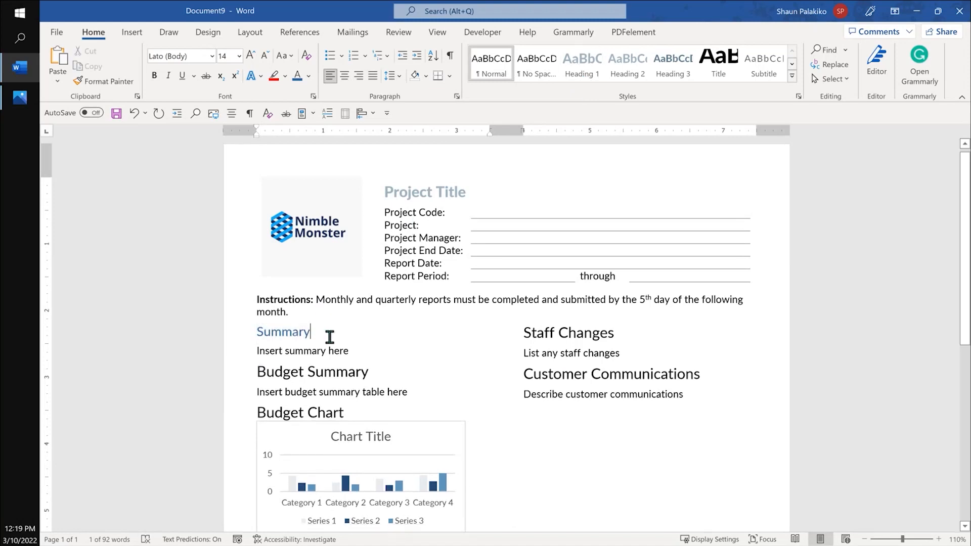
double_click(245, 335)
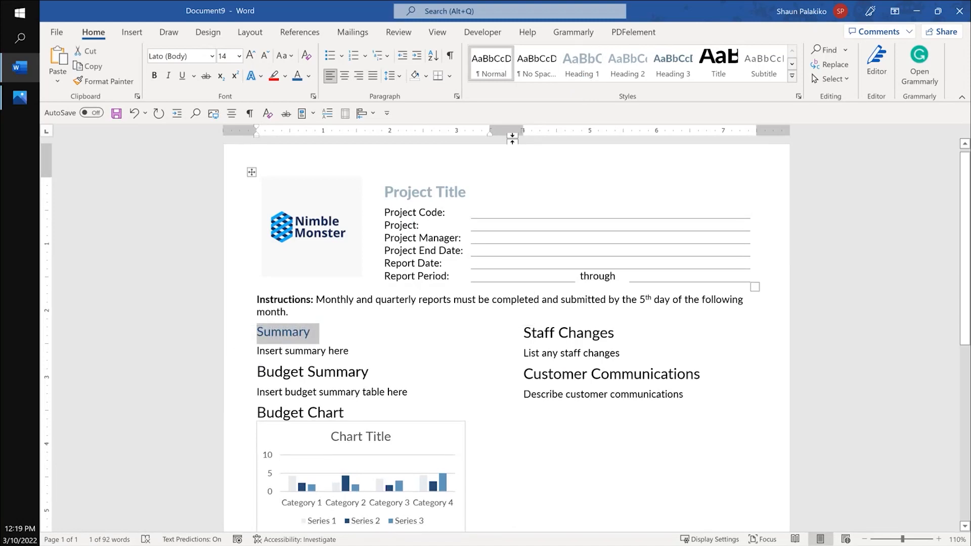
right_click(577, 76)
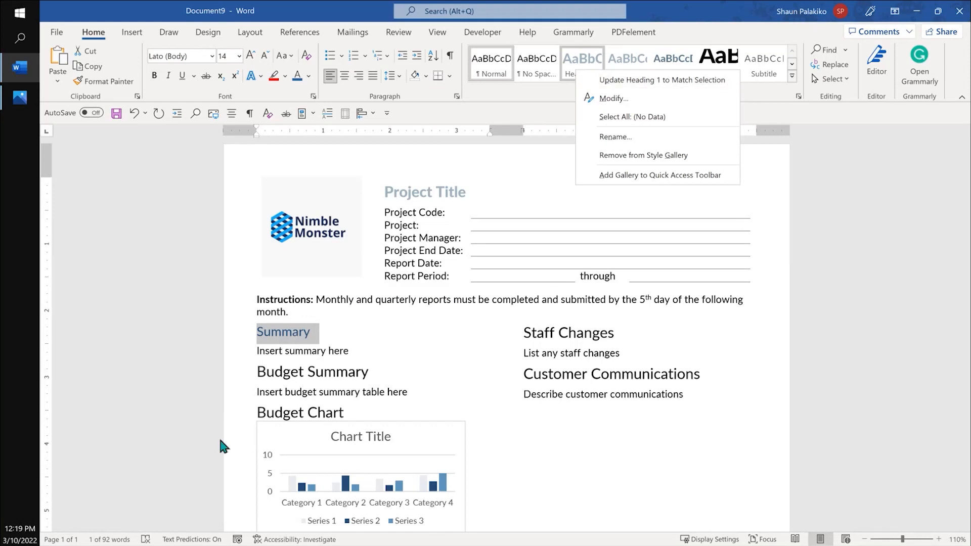
click(638, 85)
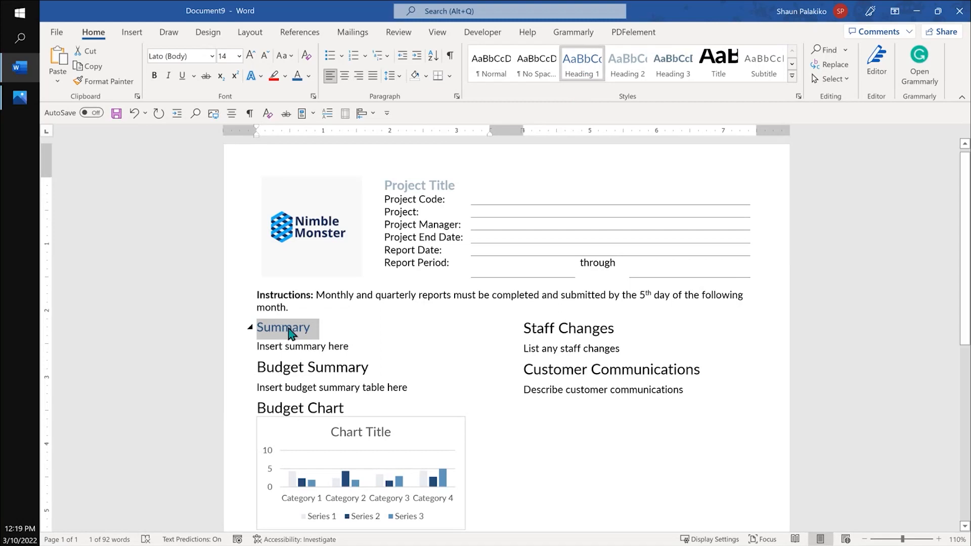
Apply the Heading 1 style to the Budget Summary, Budget Chart, Staff Changes and Customer Communications headings
drag(377, 369, 258, 368)
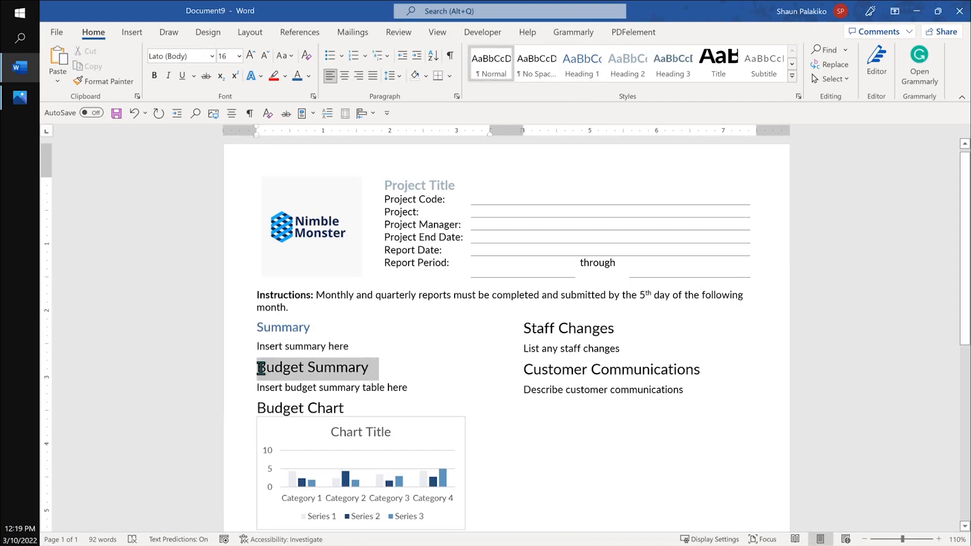
click(584, 62)
drag(349, 408, 257, 406)
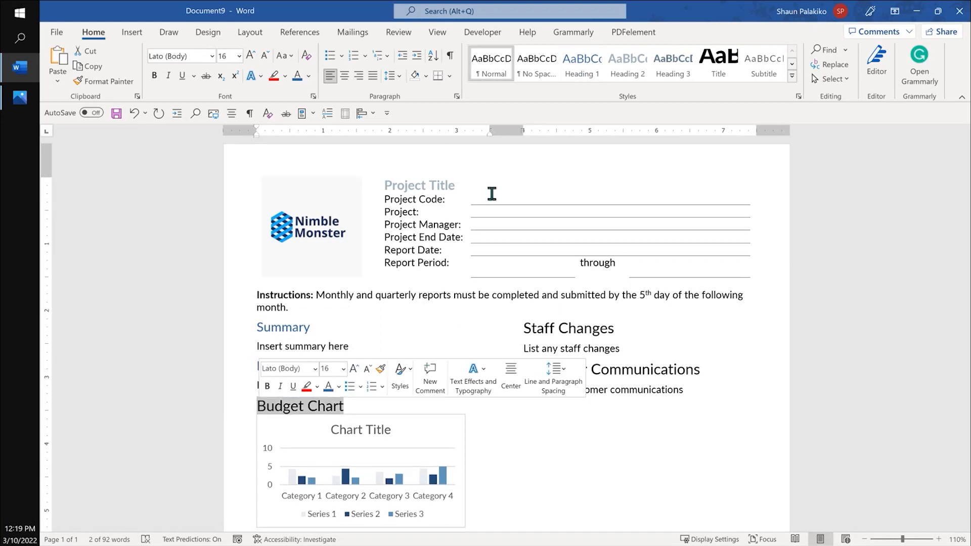
click(584, 62)
drag(613, 328, 524, 326)
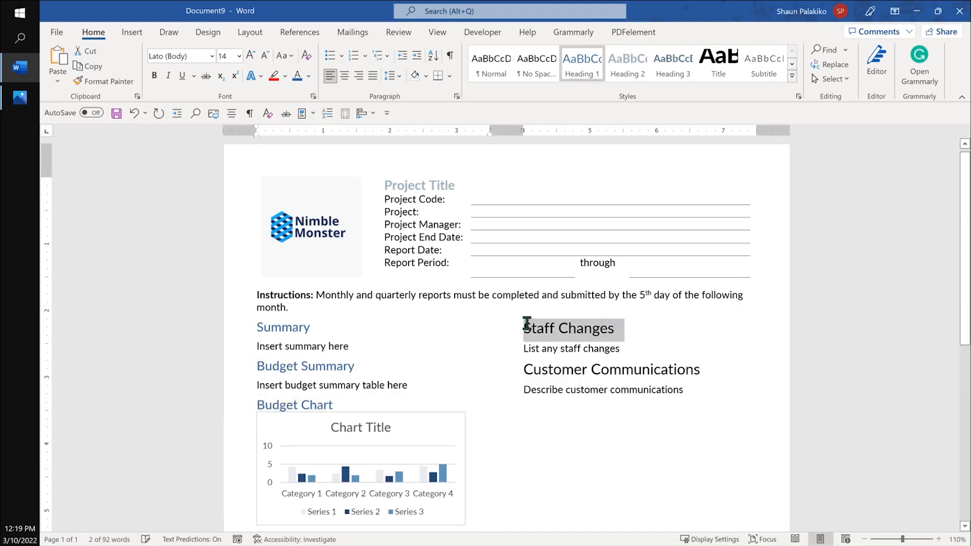
click(587, 63)
drag(704, 368, 529, 367)
click(585, 63)
Apply the Heading 1 style to the Tasks Behind Schedule, Requirement Changes and New Risks and Opportunities headings
scroll(433, 357, down, 3)
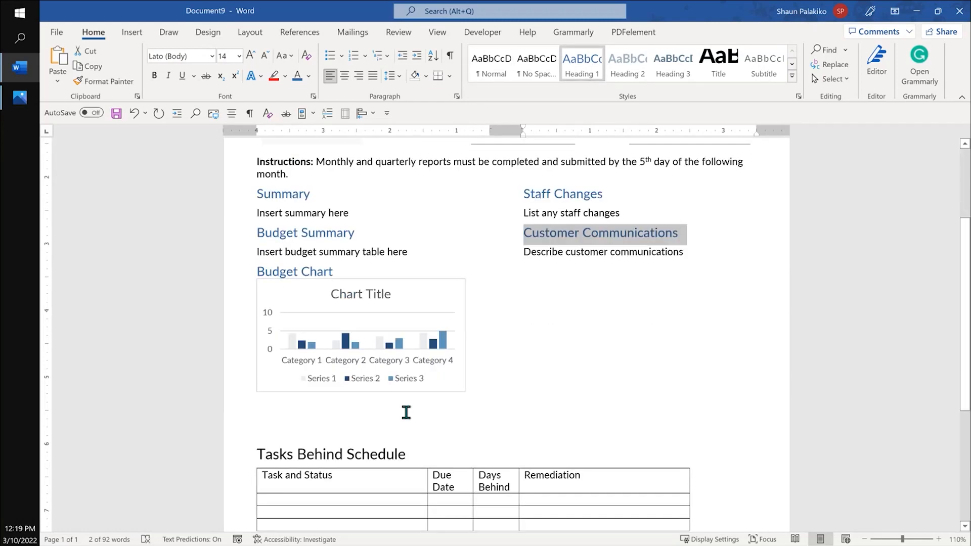
drag(418, 454, 270, 444)
drag(422, 456, 266, 457)
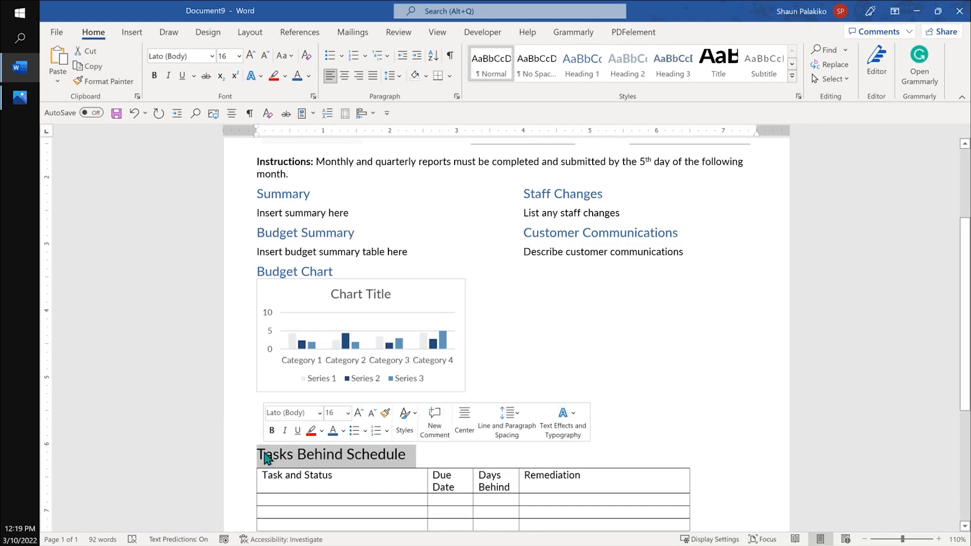
click(593, 70)
scroll(354, 442, down, 4)
drag(408, 386, 258, 374)
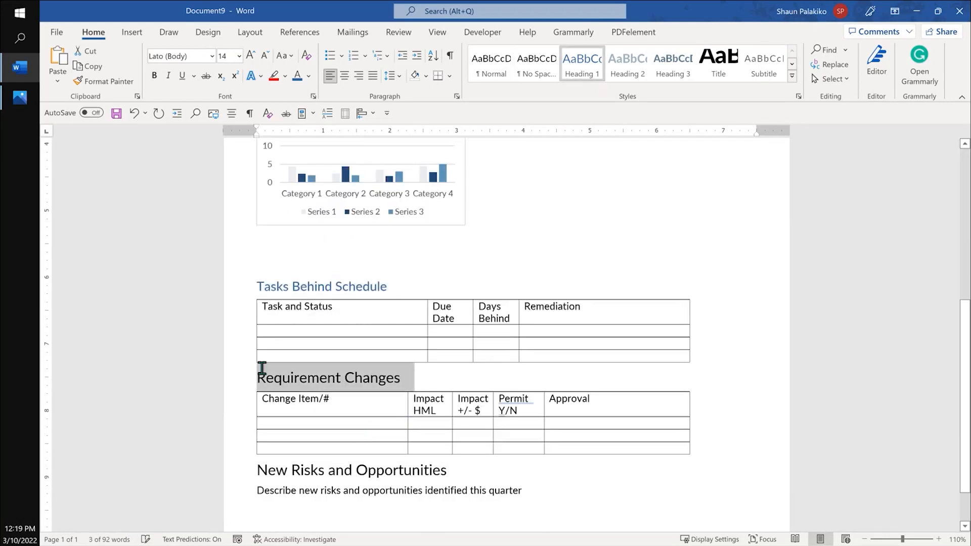
click(586, 76)
drag(459, 469, 263, 468)
click(582, 67)
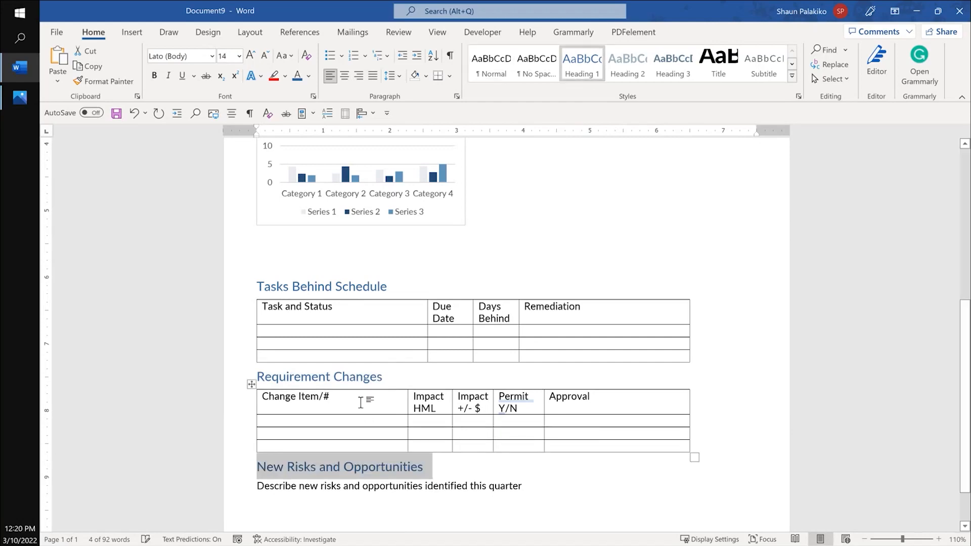
Open the Heading 1 style for modification and choose Normal as the style for the following paragraph
scroll(362, 401, up, 5)
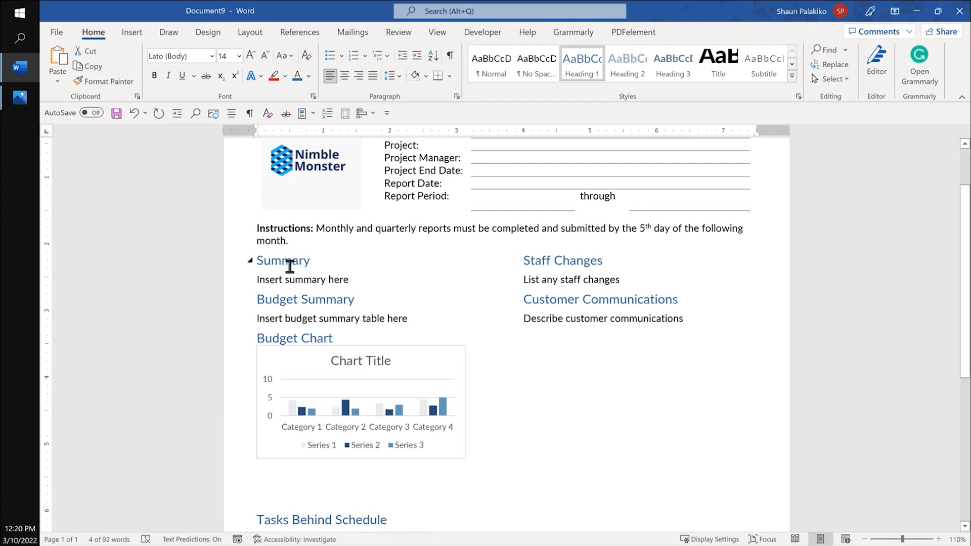
right_click(589, 60)
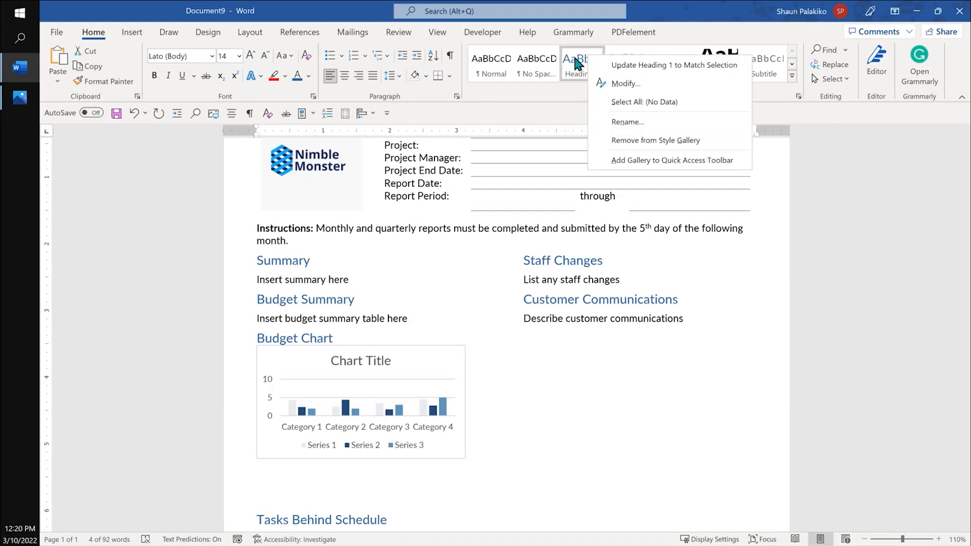
click(617, 85)
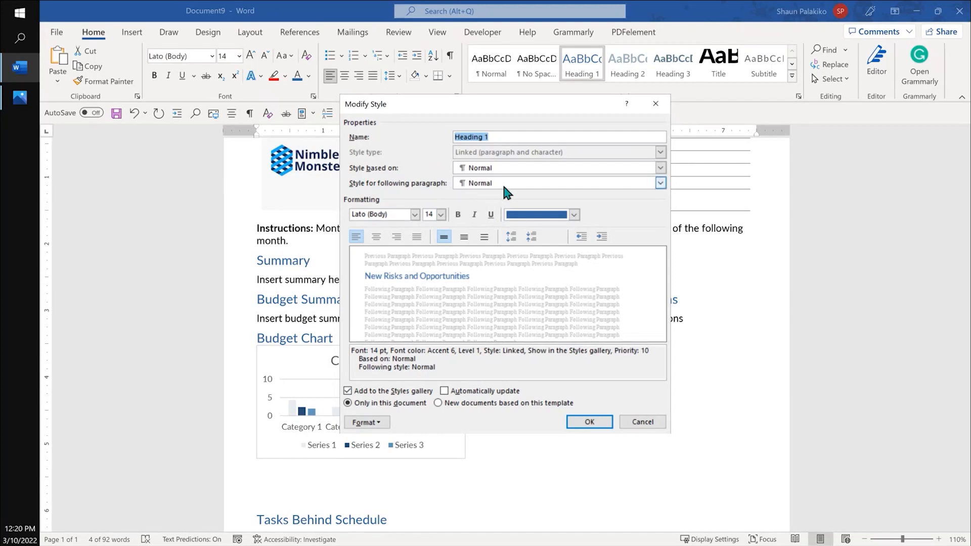
click(661, 183)
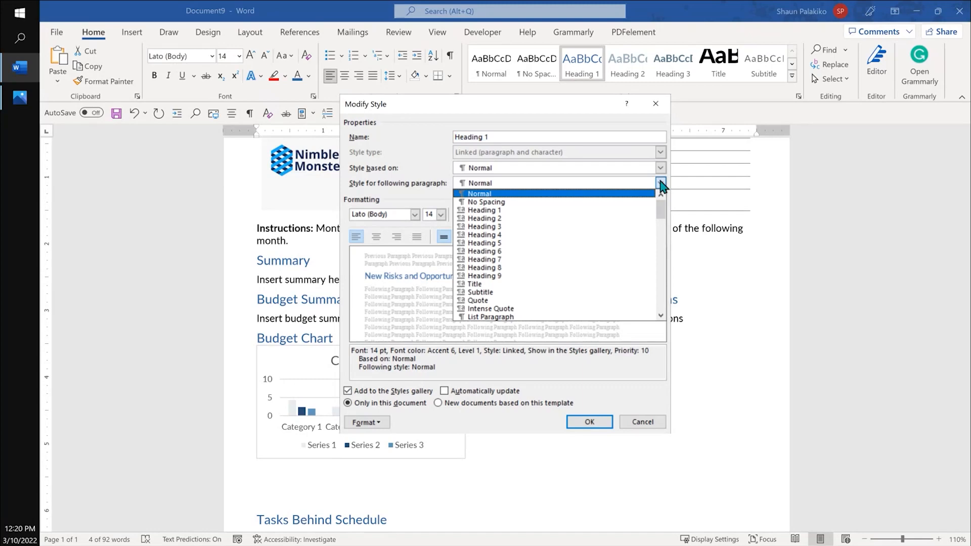
click(628, 195)
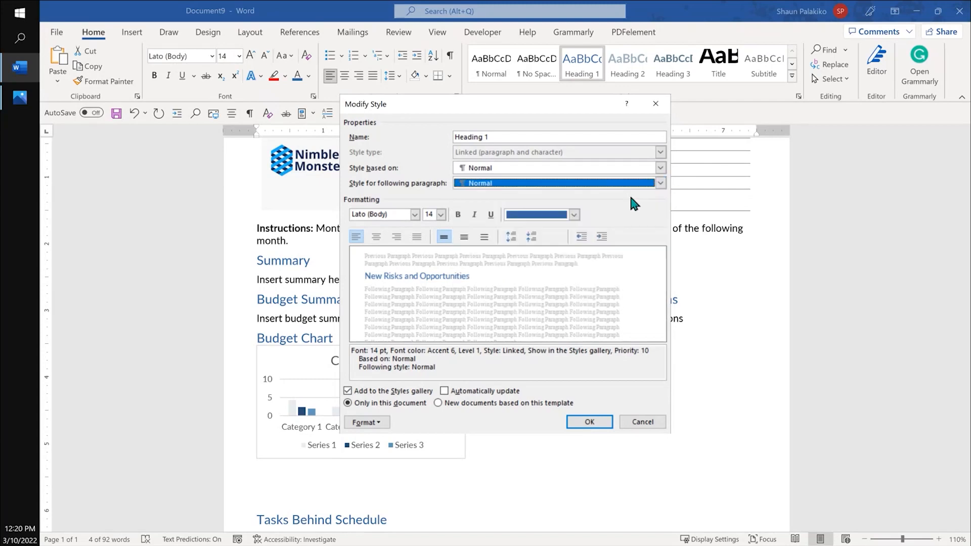
Give the Heading 1 style a light blue Accent 4 paragraph shading fill and save the style changes
click(372, 429)
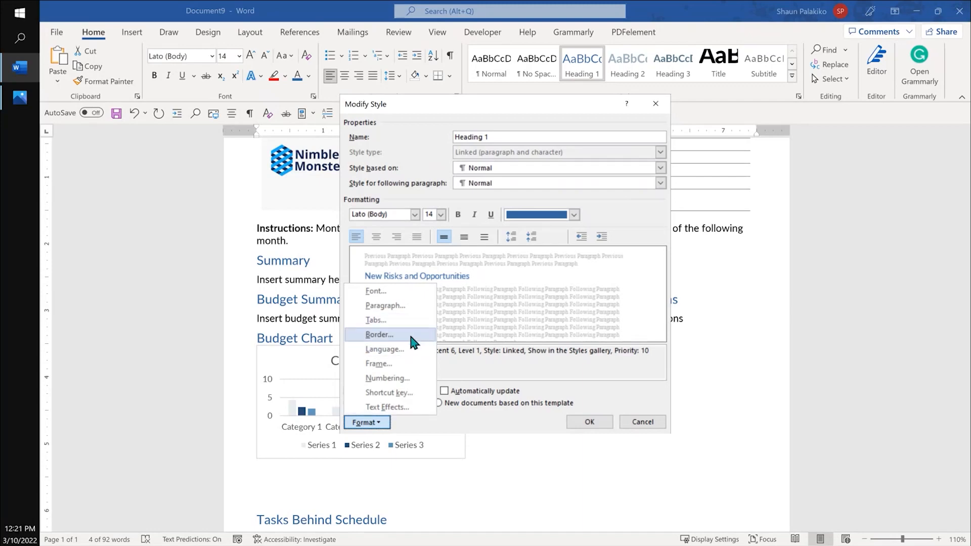
click(411, 336)
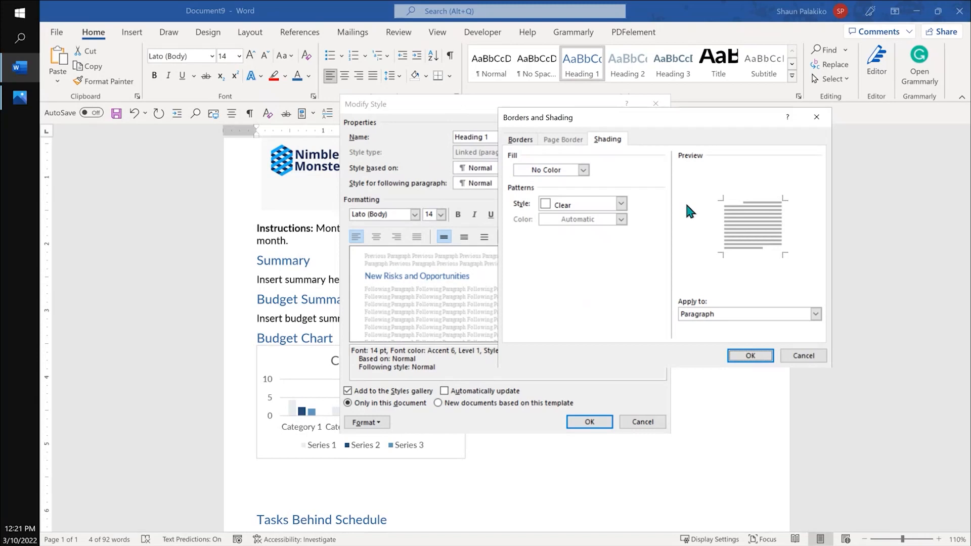
click(584, 171)
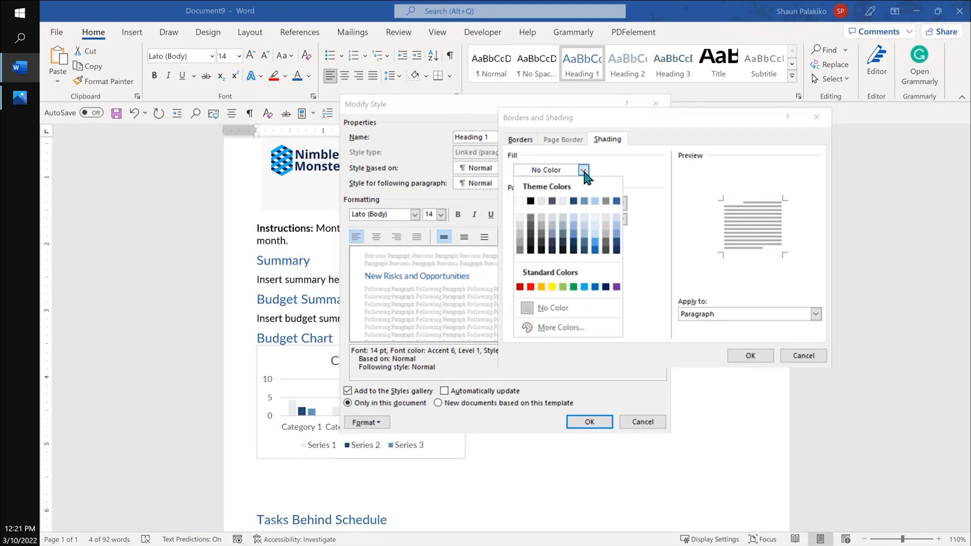
click(594, 202)
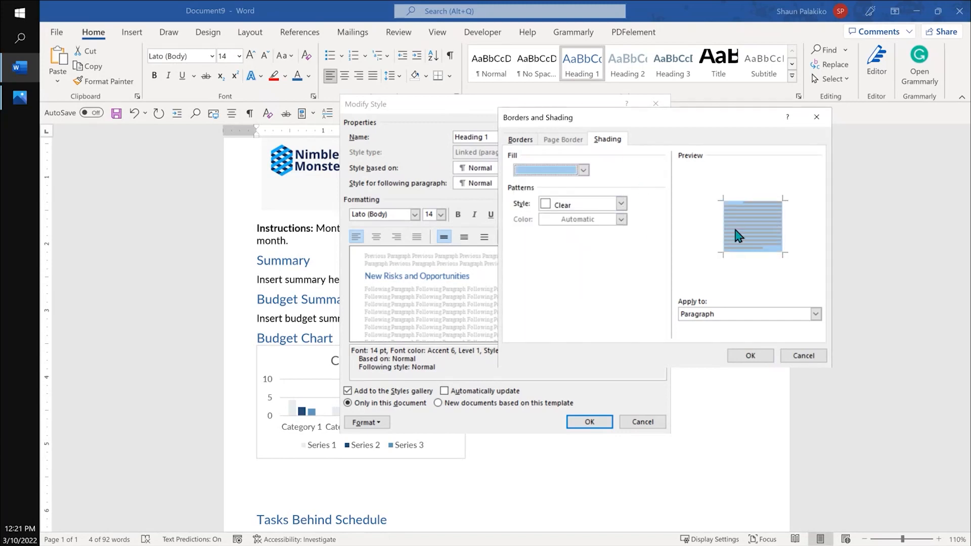
click(759, 359)
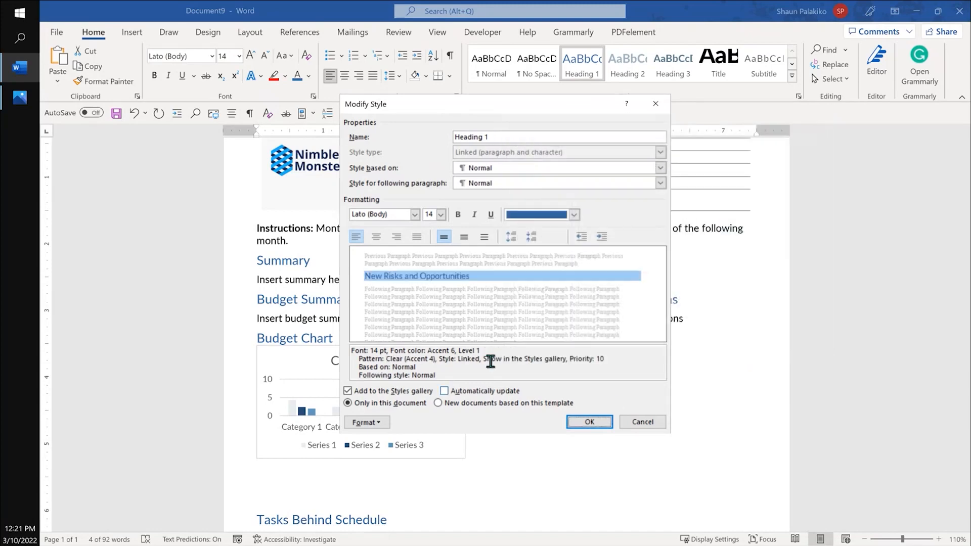
click(590, 422)
scroll(529, 394, up, 3)
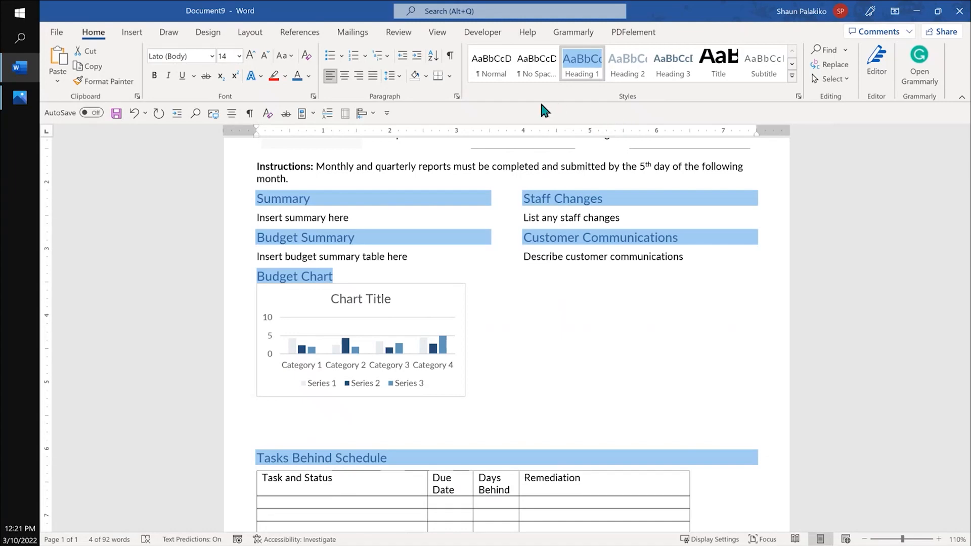
scroll(526, 202, up, 3)
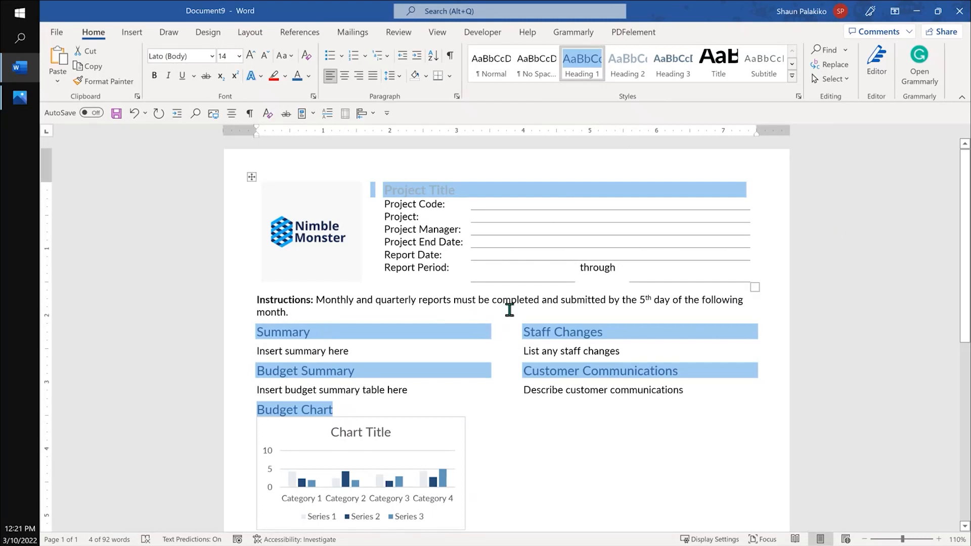
drag(292, 312, 251, 303)
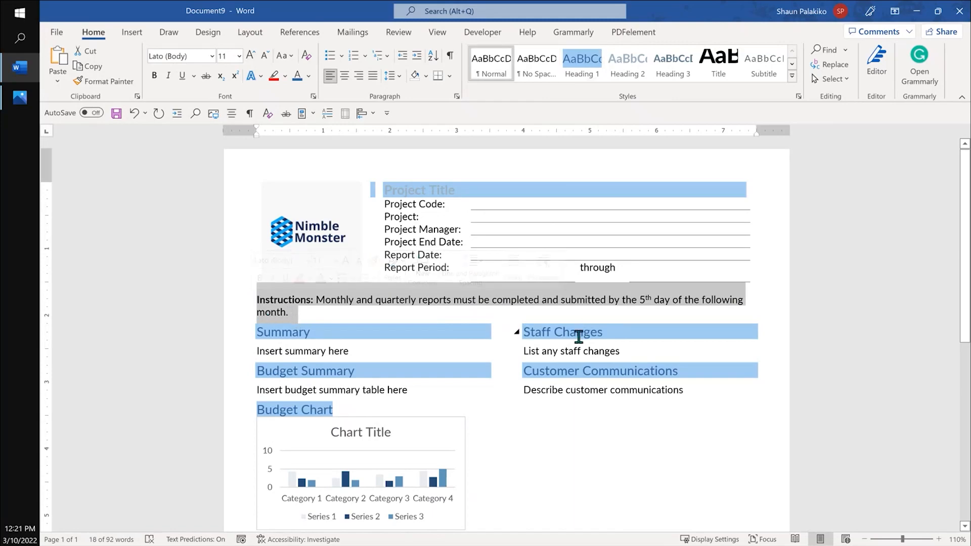
click(792, 75)
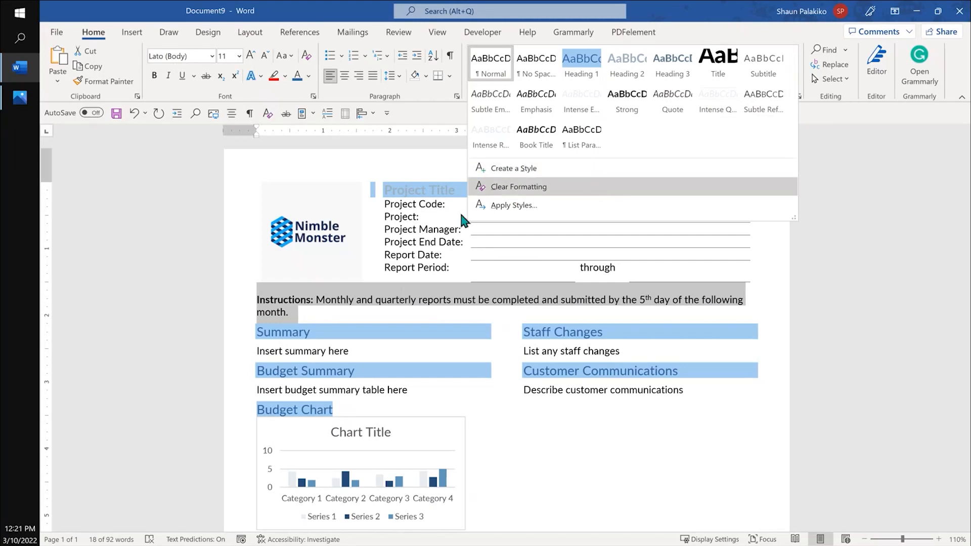
click(334, 332)
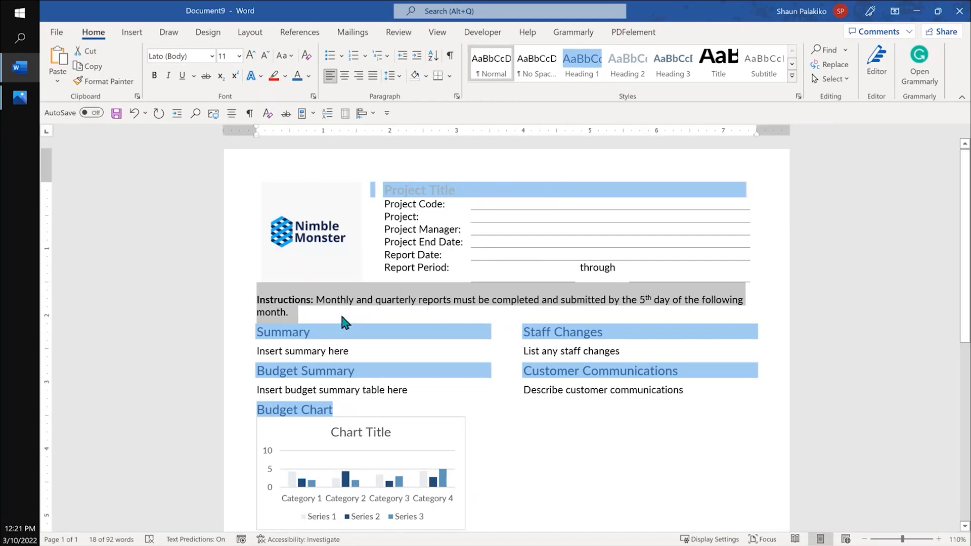
Create a new paragraph style named Instructions from the formatting at the end of the instructions paragraph
click(380, 308)
click(792, 75)
click(596, 172)
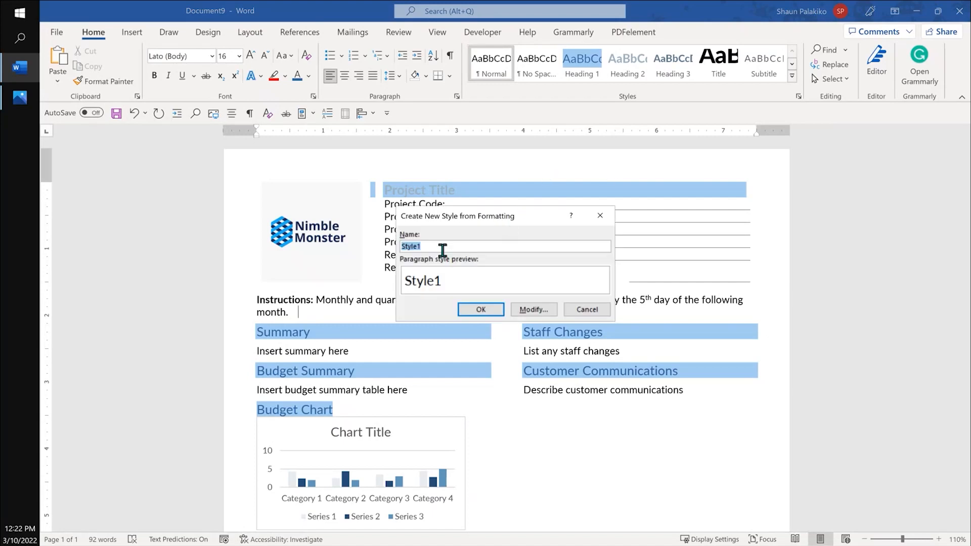
click(442, 247)
double_click(442, 247)
text(Instructions)
click(478, 309)
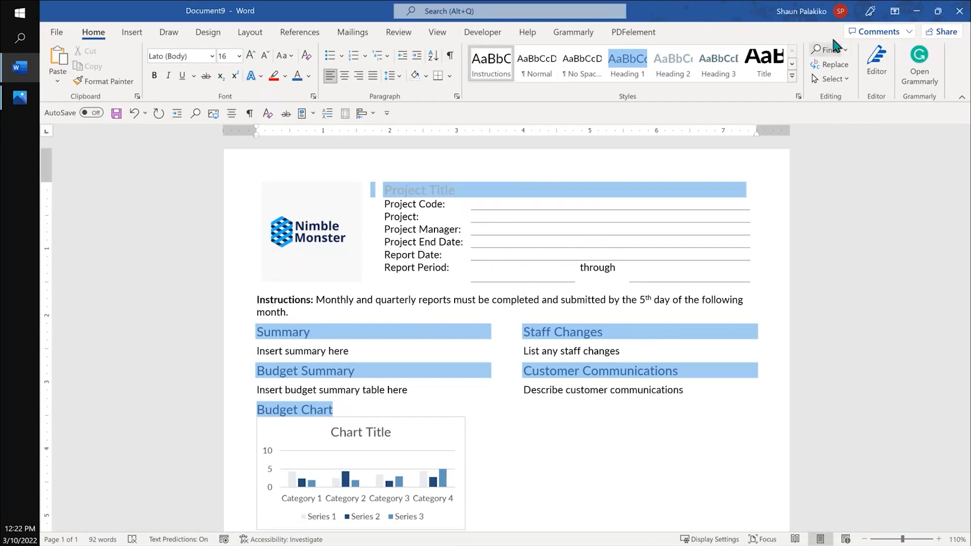
click(793, 76)
click(590, 170)
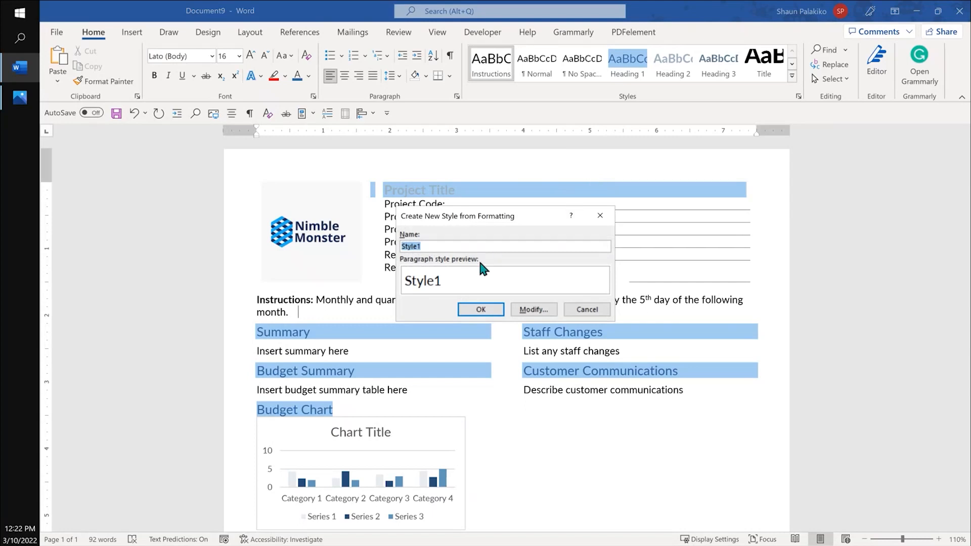
text(Insturction)
click(601, 314)
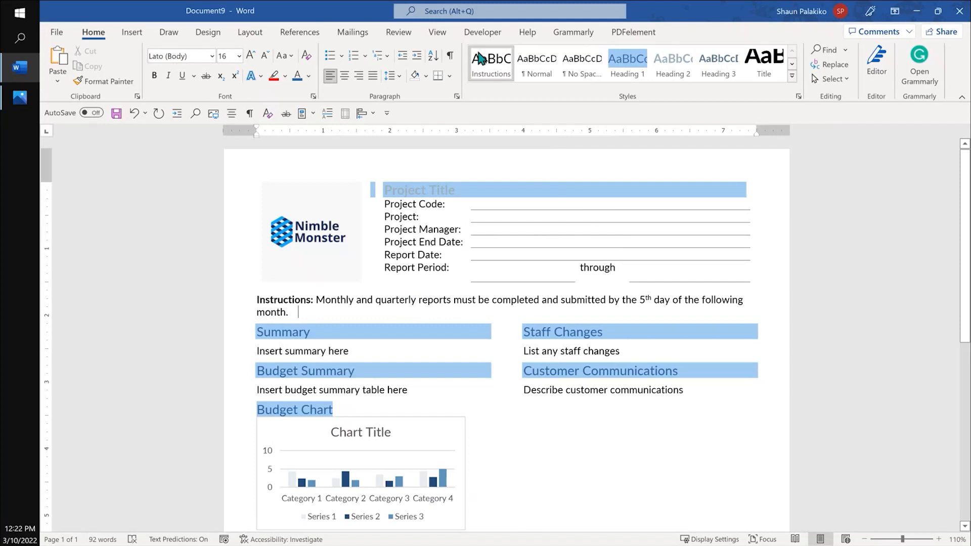
Open the Instructions style for modification and set the style for the following paragraph to Normal
right_click(494, 58)
click(515, 76)
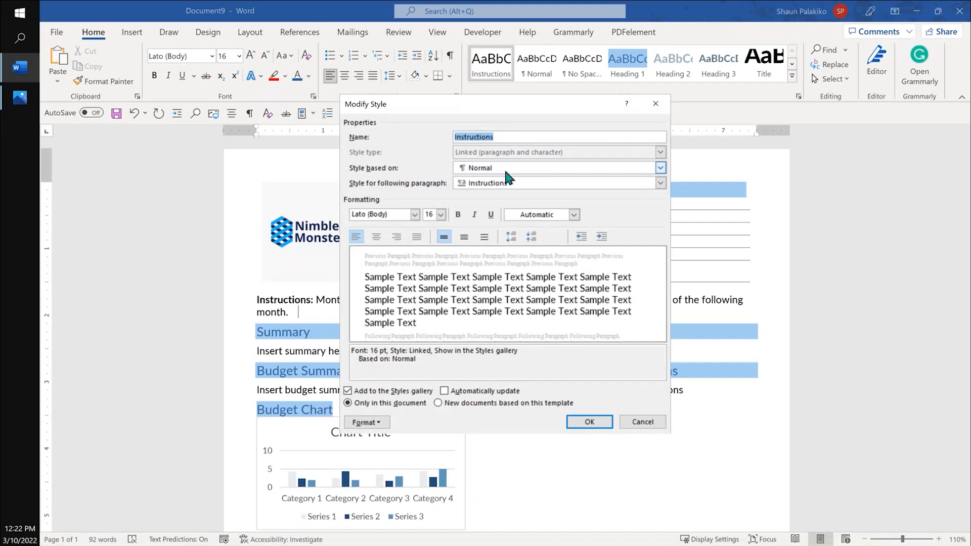
click(507, 183)
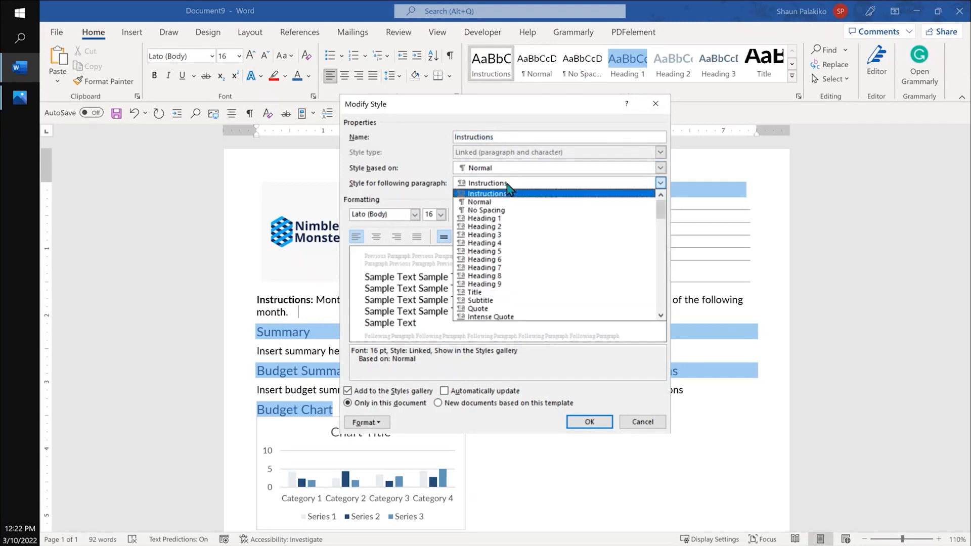
click(511, 202)
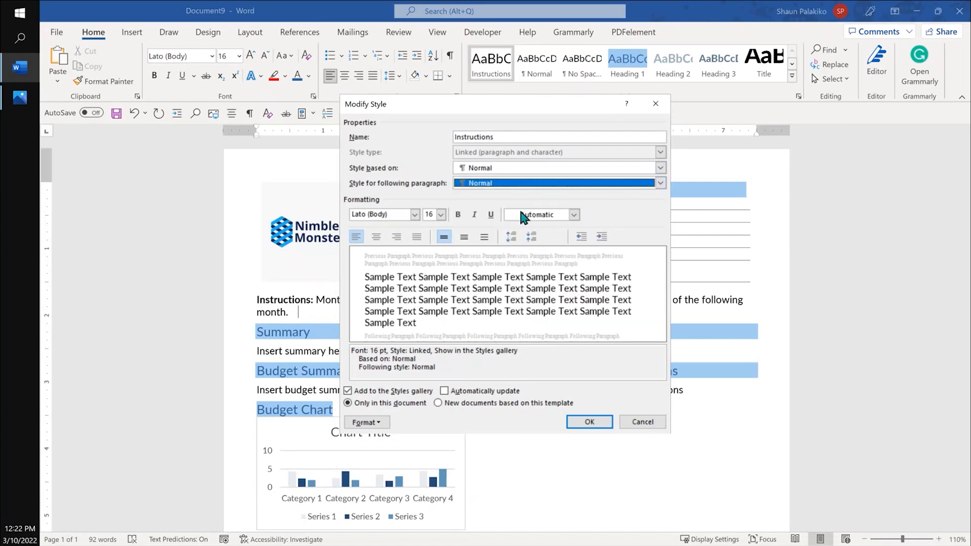
Give the Instructions style a standard yellow paragraph shading fill
click(368, 423)
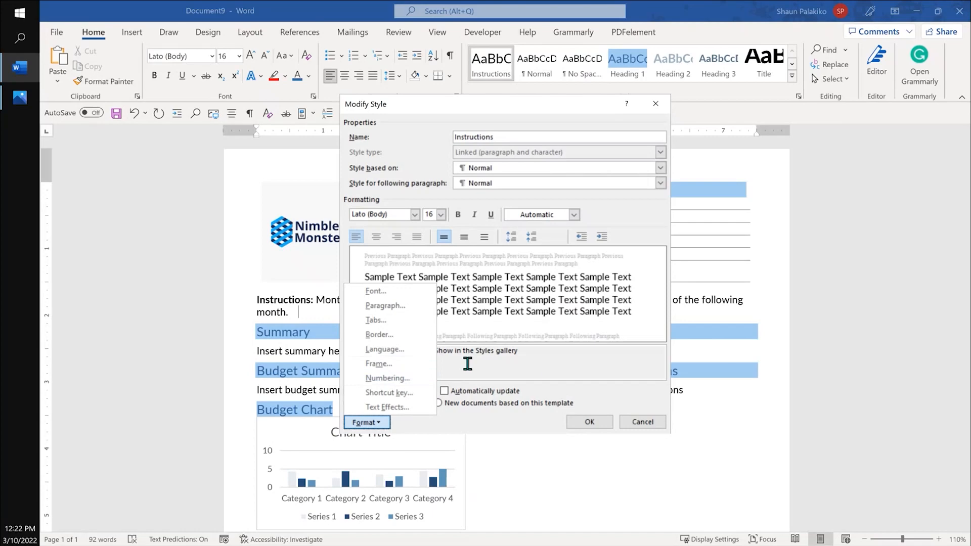
click(466, 365)
click(372, 422)
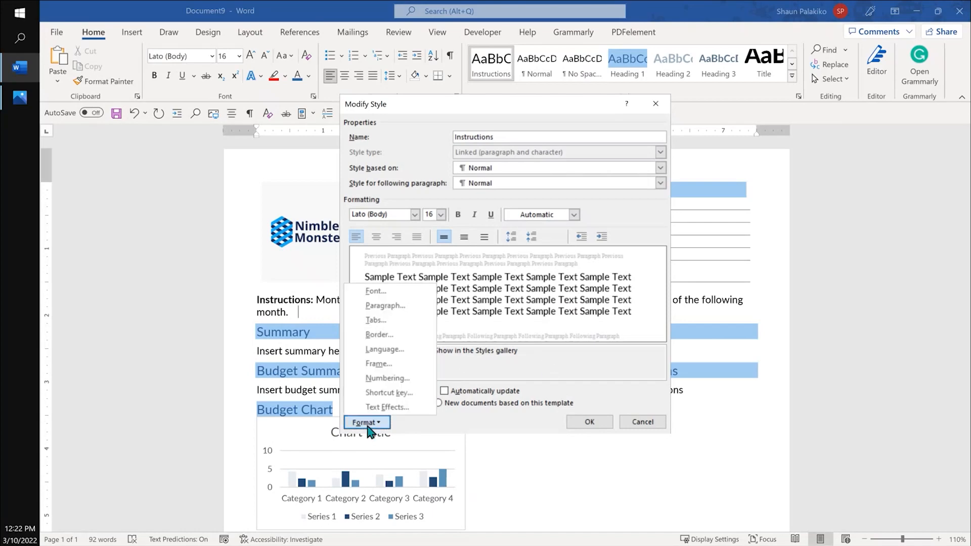
click(389, 332)
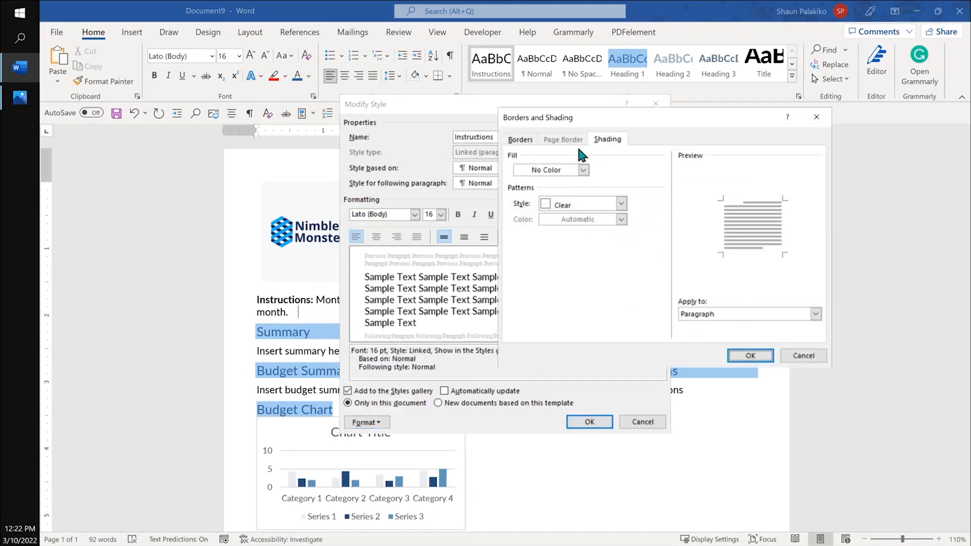
click(583, 170)
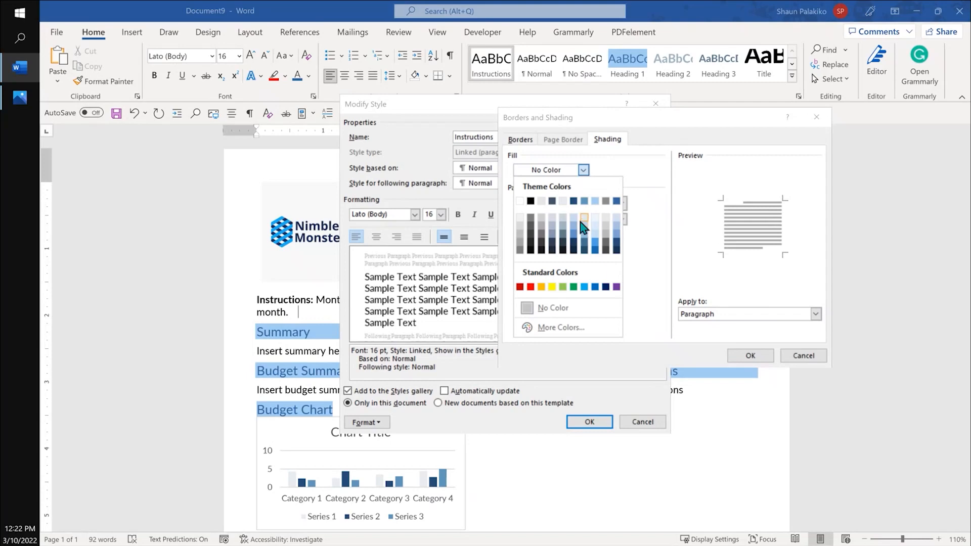
click(552, 286)
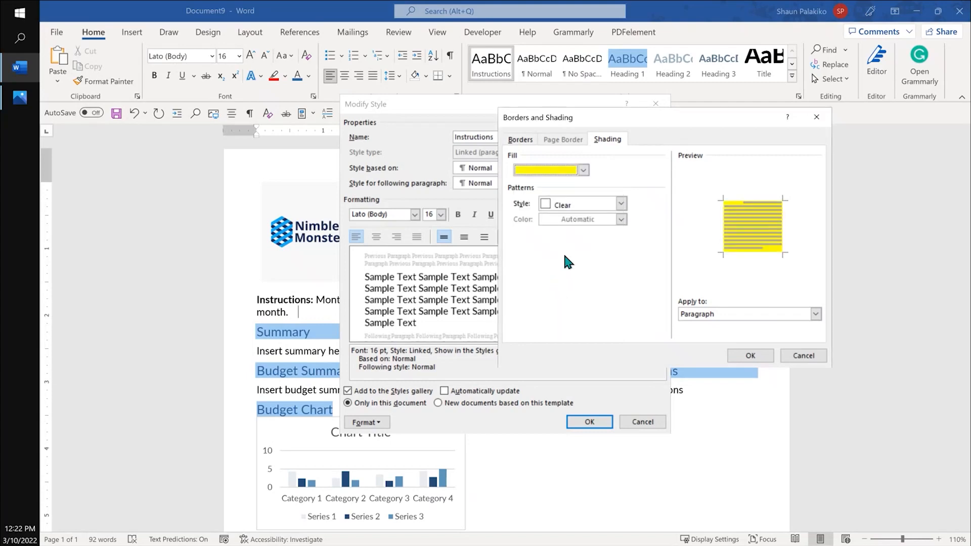
Add a ½ pt solid box border to the Instructions style and save the style changes
click(520, 139)
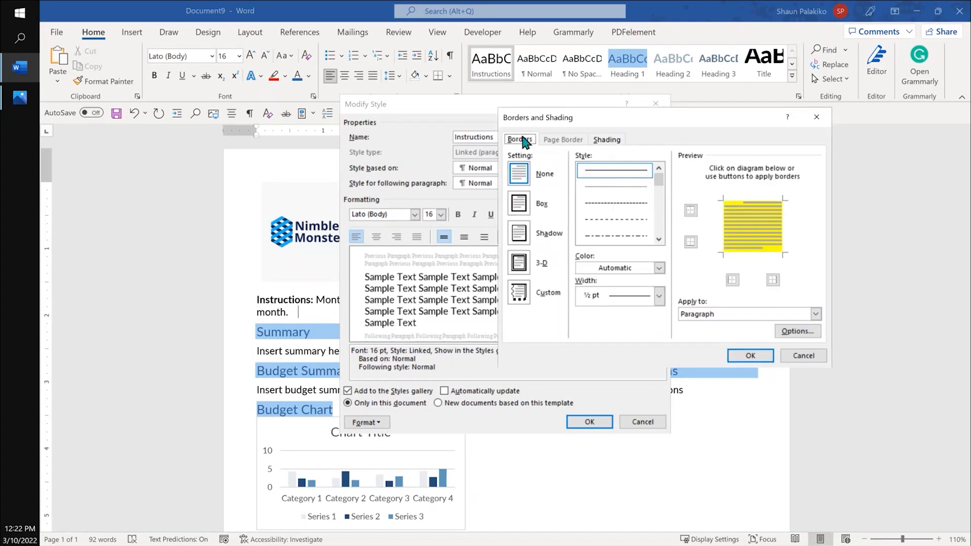
click(519, 203)
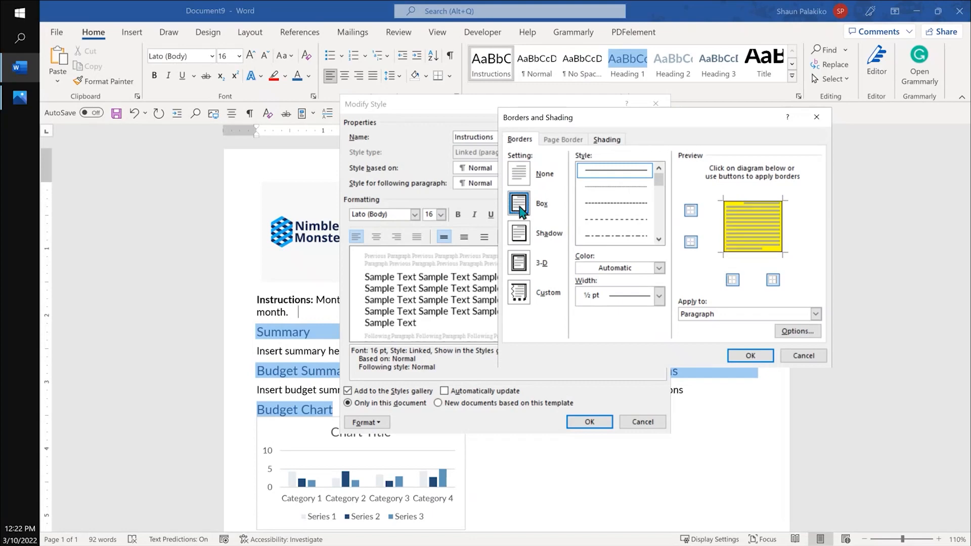
click(751, 356)
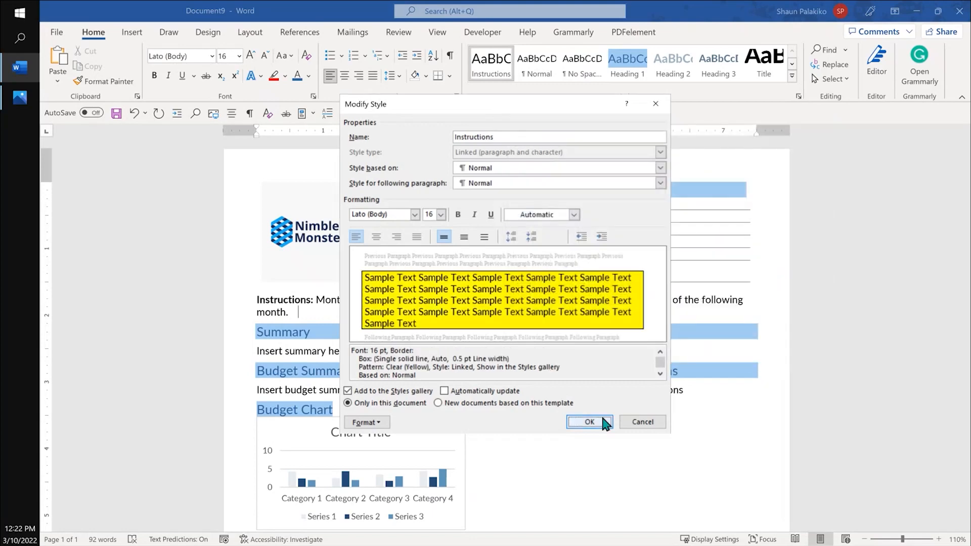
click(590, 423)
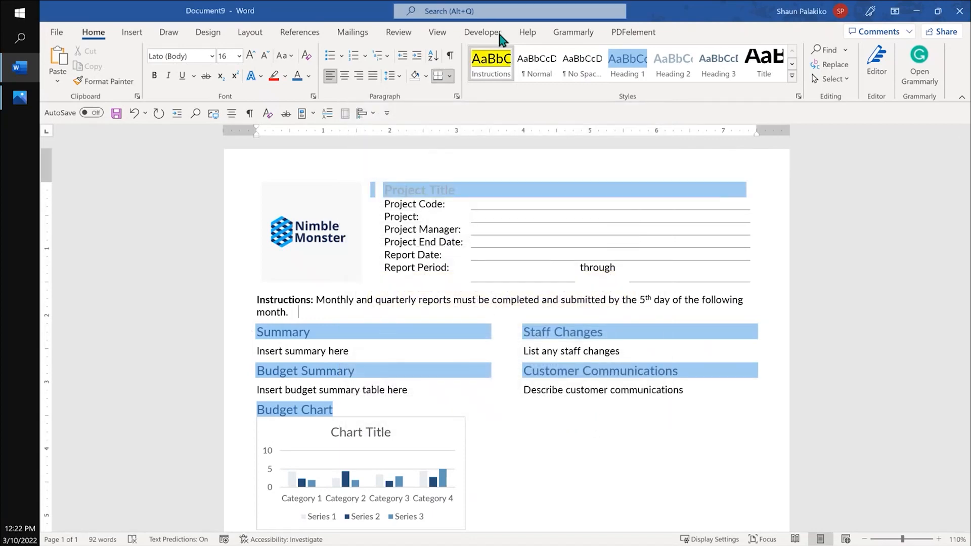
Apply the Instructions style to the instructions paragraph below the project details
click(240, 301)
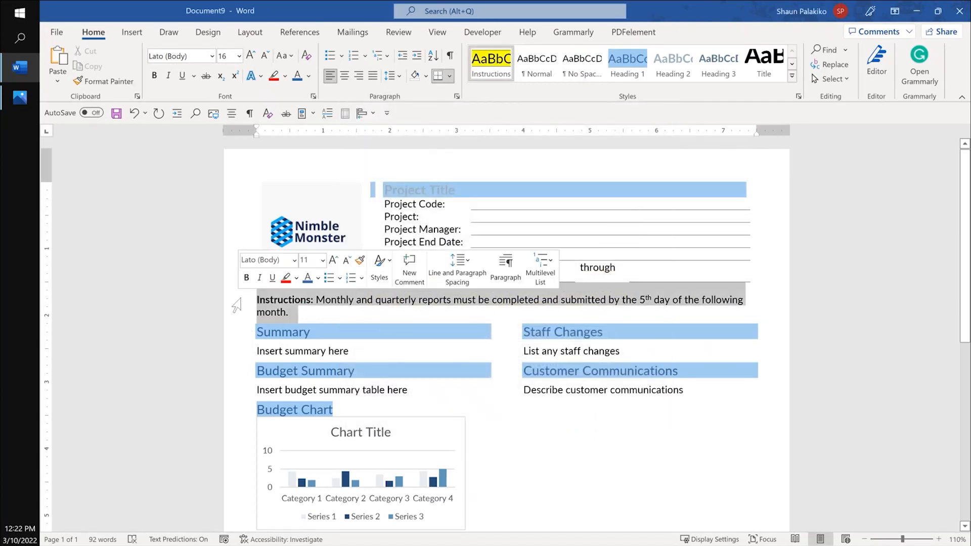
click(495, 70)
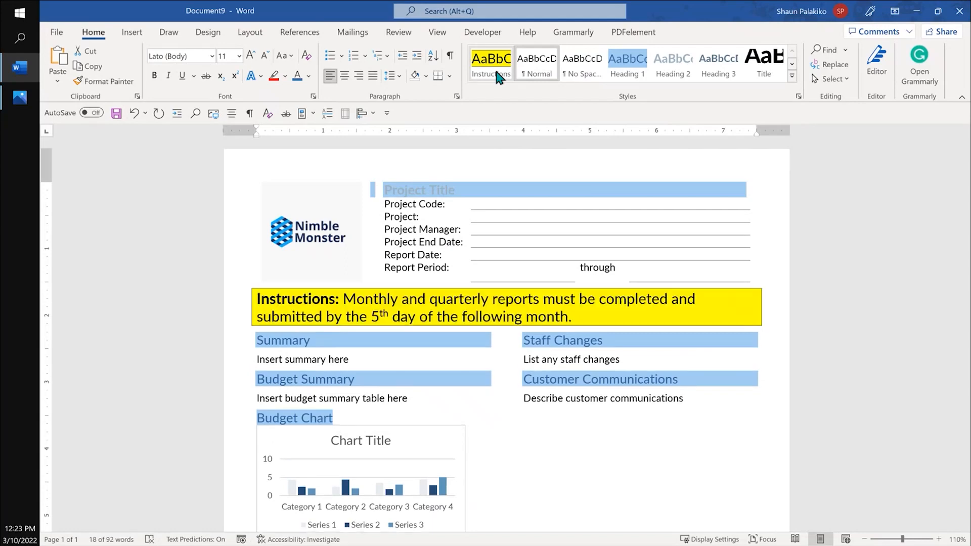
click(494, 71)
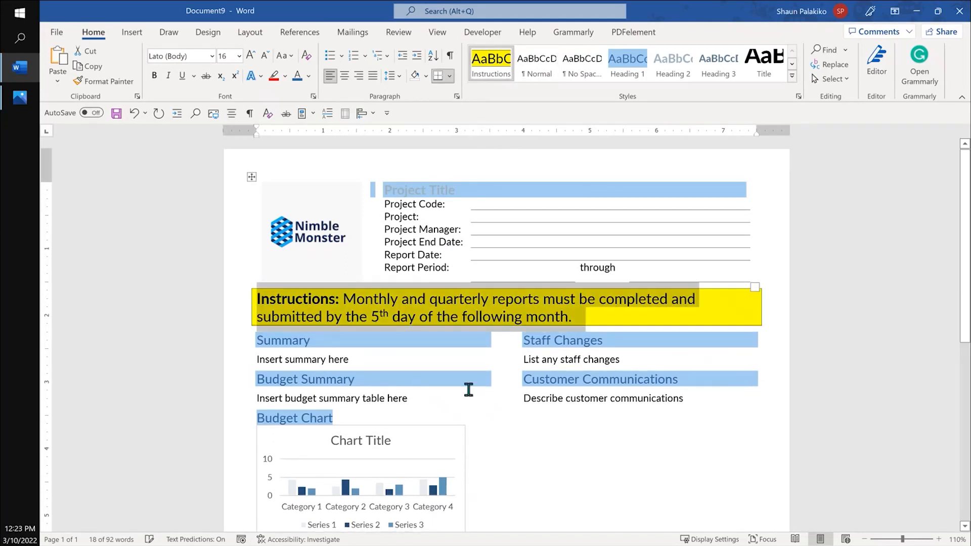
Add a new paragraph under the Tasks Behind Schedule heading and apply the Instructions style to it
scroll(468, 388, down, 7)
scroll(538, 305, up, 6)
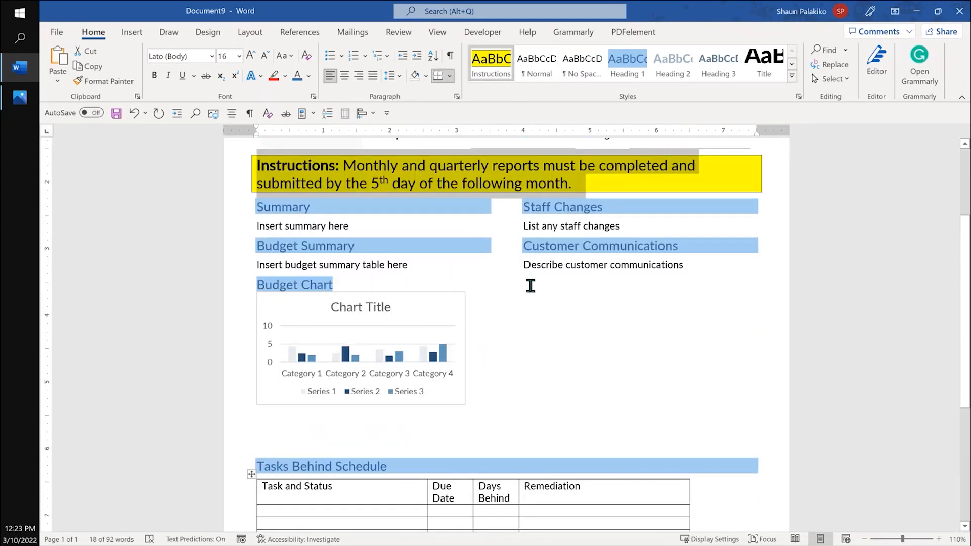
scroll(499, 202, down, 6)
click(781, 343)
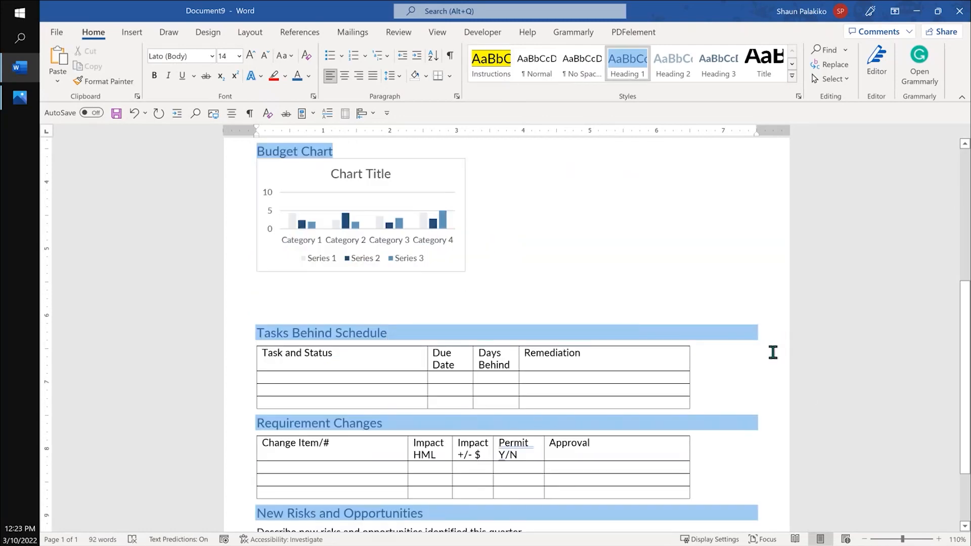
key(Return)
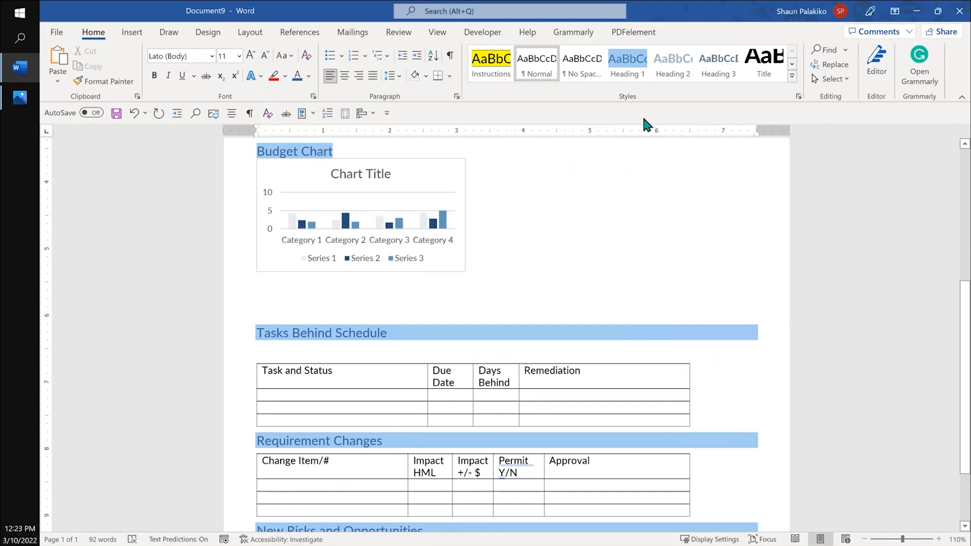
click(492, 60)
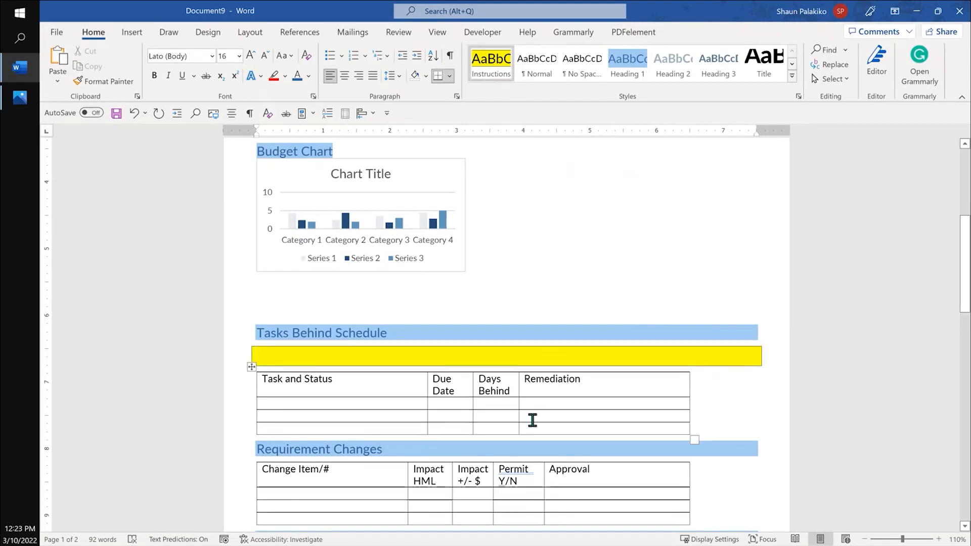
Enter "Please only include items more than 5% behind schedule" in the new paragraph under Tasks Behind Schedule
text(Please )
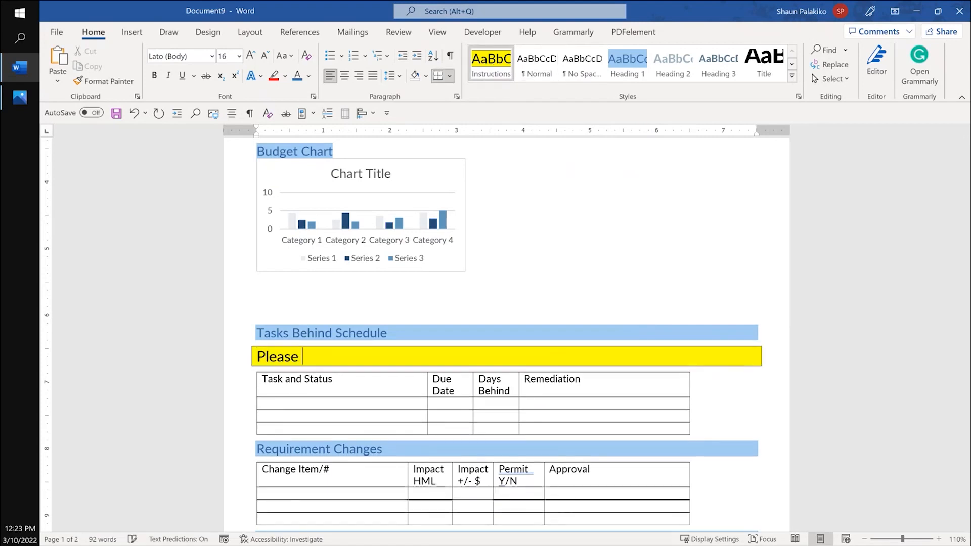
text(only include itmes)
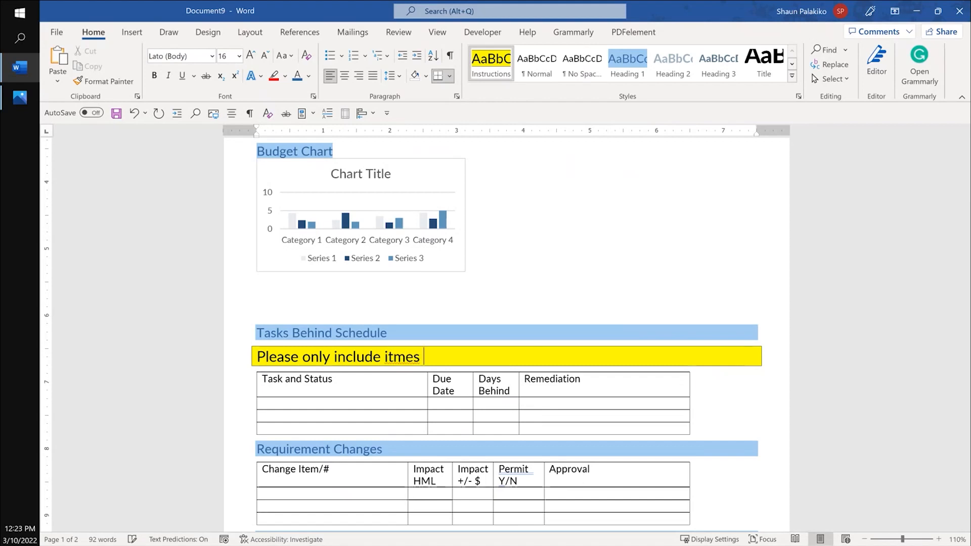
key(BackSpace)
key(BackSpace)
key(BackSpace)
key(BackSpace)
text(ems more than 5% )
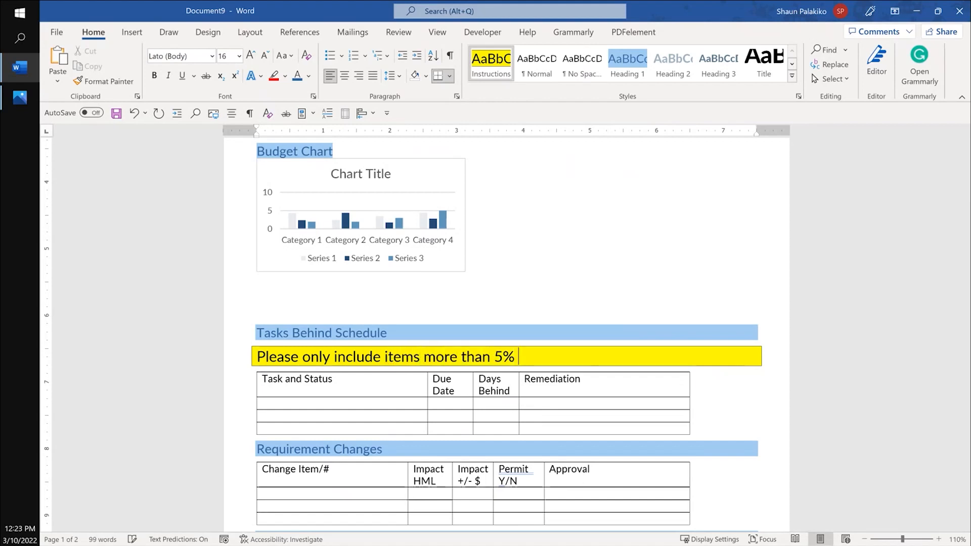
text(behind schedule)
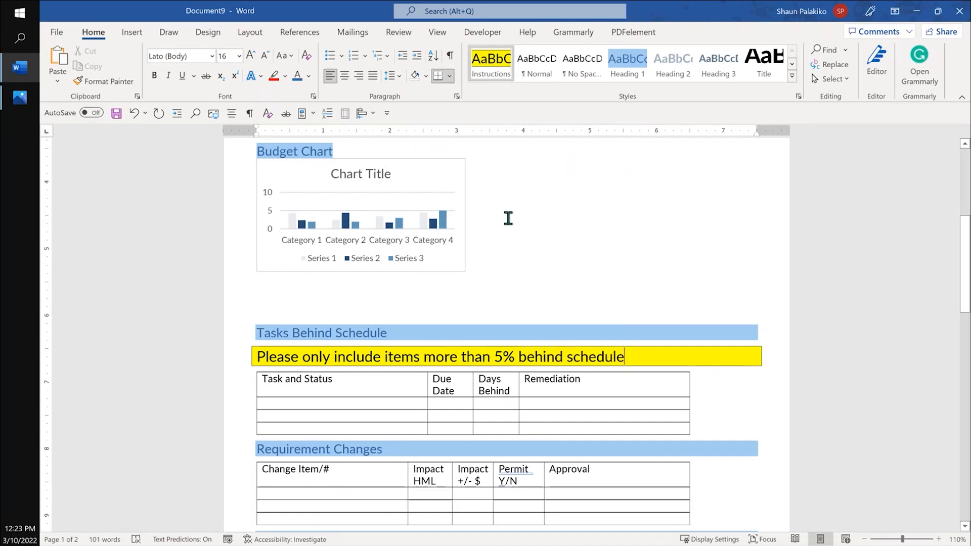
Open the Instructions style for modification and set its font size to 9 pt
scroll(592, 354, up, 3)
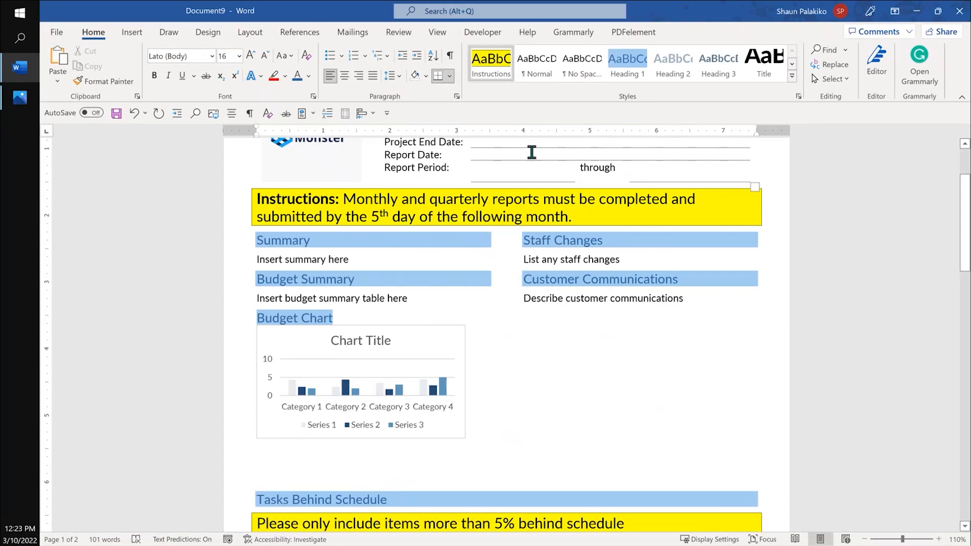
click(495, 523)
click(476, 218)
right_click(489, 63)
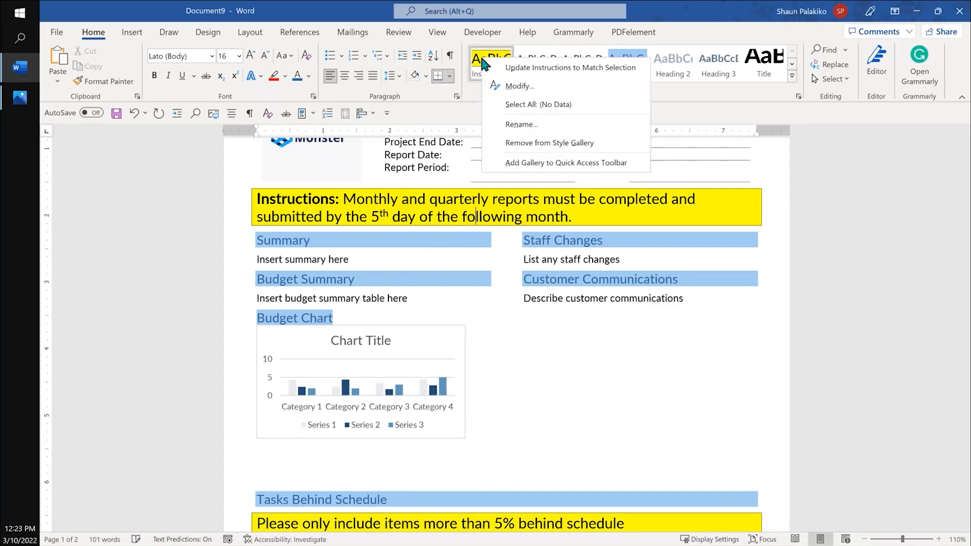
click(526, 85)
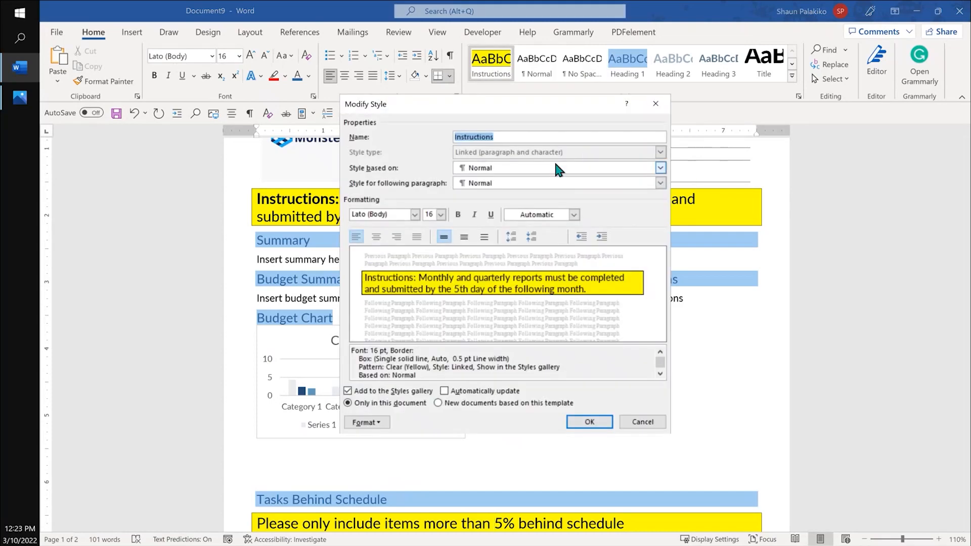
click(440, 215)
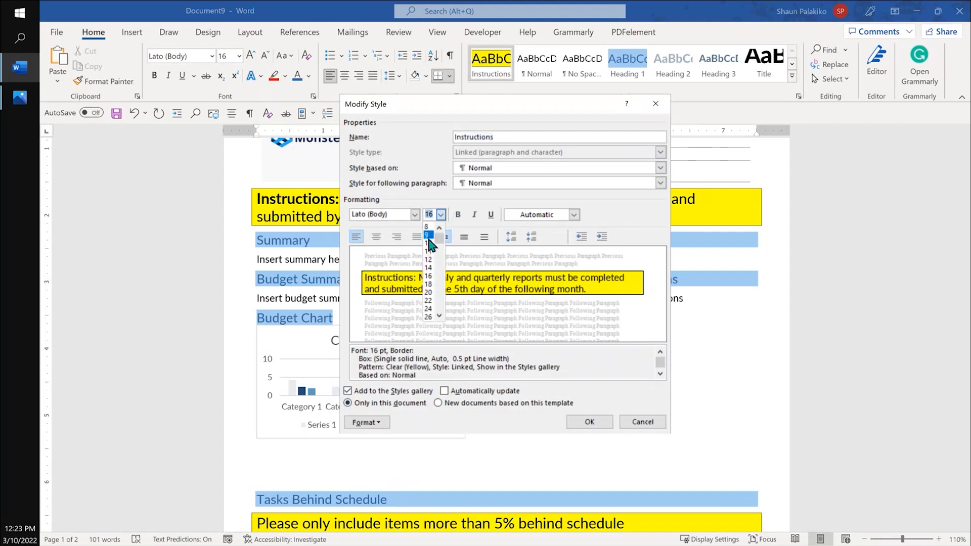
click(428, 237)
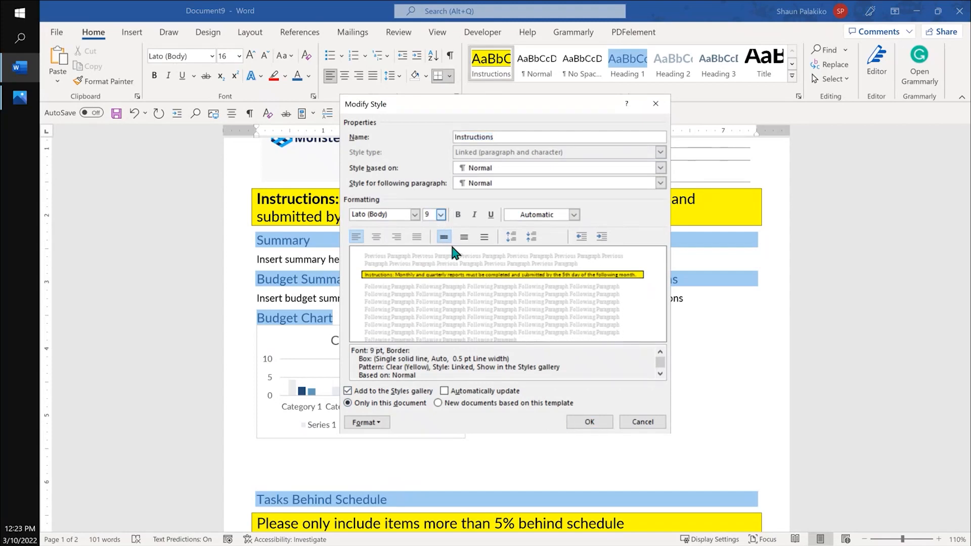
Change the Instructions style's paragraph shading fill to the light gray theme color and save the style changes
click(374, 421)
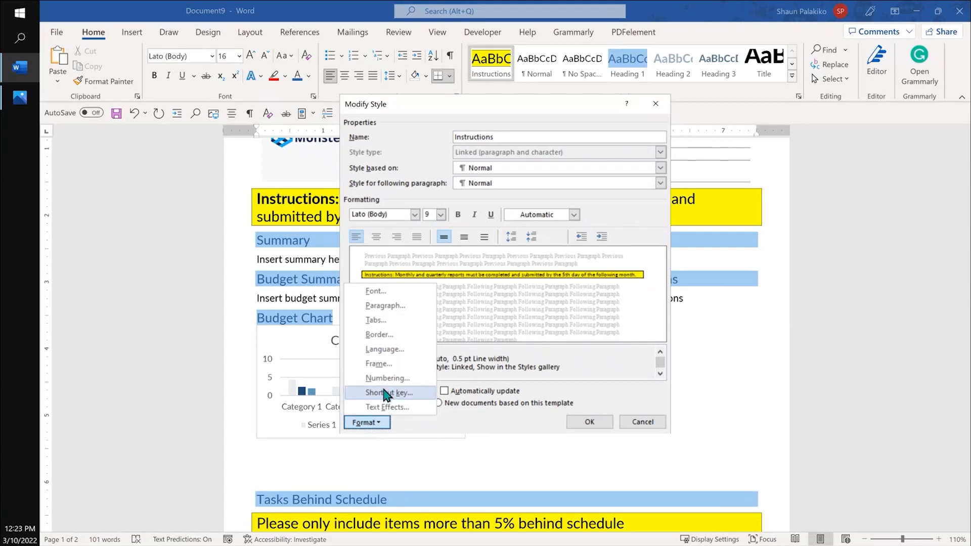
click(392, 333)
click(607, 140)
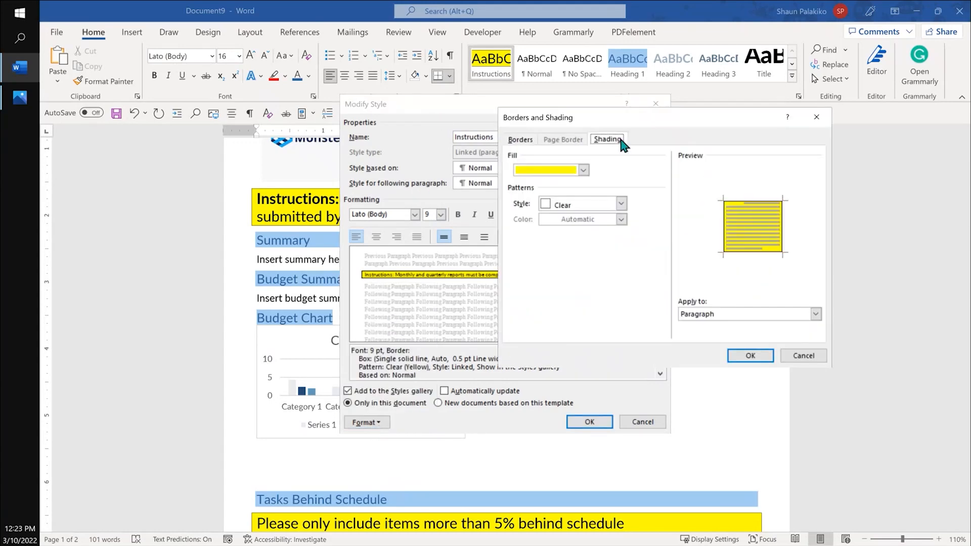
click(584, 171)
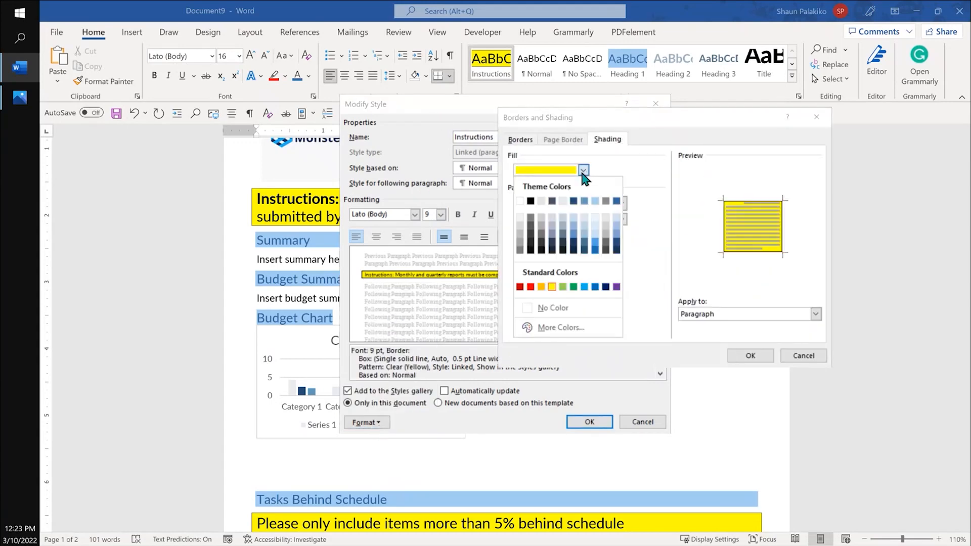
click(541, 201)
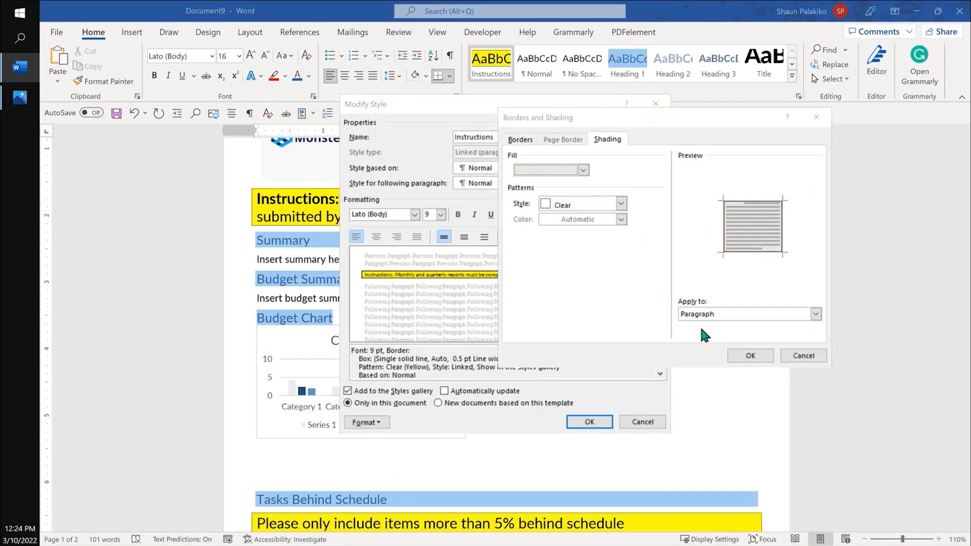
click(750, 356)
click(589, 420)
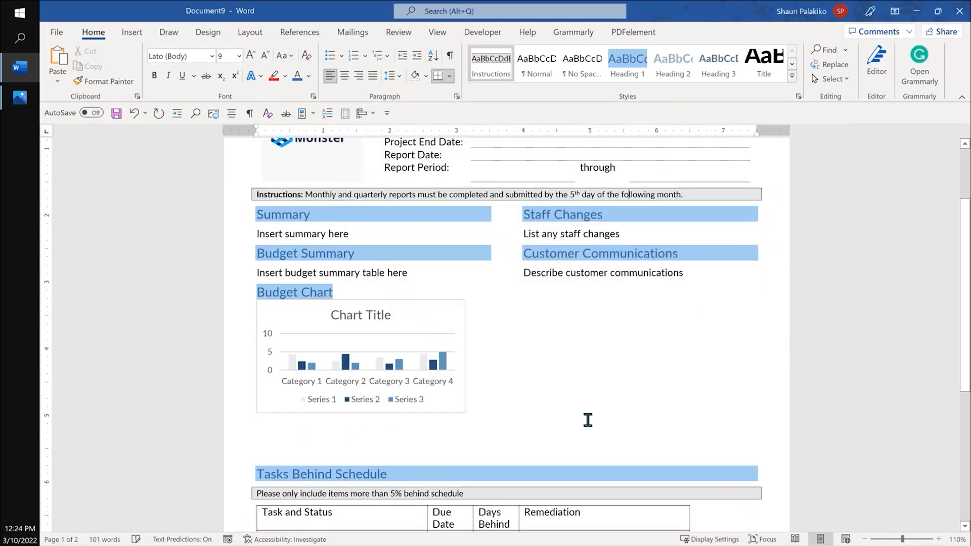
Select the chart under the Budget Chart heading and open its data sheet for editing
click(611, 378)
scroll(672, 361, up, 2)
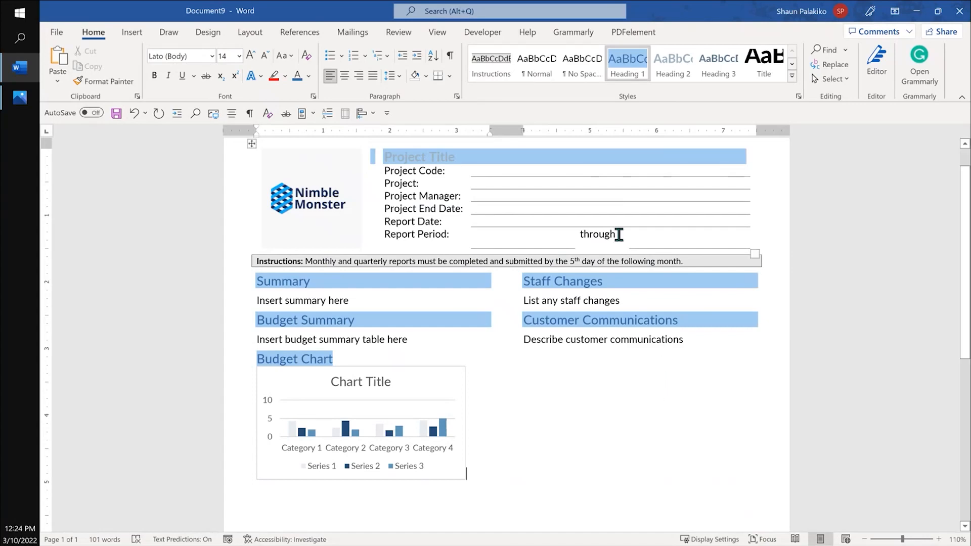
scroll(499, 379, down, 1)
click(397, 362)
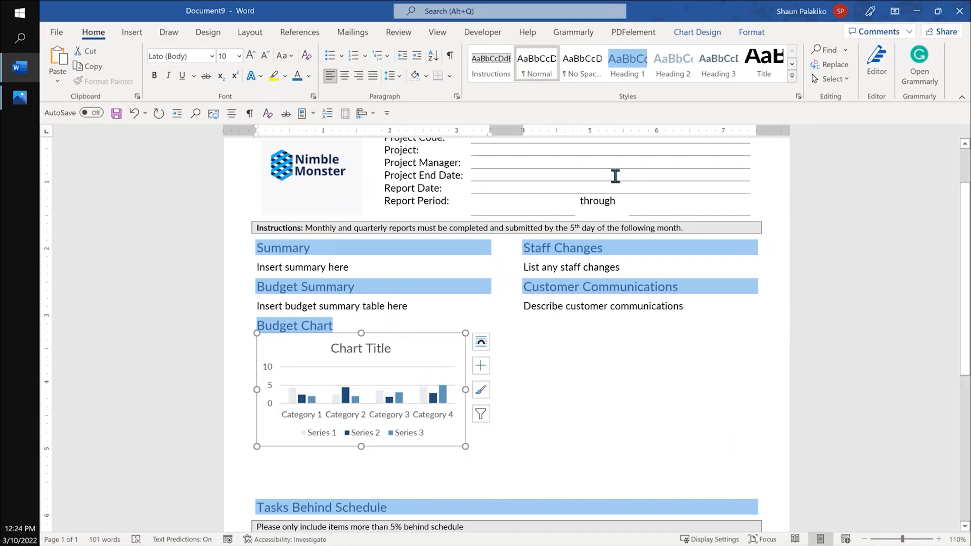
click(683, 34)
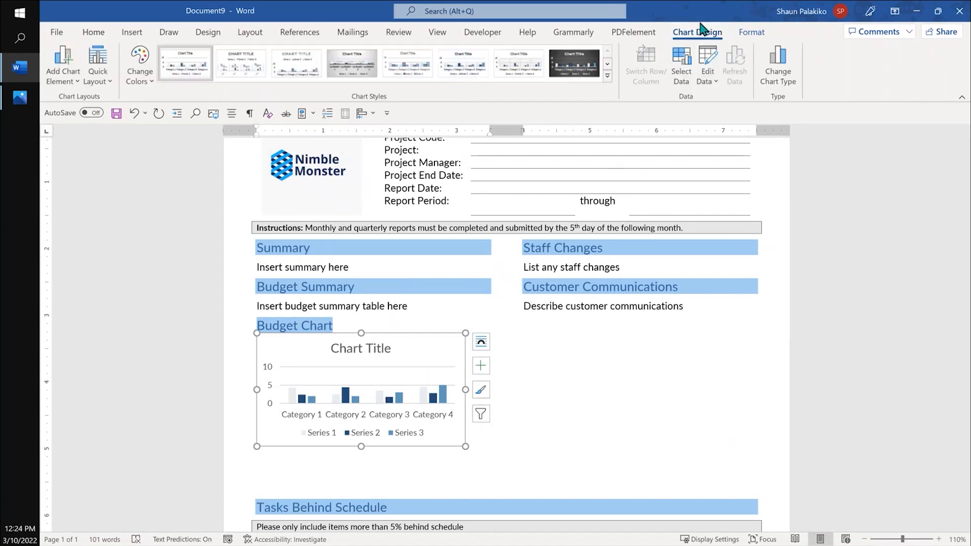
click(718, 78)
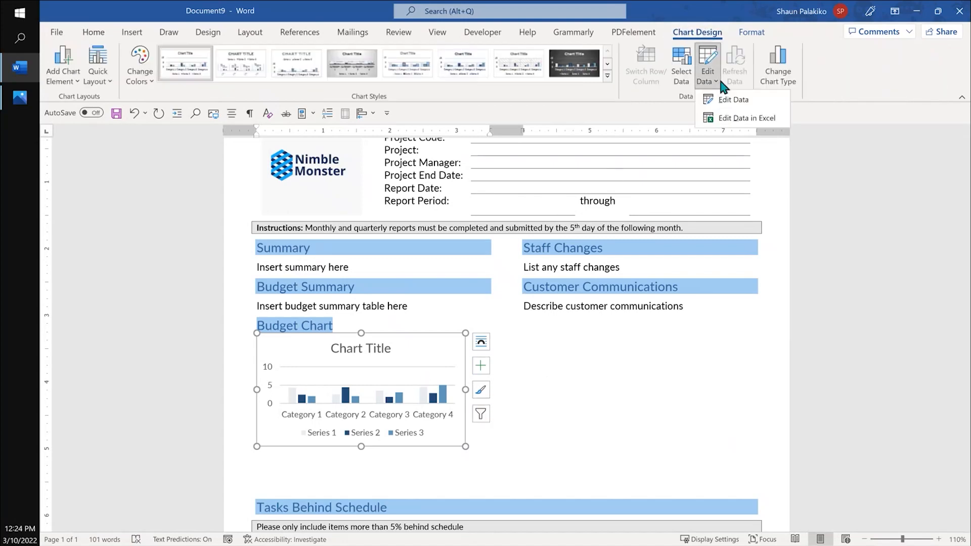
click(732, 107)
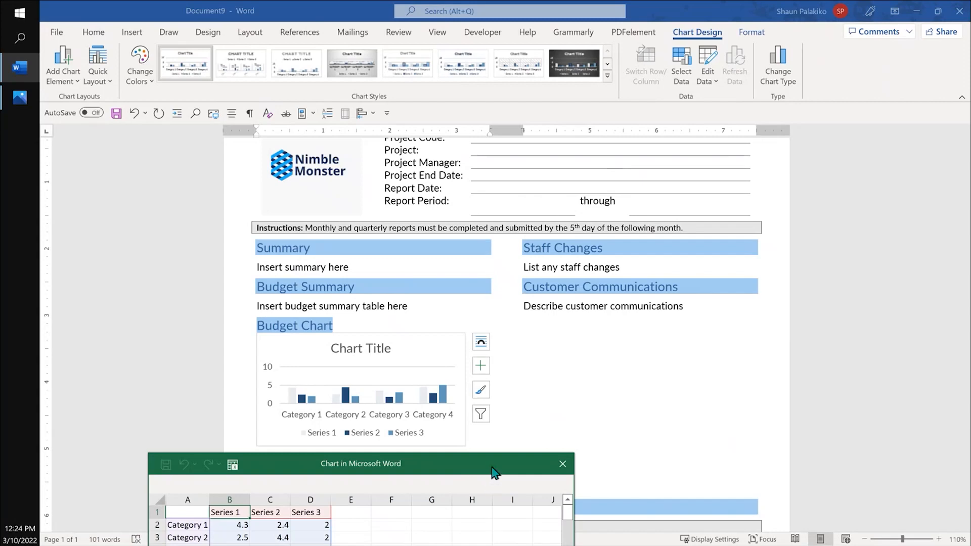
Add a Series 4 column heading beside Series 3 in the chart's data sheet
drag(495, 472, 741, 136)
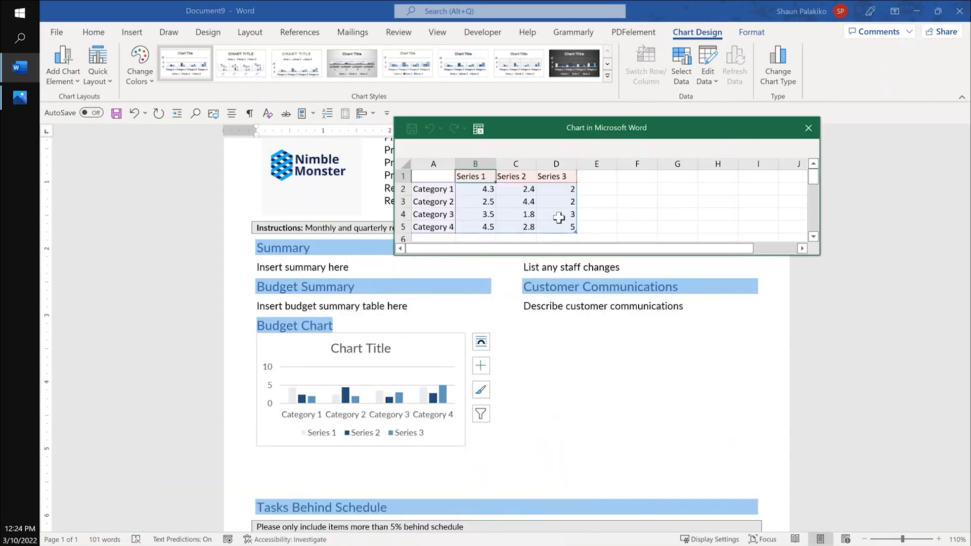
click(589, 180)
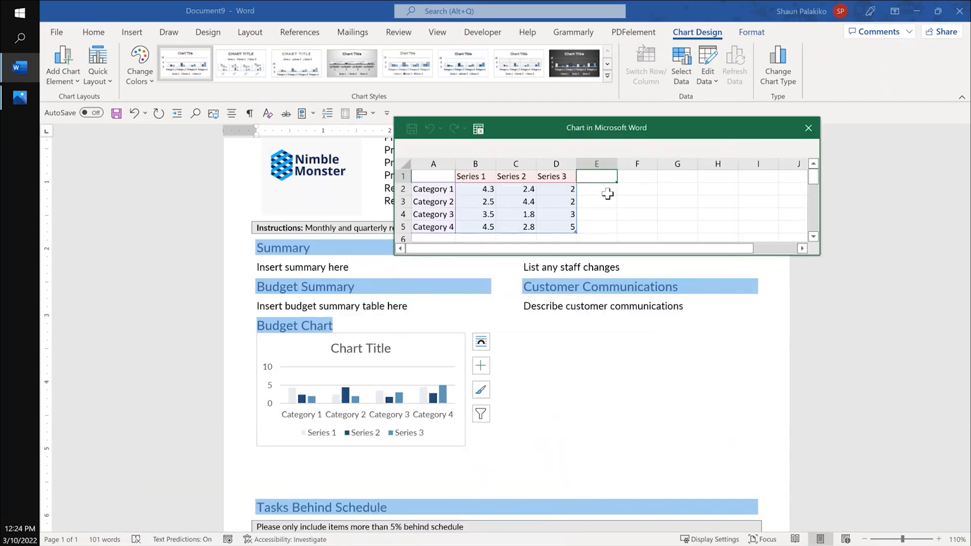
text(Series)
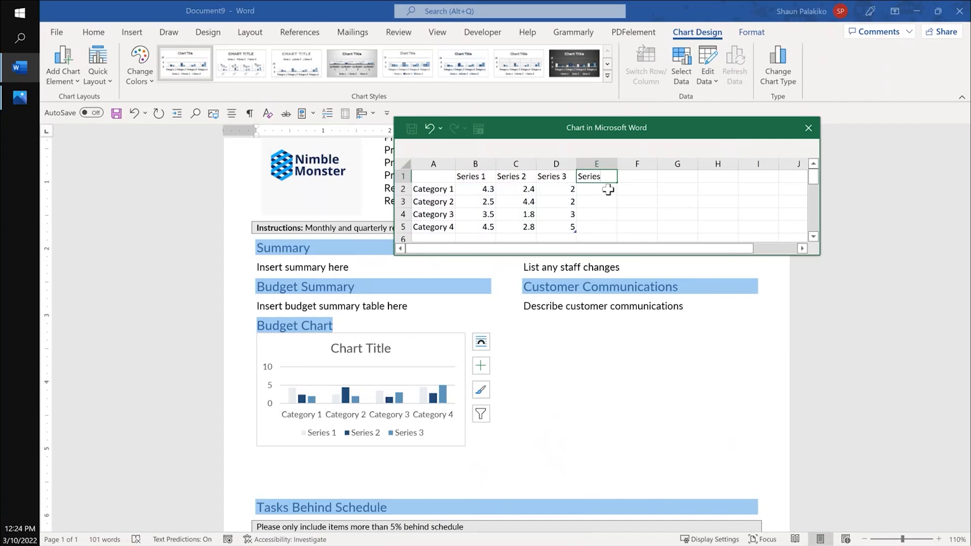
text( 4)
key(Return)
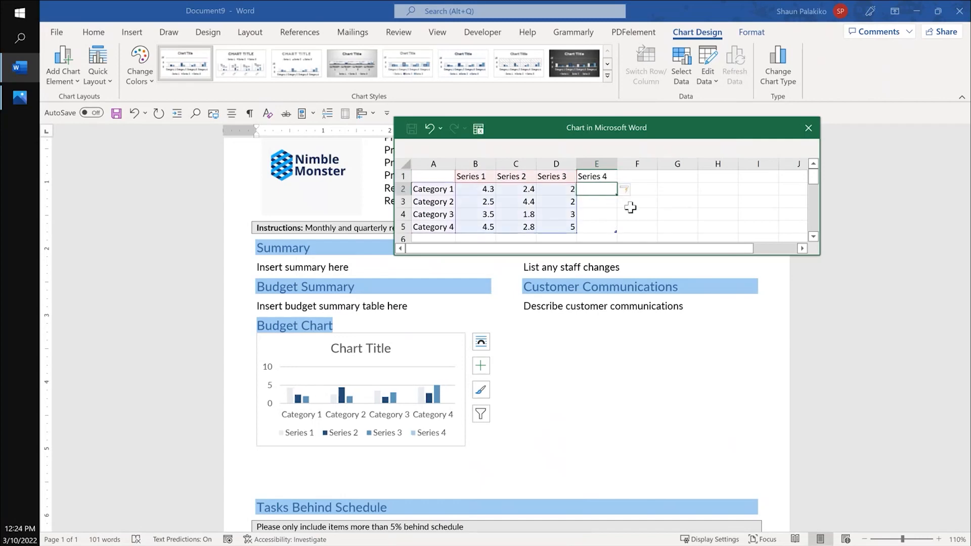
Enter the Series 4 values 1.8, 4.4 and 1.9 for Category 1, Category 2 and Category 3
text(1.8)
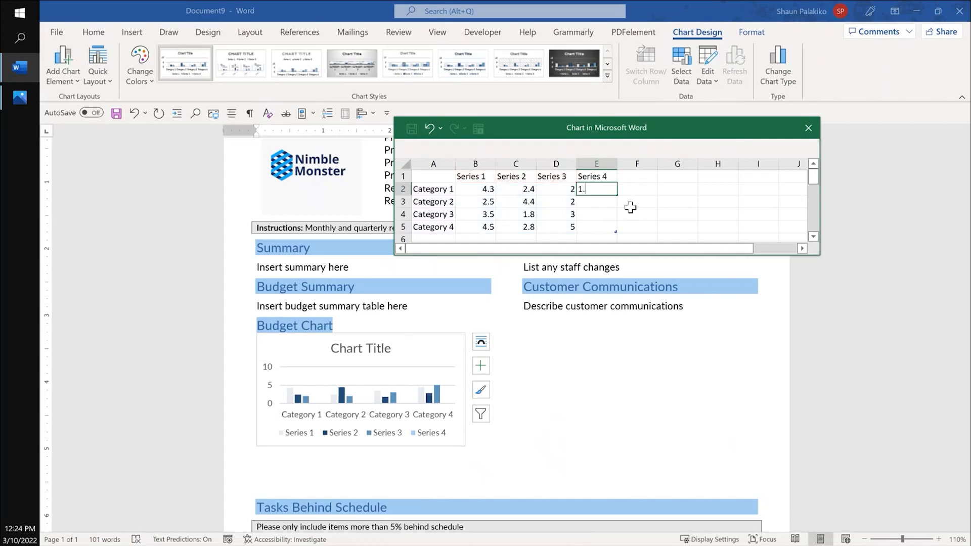
key(Return)
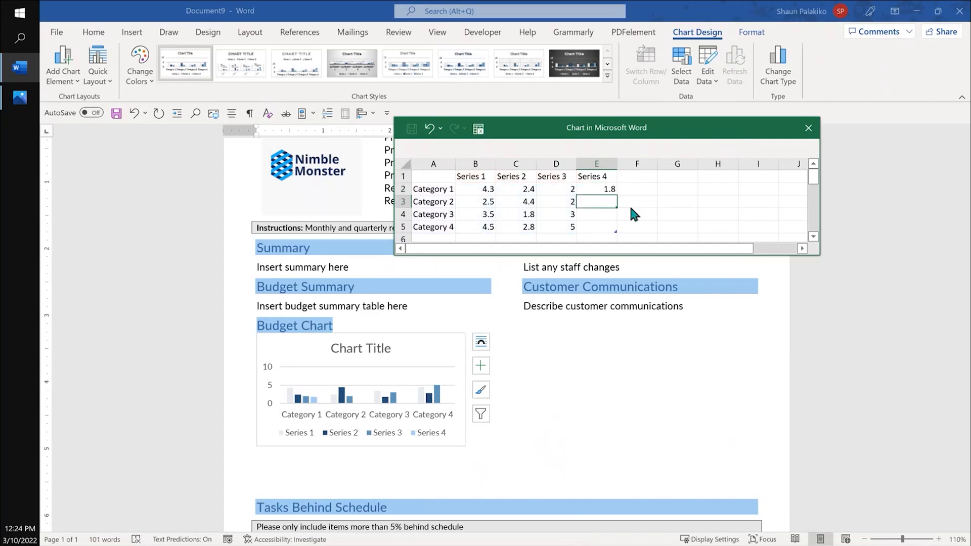
text(4.4)
key(Return)
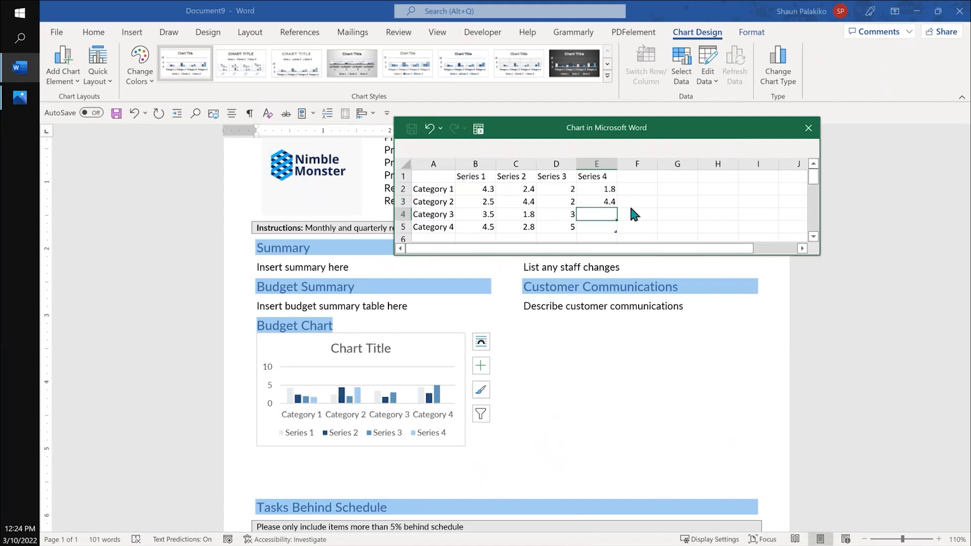
text(1.9)
key(Return)
key(Return)
key(Return)
key(Return)
key(Return)
key(Return)
key(Return)
key(Return)
key(Return)
key(Return)
key(Return)
key(Return)
key(Return)
key(Return)
key(Return)
key(Return)
key(Return)
key(Return)
key(Return)
key(Return)
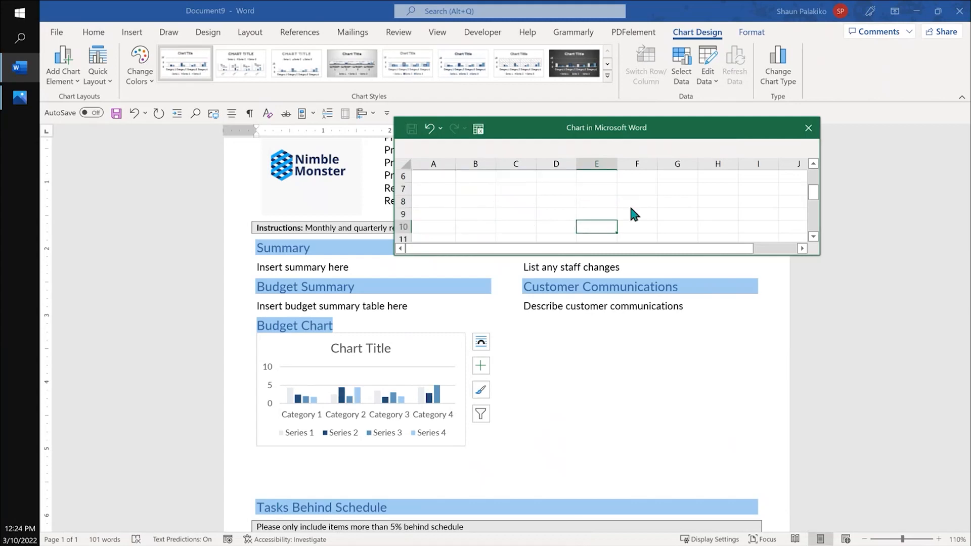
Enter 6 as the Series 4 value for Category 4 and close the chart's data sheet
scroll(627, 217, up, 8)
scroll(625, 210, down, 1)
scroll(621, 206, up, 1)
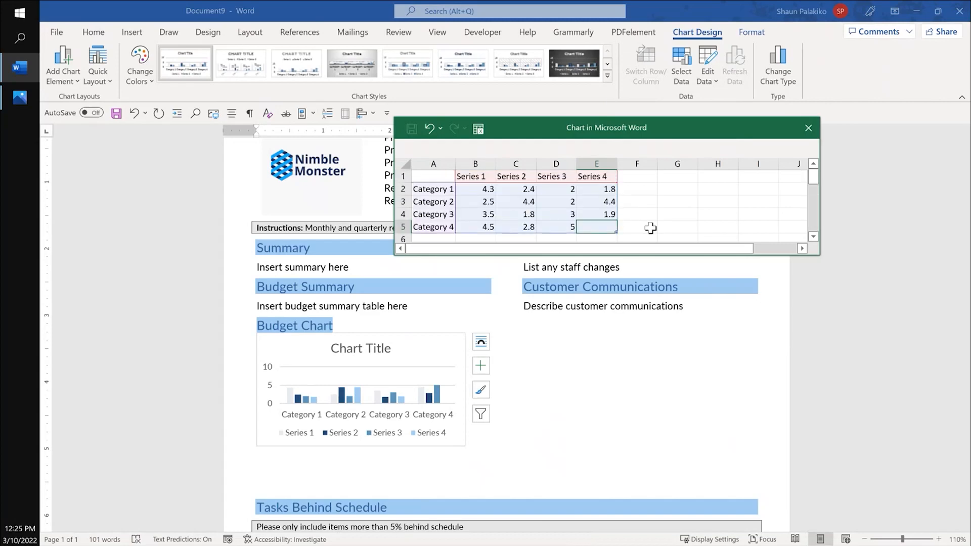
text(6)
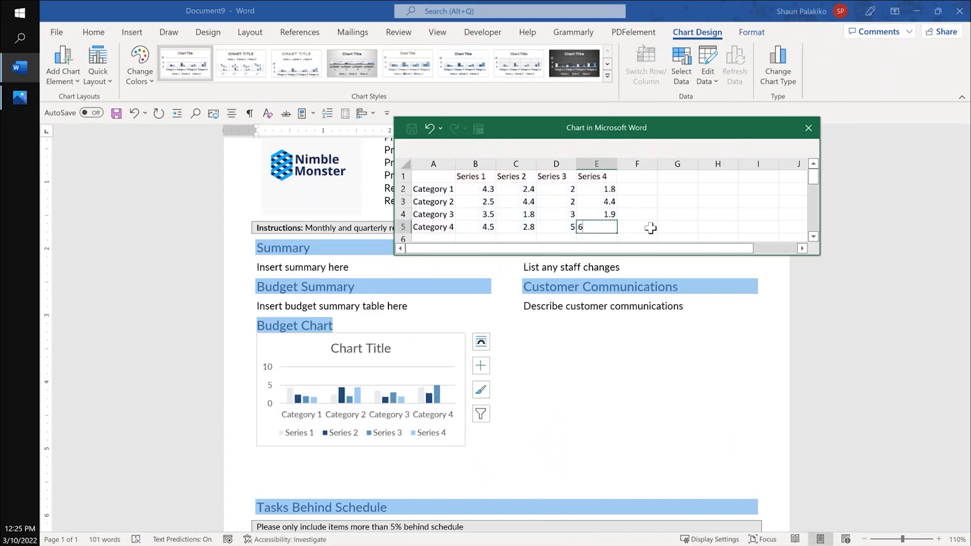
key(Return)
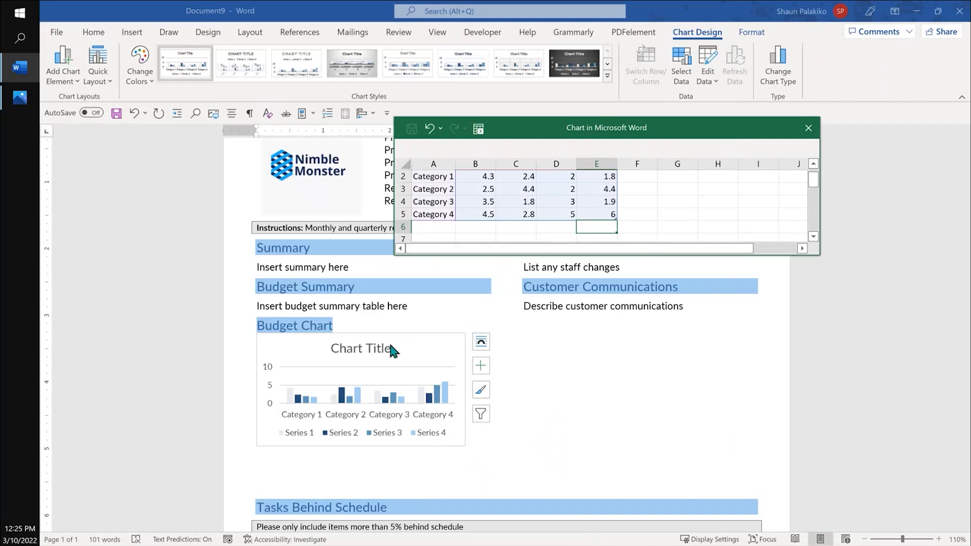
click(808, 128)
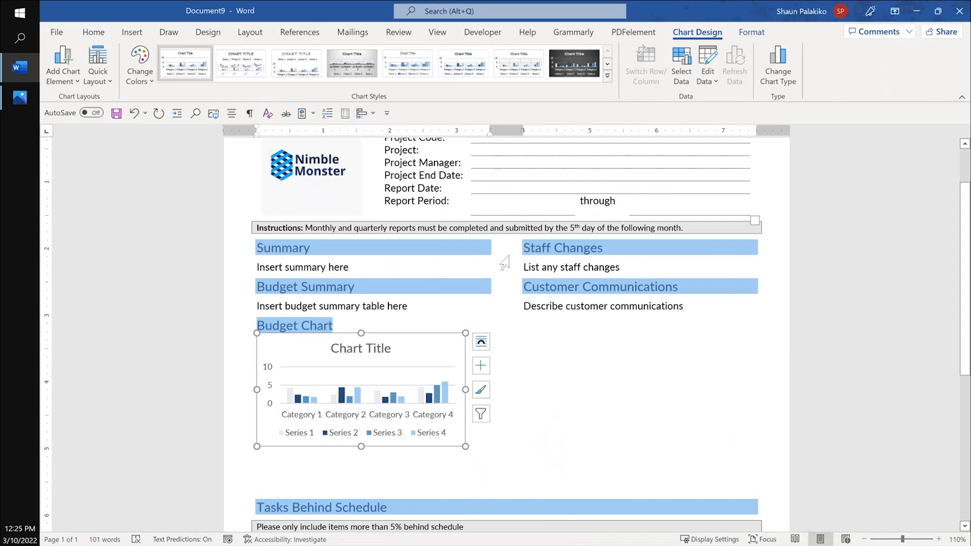
Apply the table style with a dark blue header row and light blue banded rows to the Tasks Behind Schedule table
scroll(552, 309, down, 4)
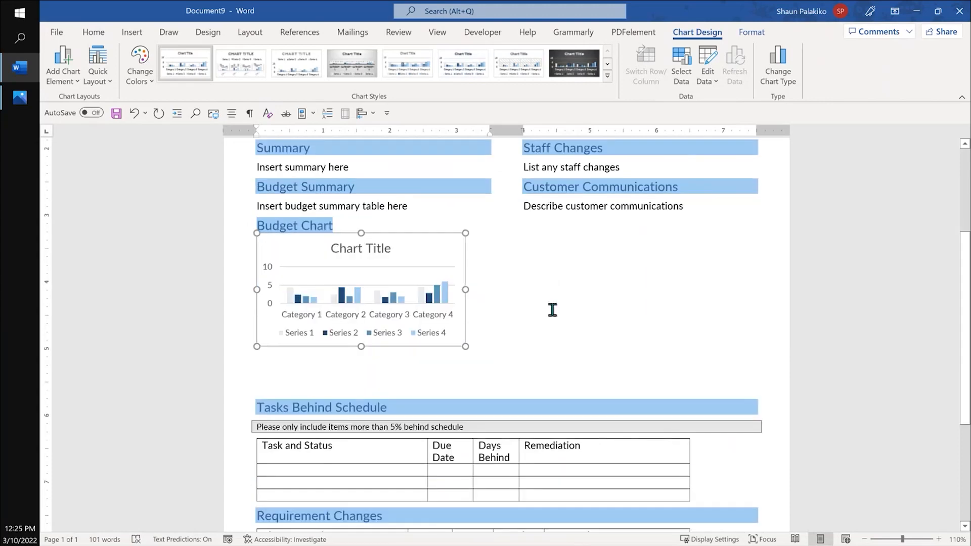
scroll(552, 312, down, 4)
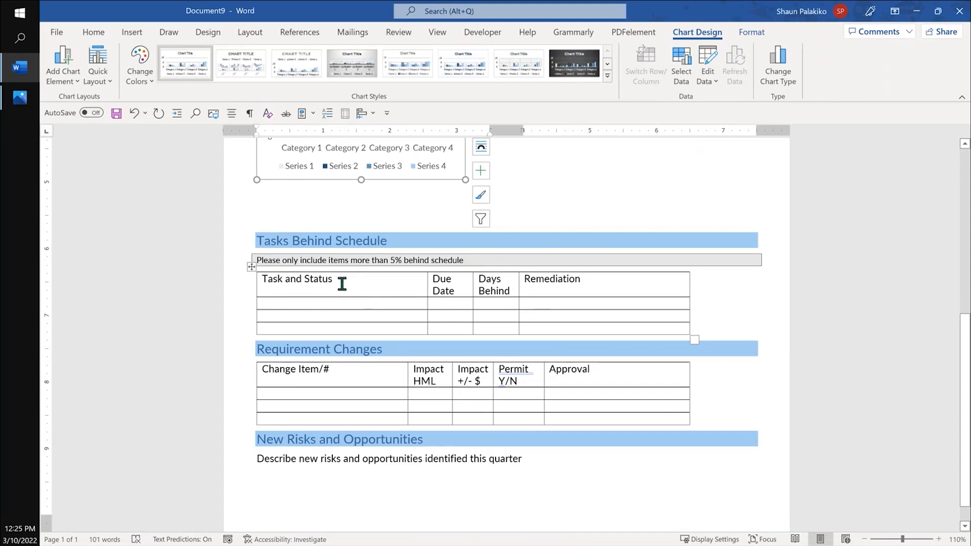
drag(354, 282, 623, 325)
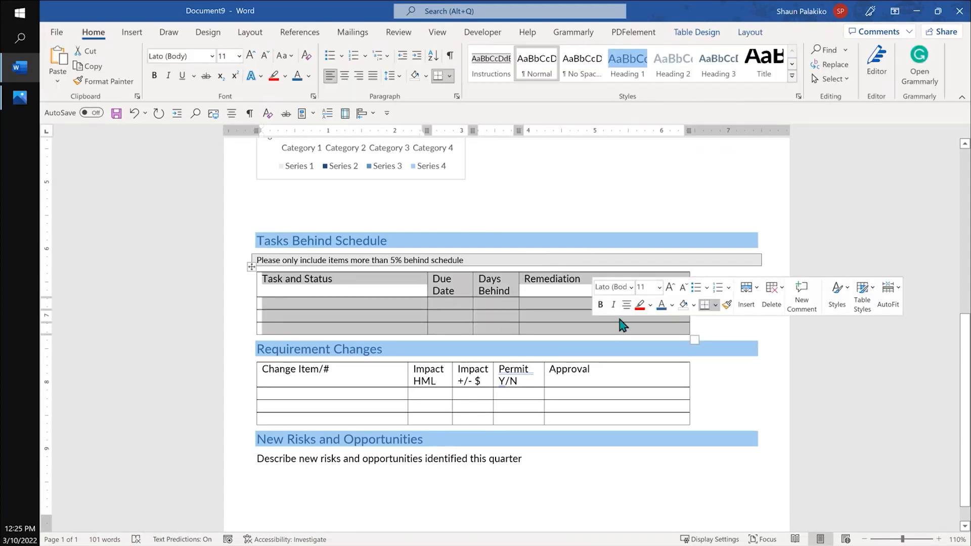
click(698, 32)
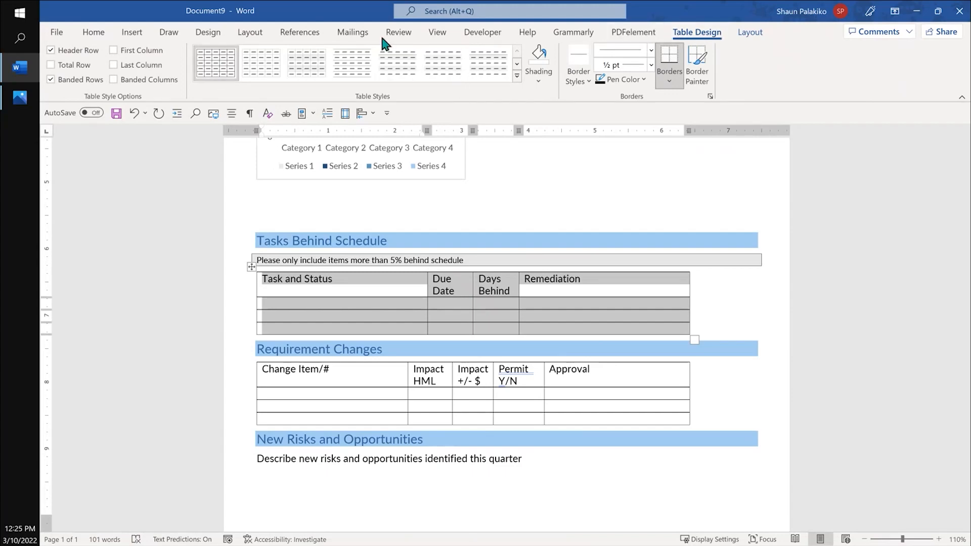
click(517, 64)
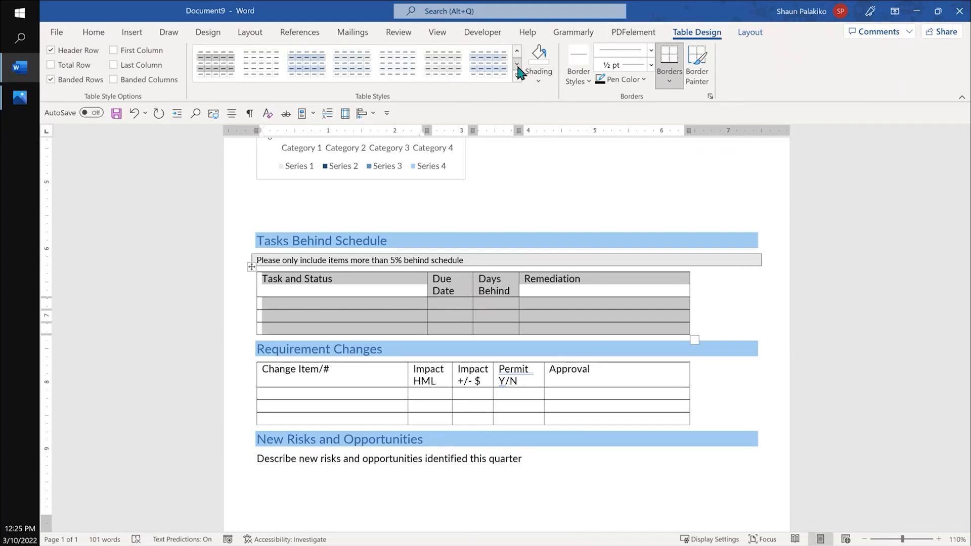
click(517, 64)
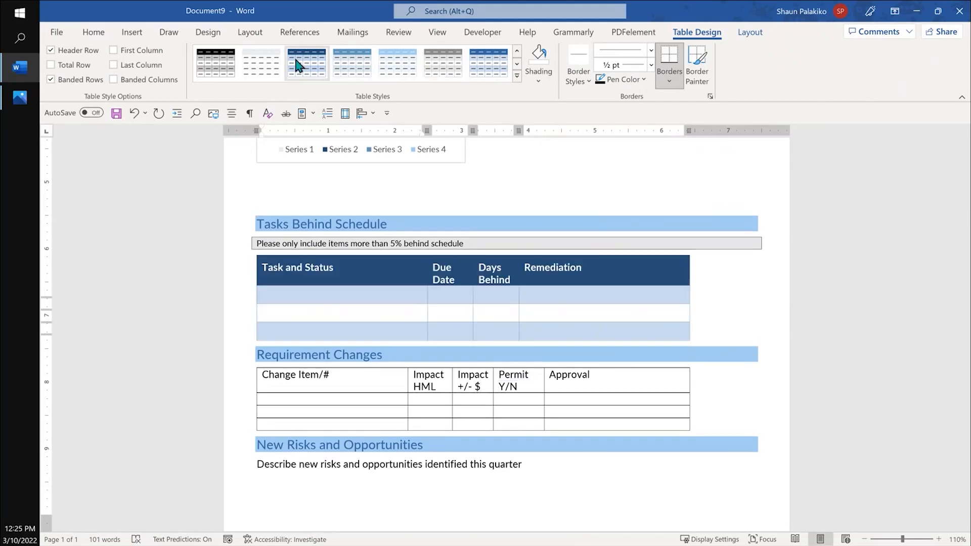
click(299, 66)
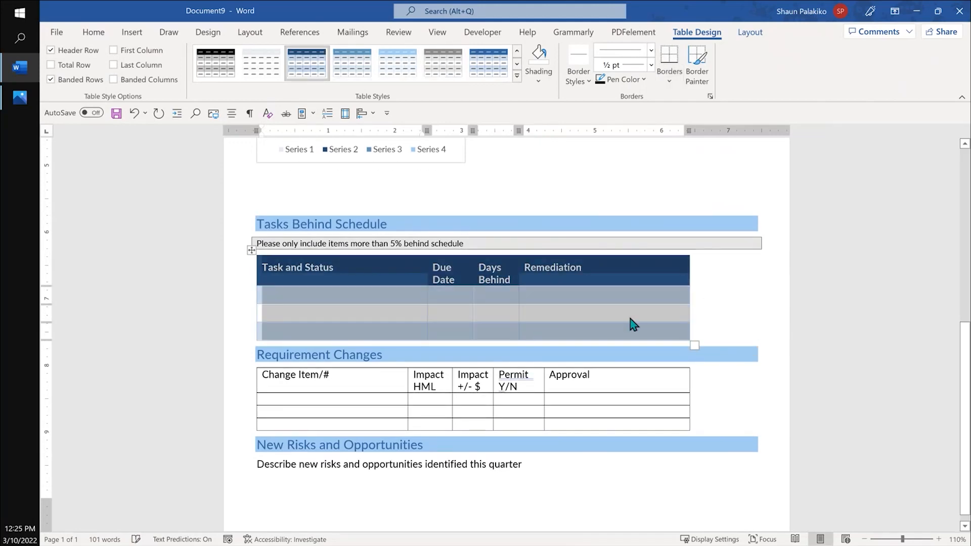
Apply the same dark blue header, banded-row table style to the Requirement Changes table and deselect it
click(714, 293)
mouse_move(336, 370)
mouse_down()
mouse_move(609, 393)
mouse_move(609, 420)
mouse_up()
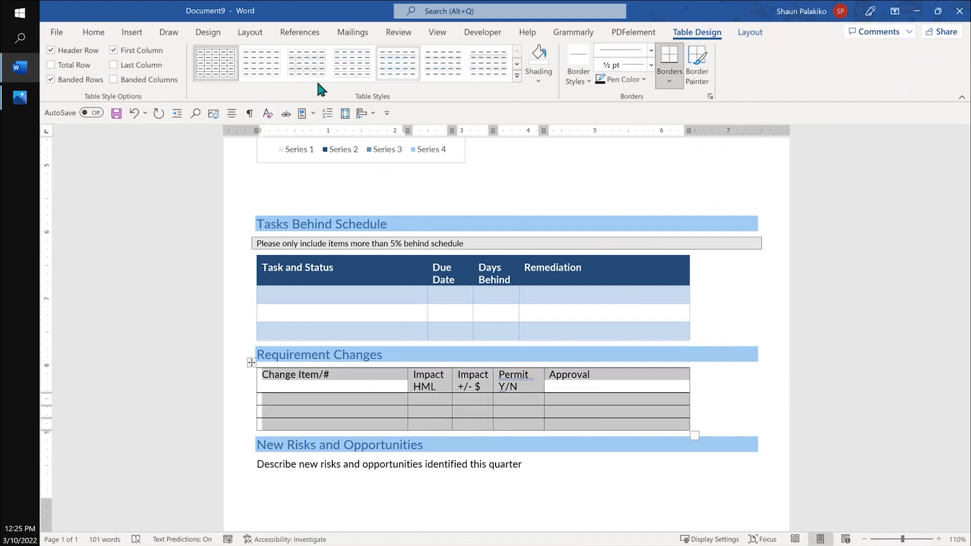
click(517, 64)
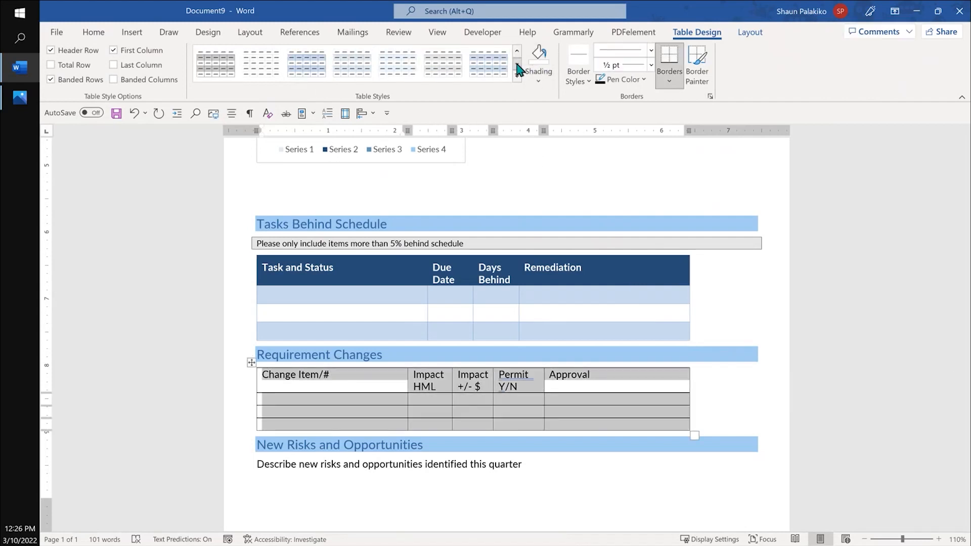
click(307, 63)
click(627, 446)
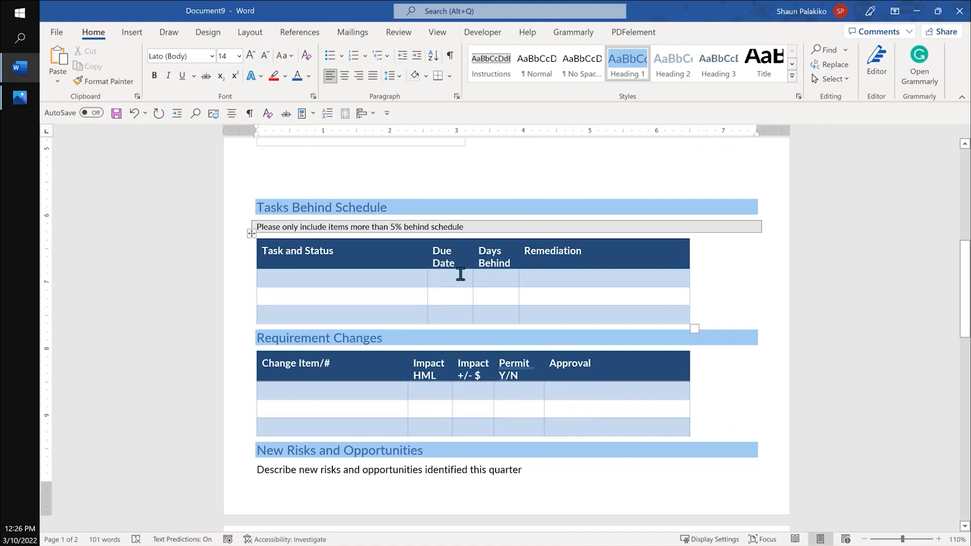
Start inserting a Quick Parts field in the blank Project Manager cell and choose the Document Information category
scroll(481, 317, down, 1)
scroll(481, 317, up, 10)
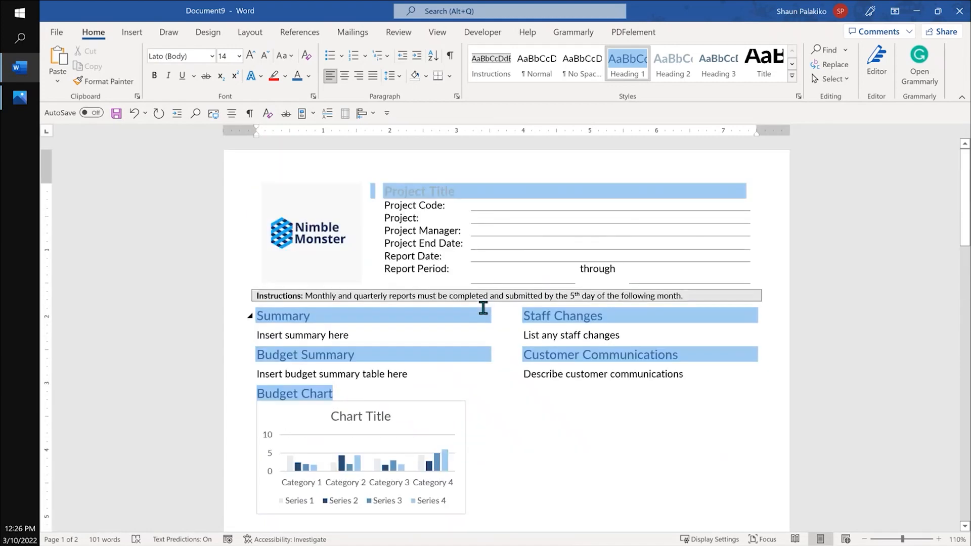
click(505, 219)
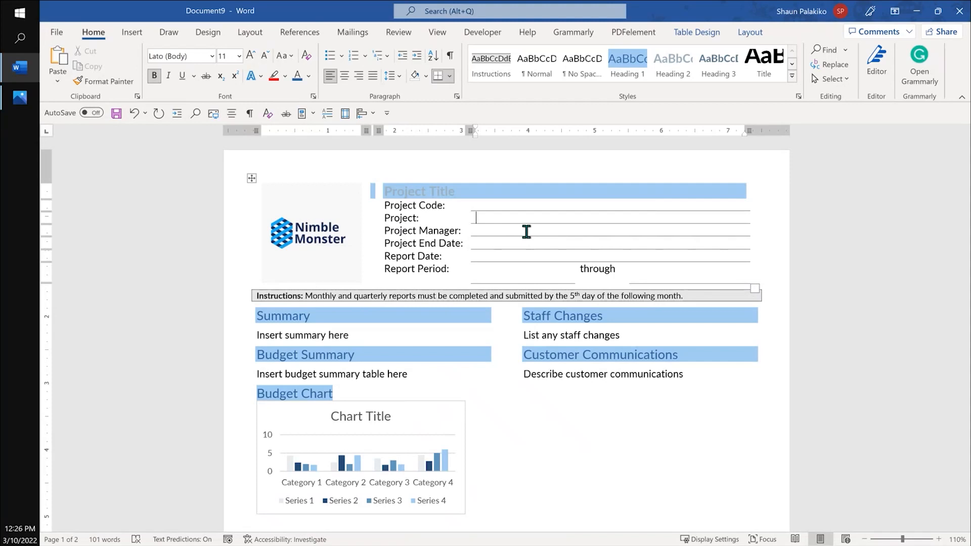
click(487, 229)
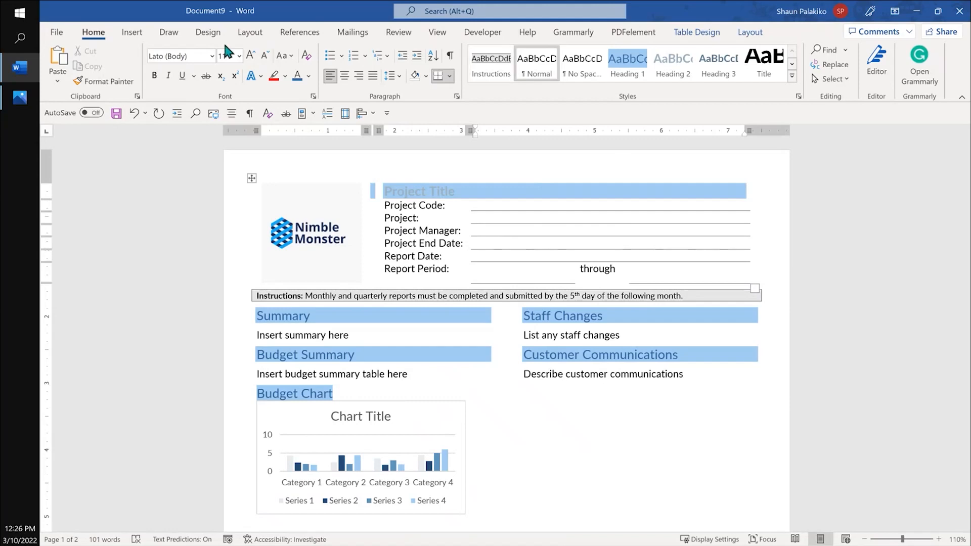
click(131, 33)
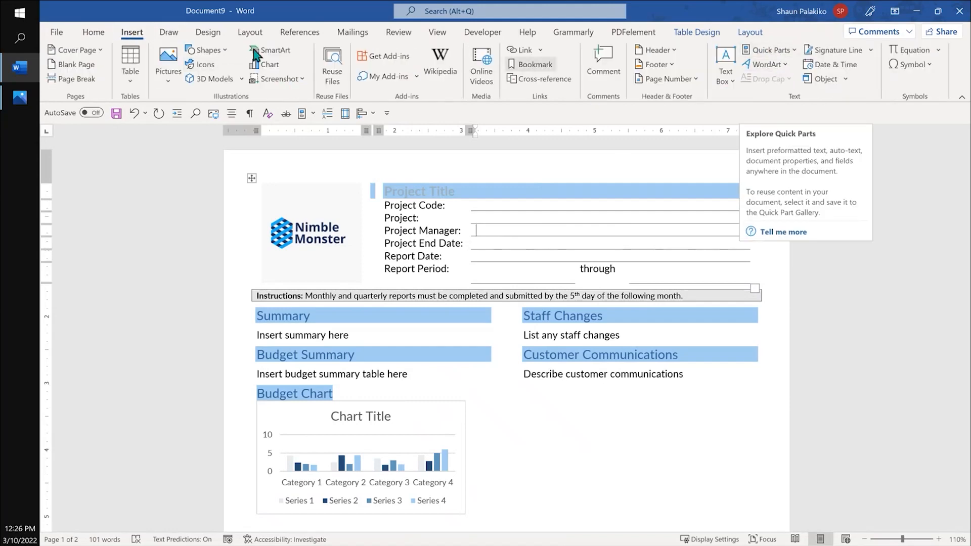
click(792, 50)
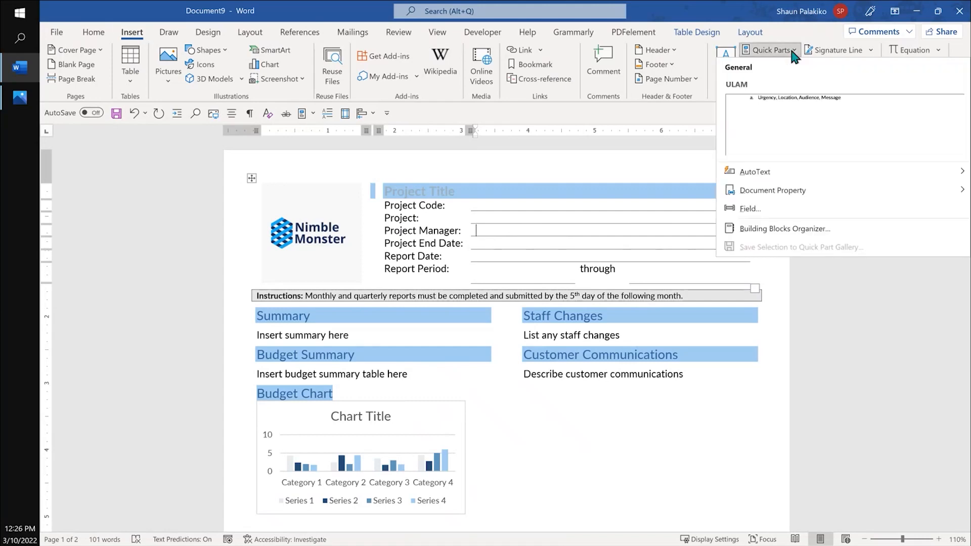
click(790, 203)
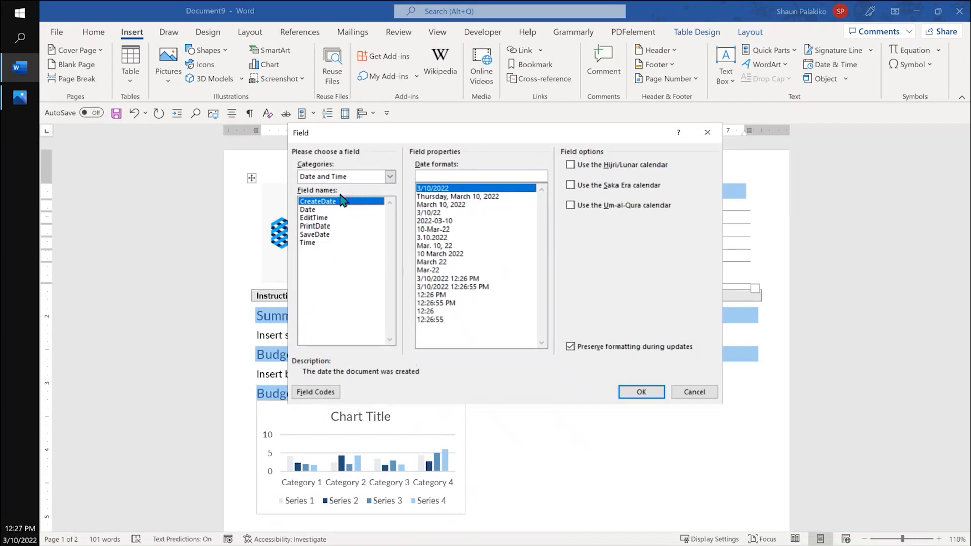
click(354, 177)
click(355, 188)
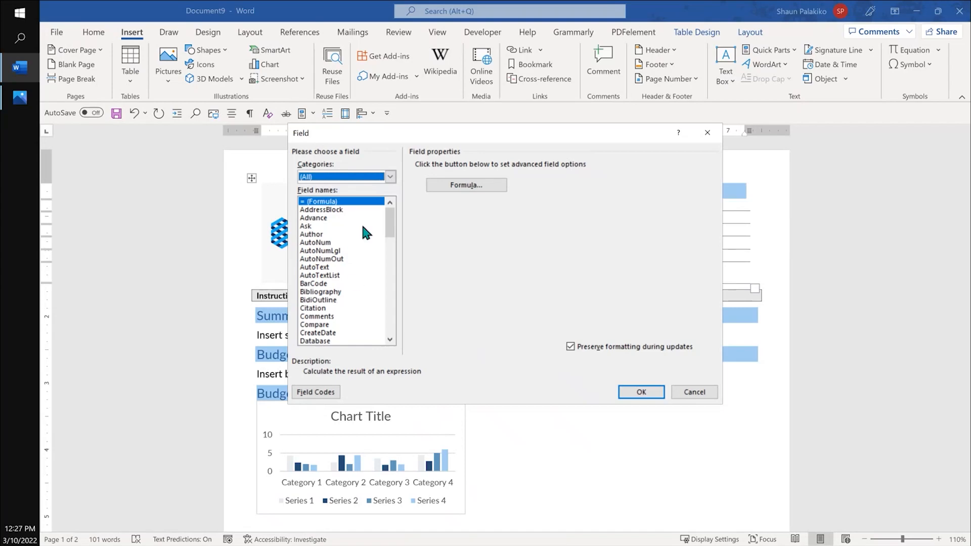
click(391, 177)
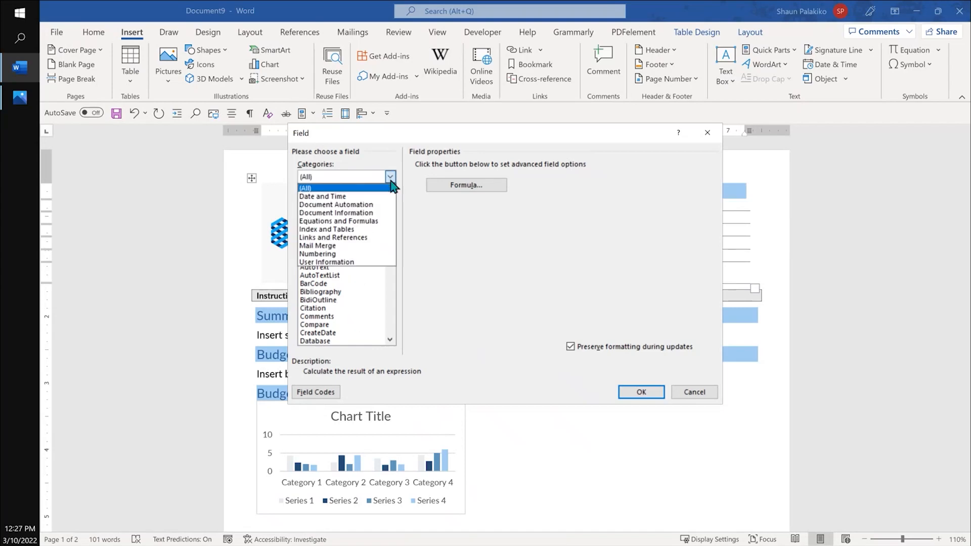
click(372, 213)
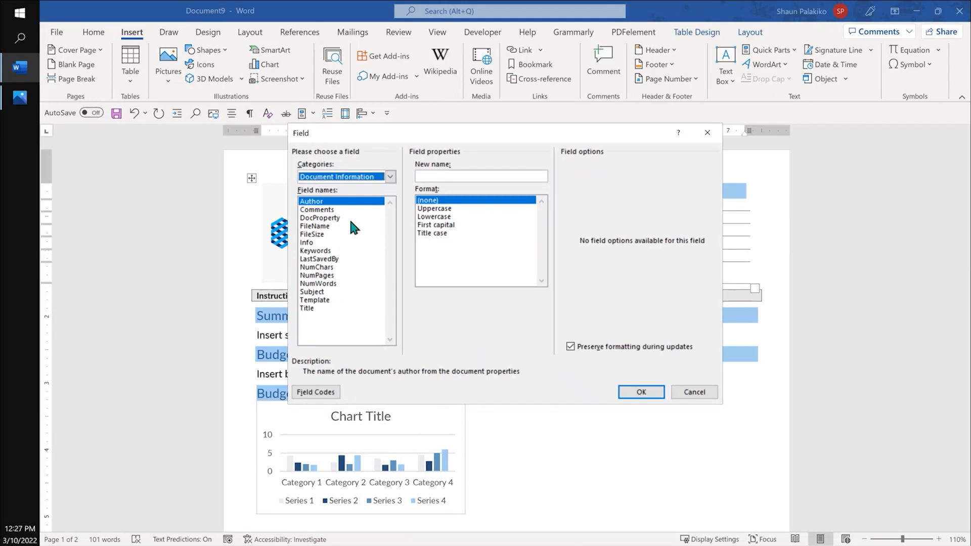
Insert the Author field with the Title case format as the Project Manager entry
click(338, 203)
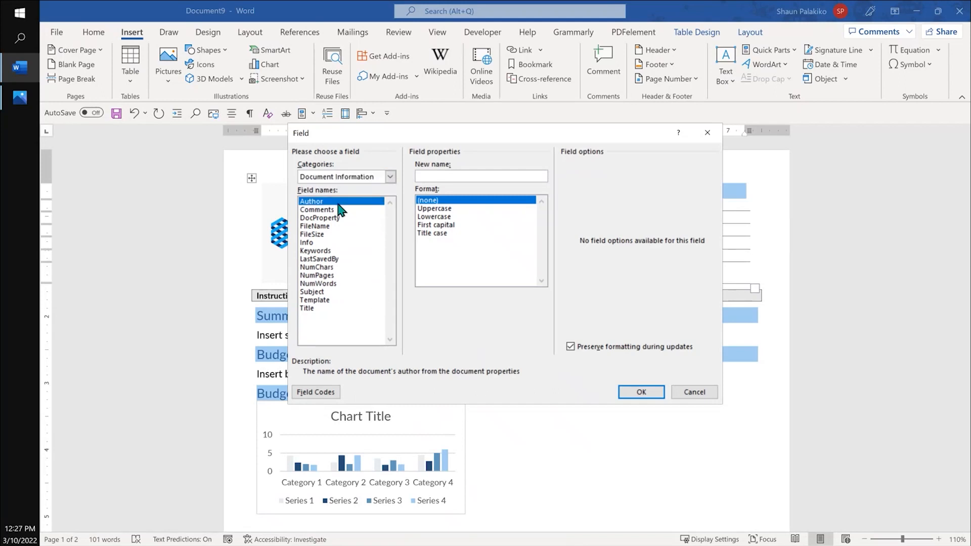
click(450, 233)
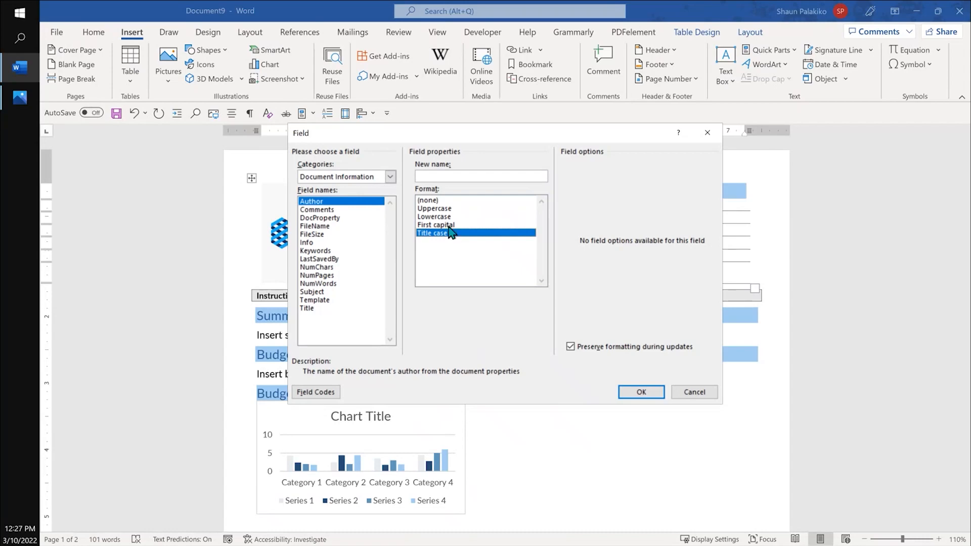
click(446, 210)
click(446, 218)
click(450, 233)
click(641, 393)
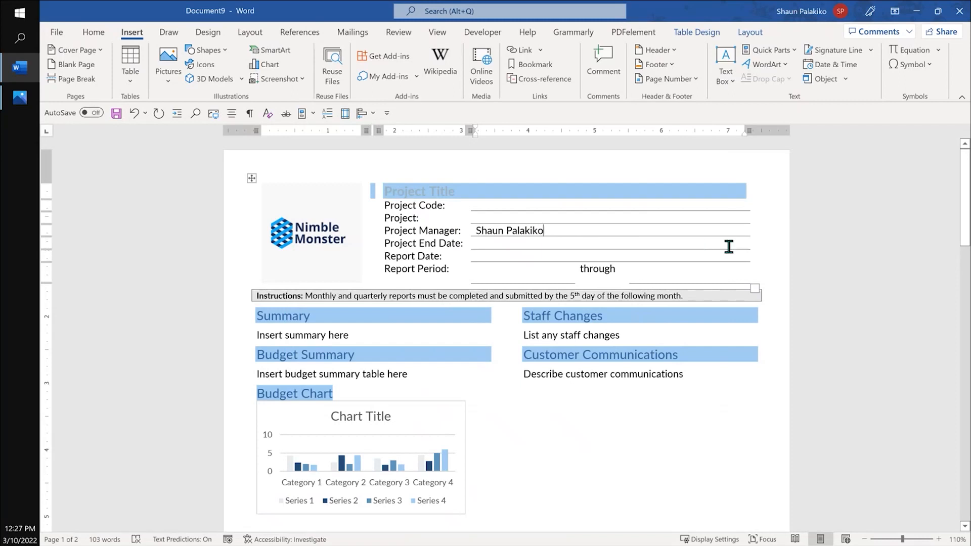
Insert a CreateDate field in the d-MMM-yy date format as the Project End Date entry
click(509, 245)
click(790, 55)
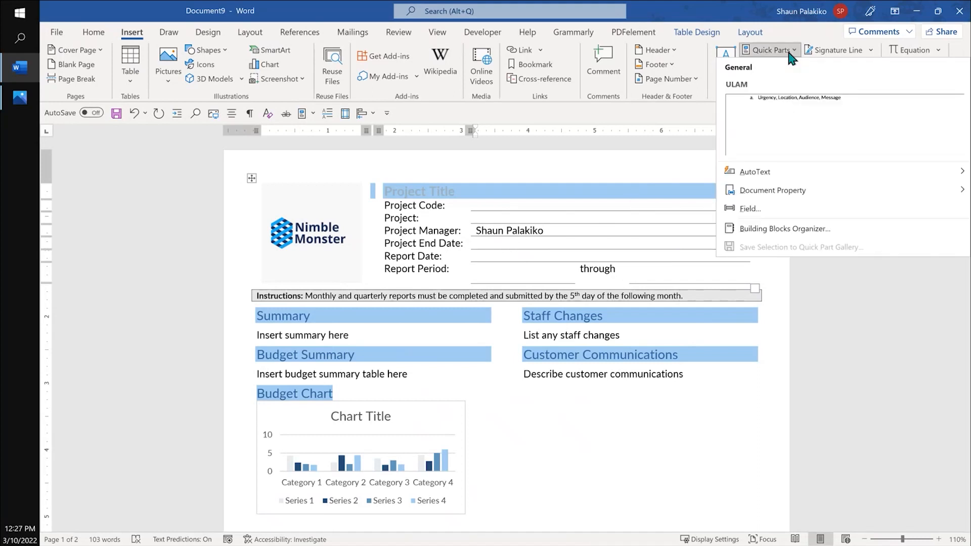
click(756, 203)
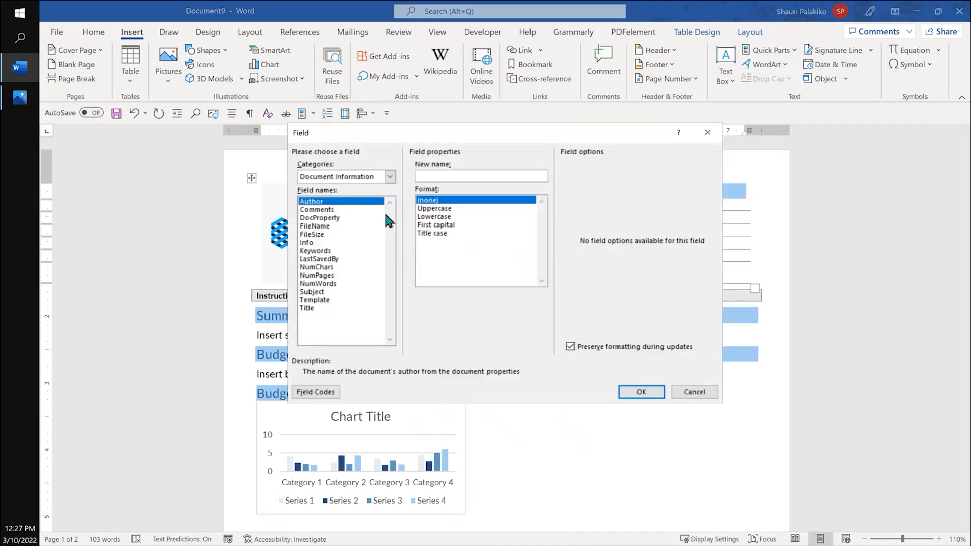
click(390, 177)
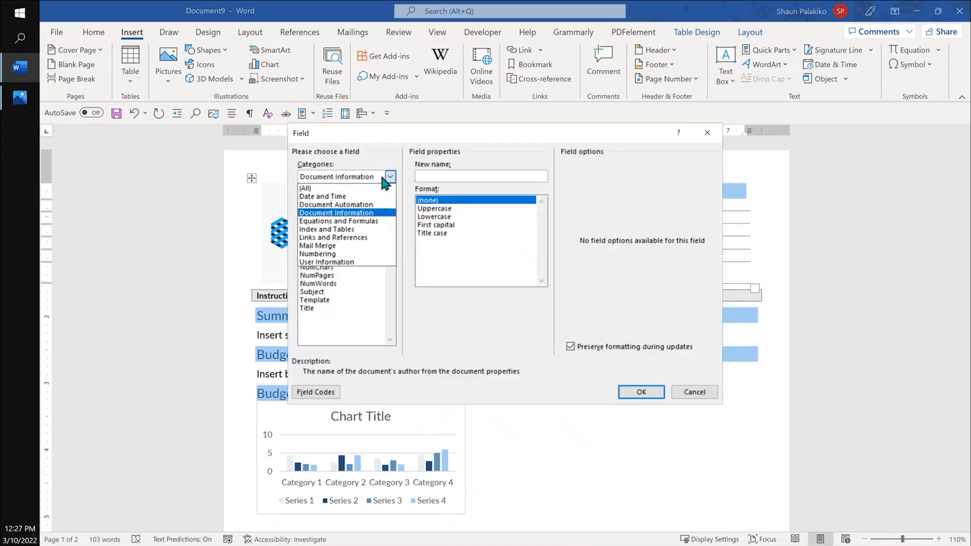
click(369, 198)
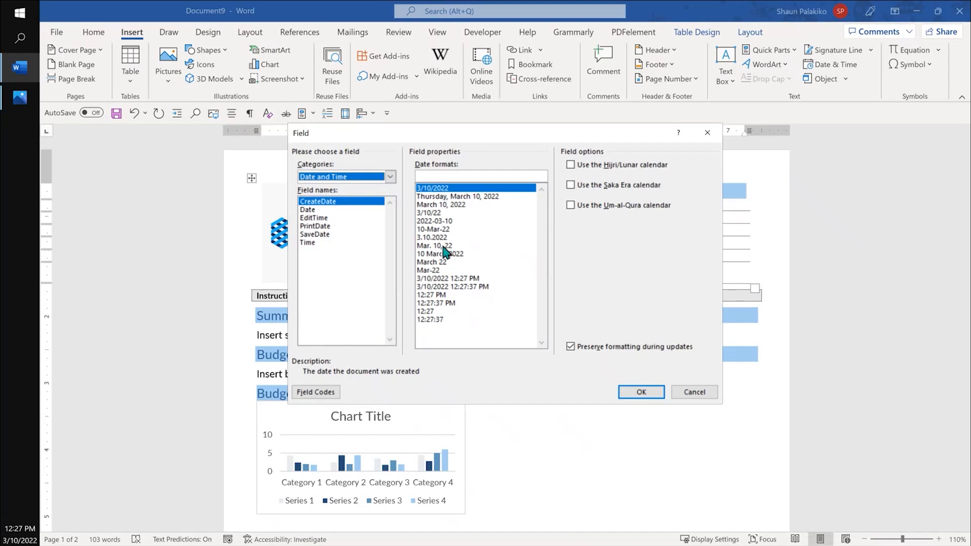
click(445, 230)
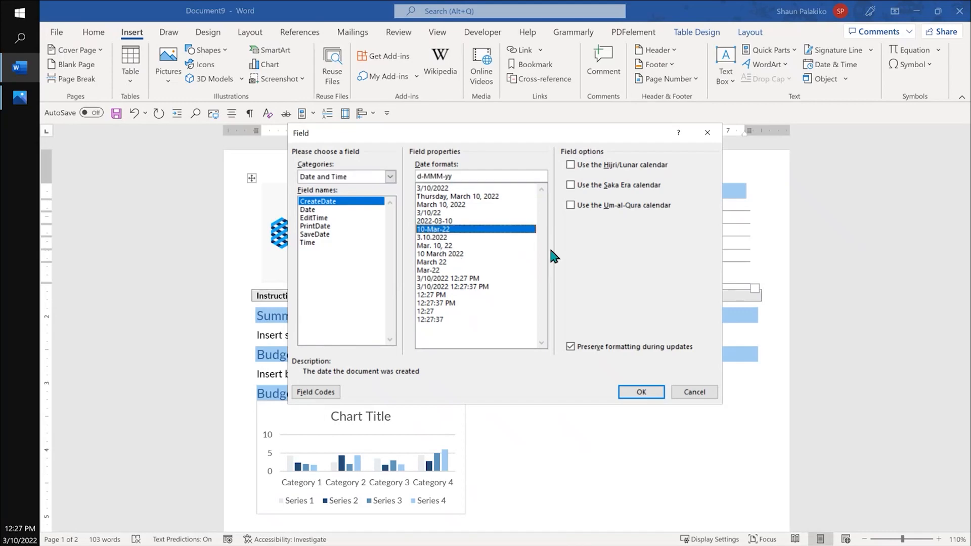
click(642, 393)
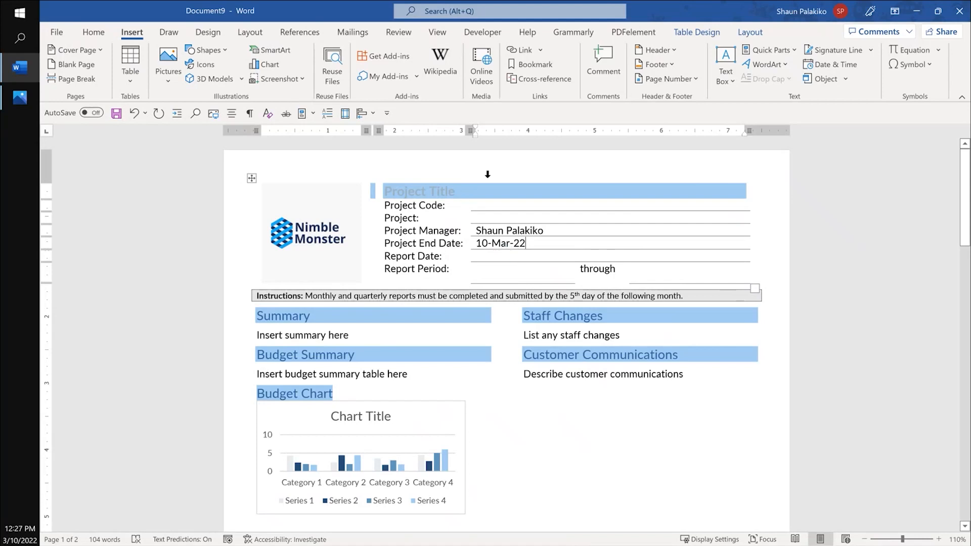
Add a date picker content control to the blank Report Date cell and choose 3/10/2022
click(490, 255)
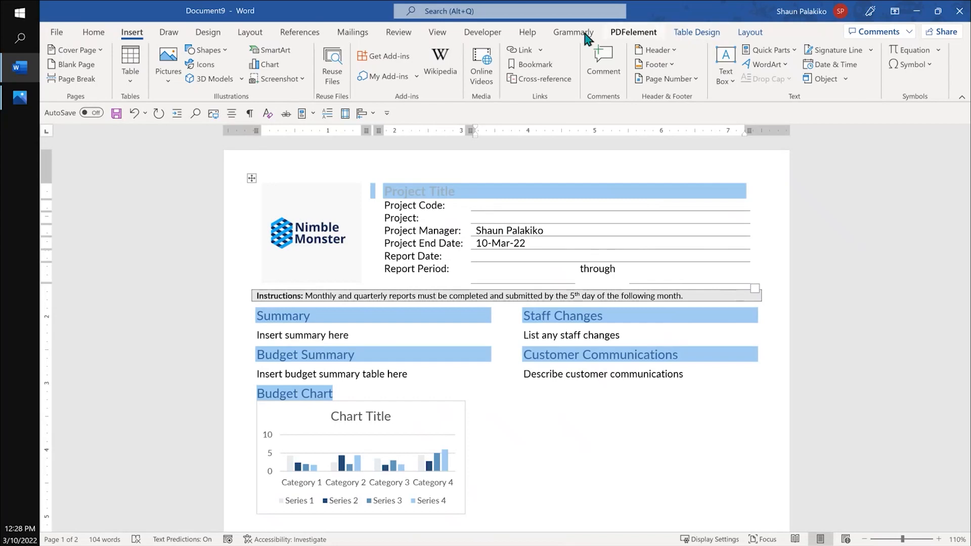
click(491, 39)
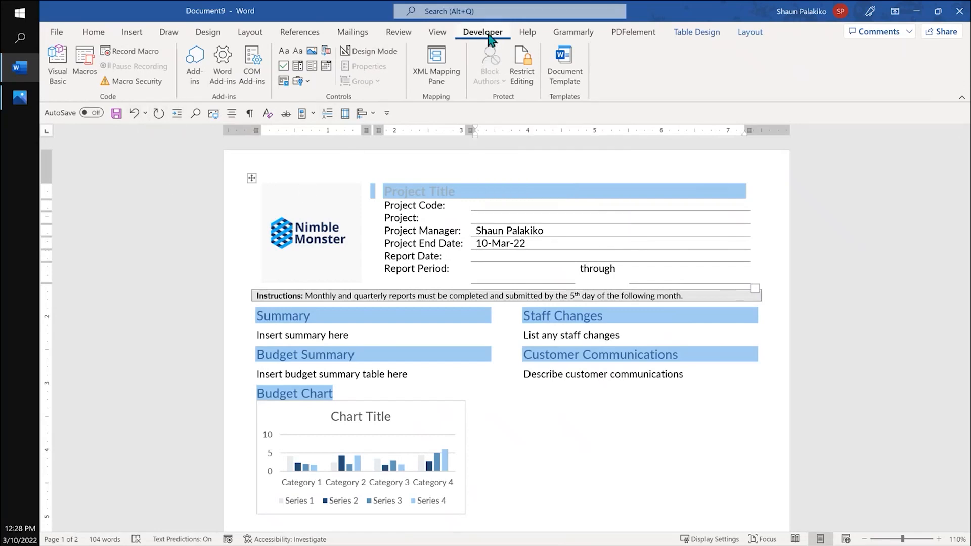
click(325, 68)
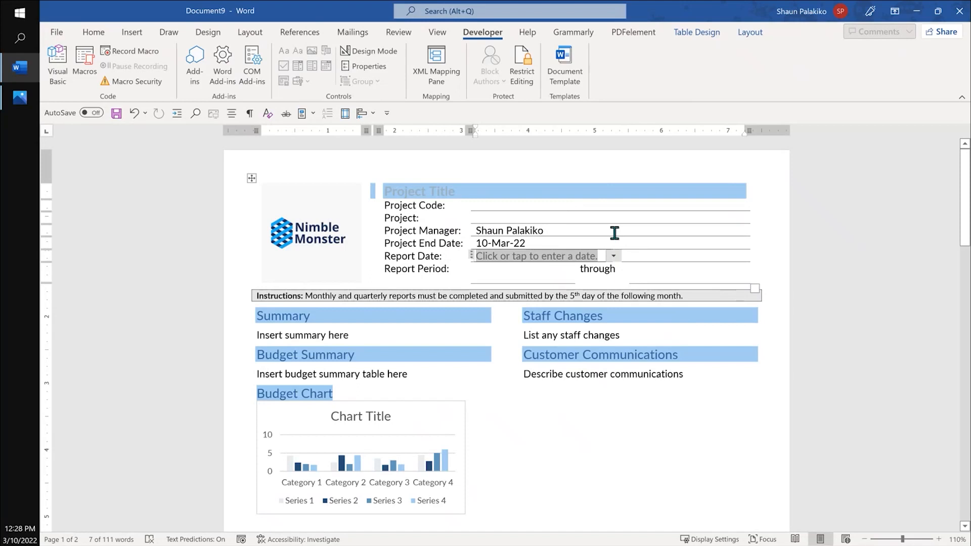
click(615, 259)
click(578, 368)
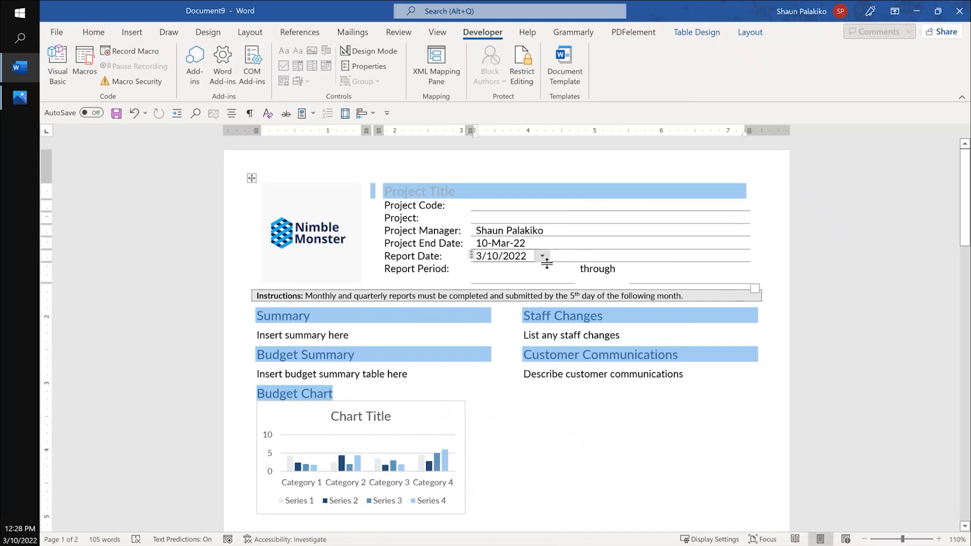
Copy the Report Date's date picker into both blank Report Period cells, before and after "through"
click(519, 269)
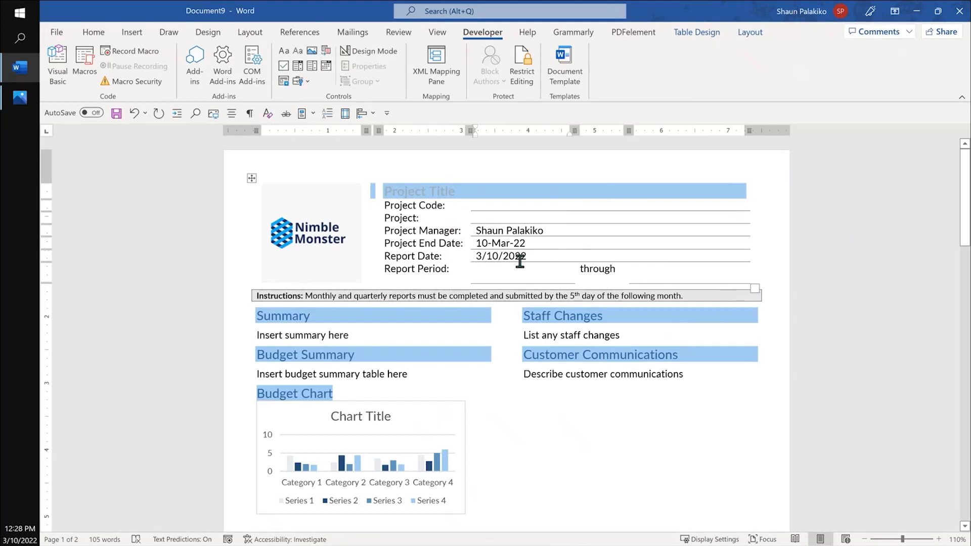
drag(539, 254, 464, 256)
click(556, 258)
drag(537, 255, 463, 256)
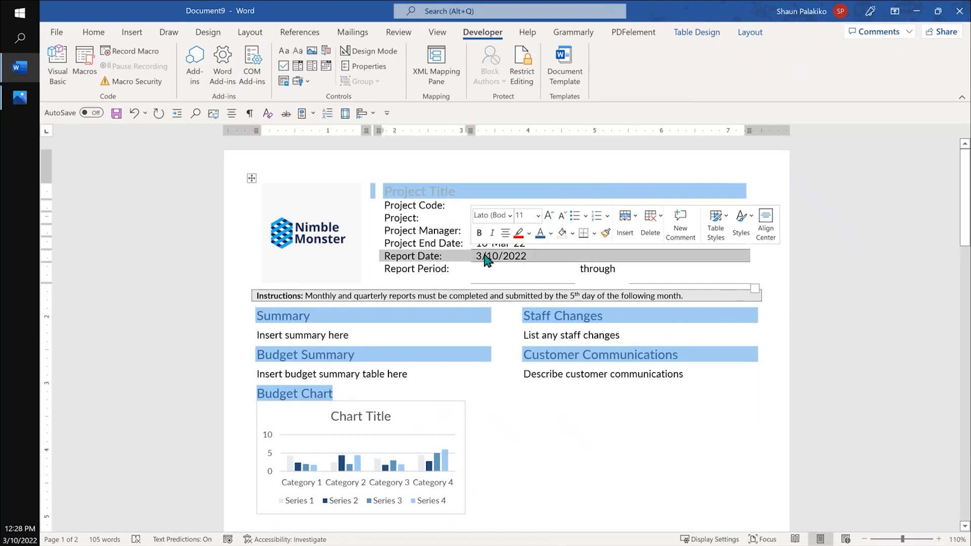
click(553, 254)
drag(527, 255, 481, 255)
key(ctrl+c)
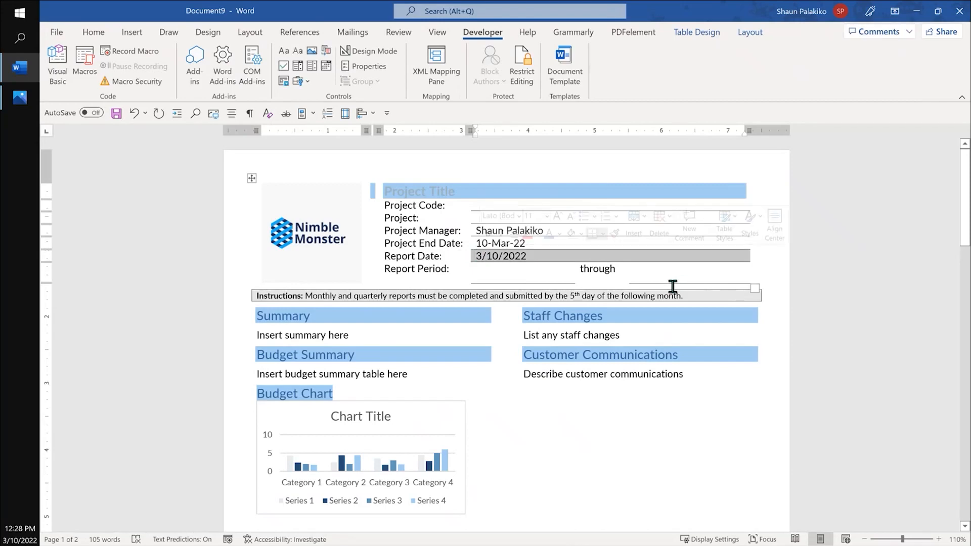
click(519, 273)
key(ctrl+v)
click(651, 273)
key(ctrl+v)
Set the Report Period dates to 2/28/2022 through 3/4/2022 with their date pickers
click(545, 273)
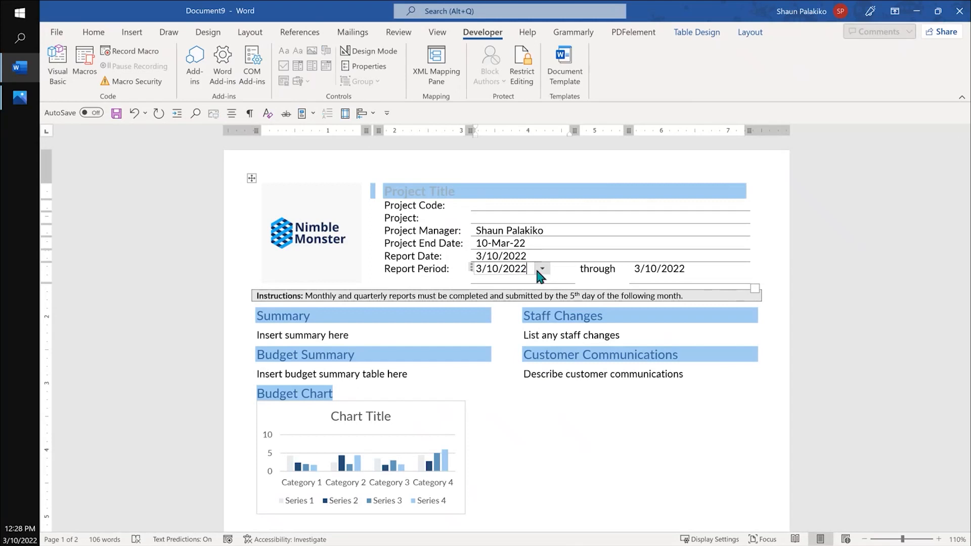
click(542, 269)
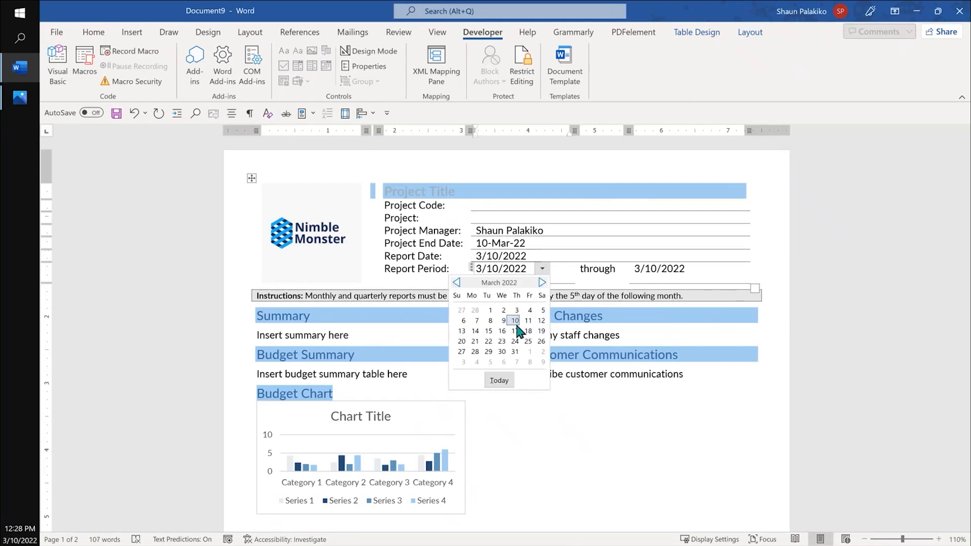
click(470, 312)
click(666, 269)
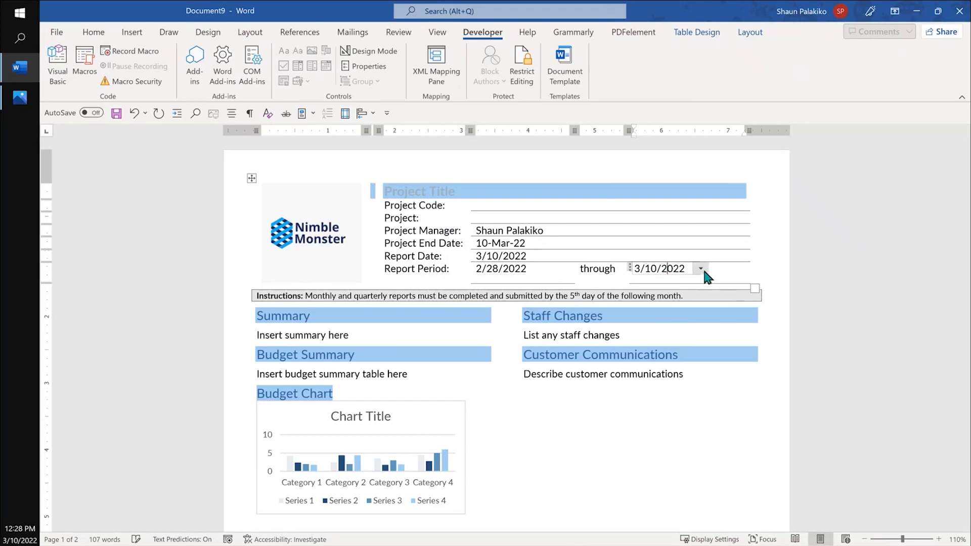
click(701, 269)
click(689, 315)
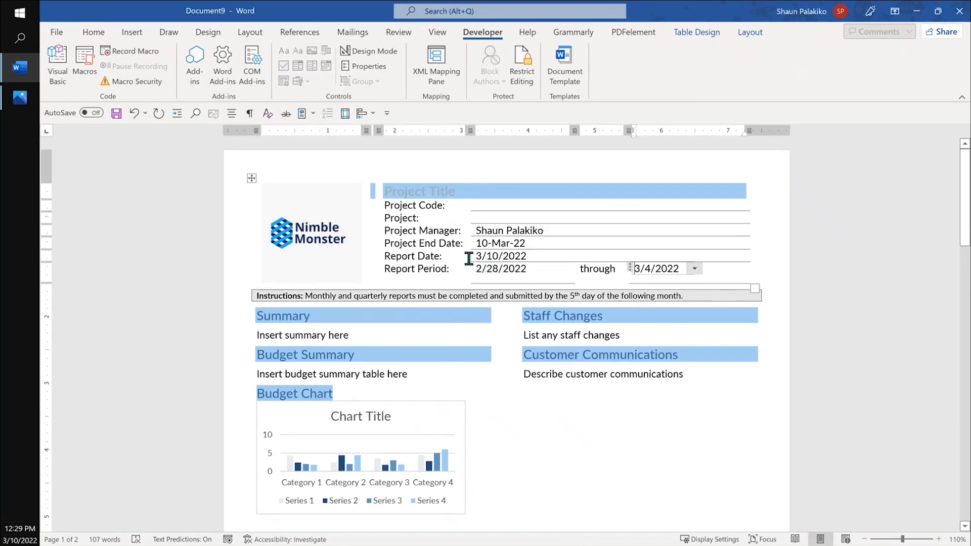
Delete the empty paragraph after the New Risks and Opportunities section to remove the blank second page
scroll(488, 247, down, 10)
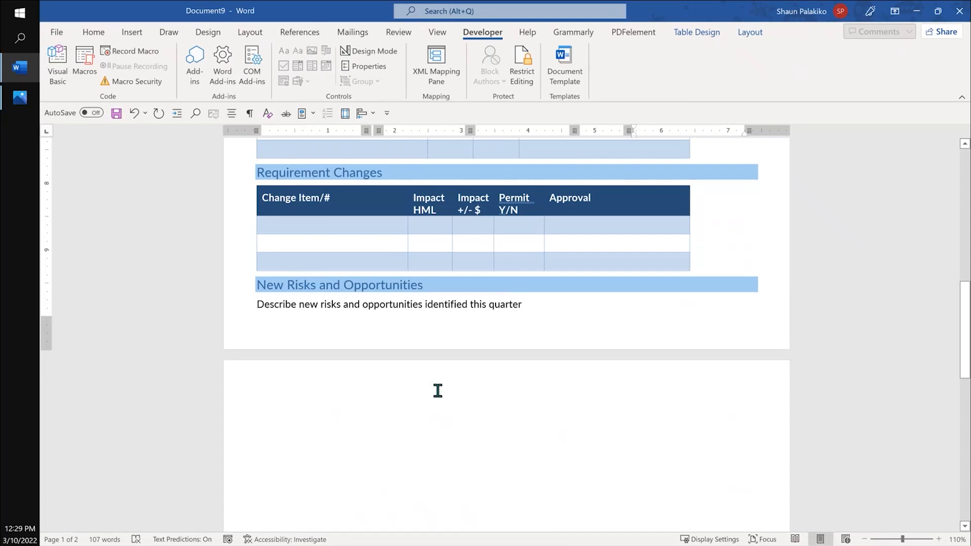
click(440, 394)
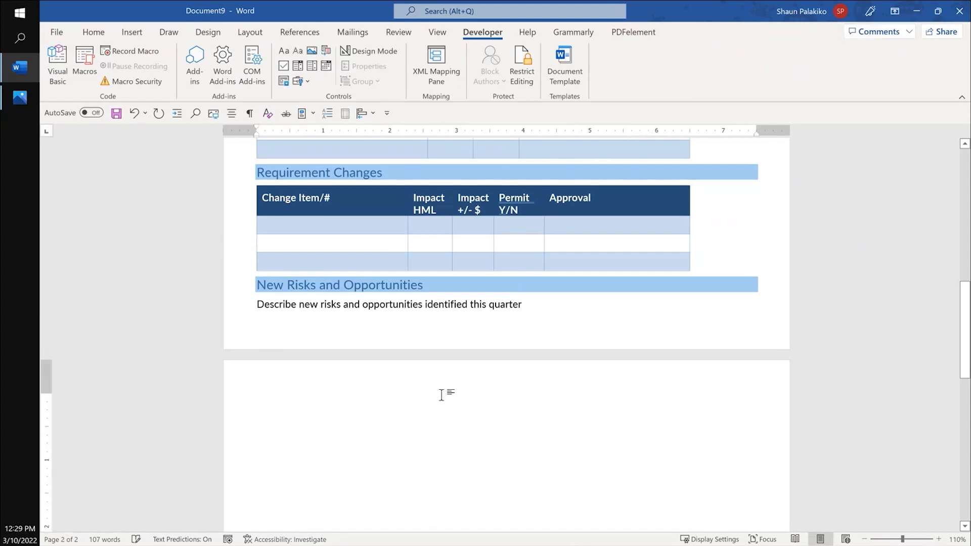
key(BackSpace)
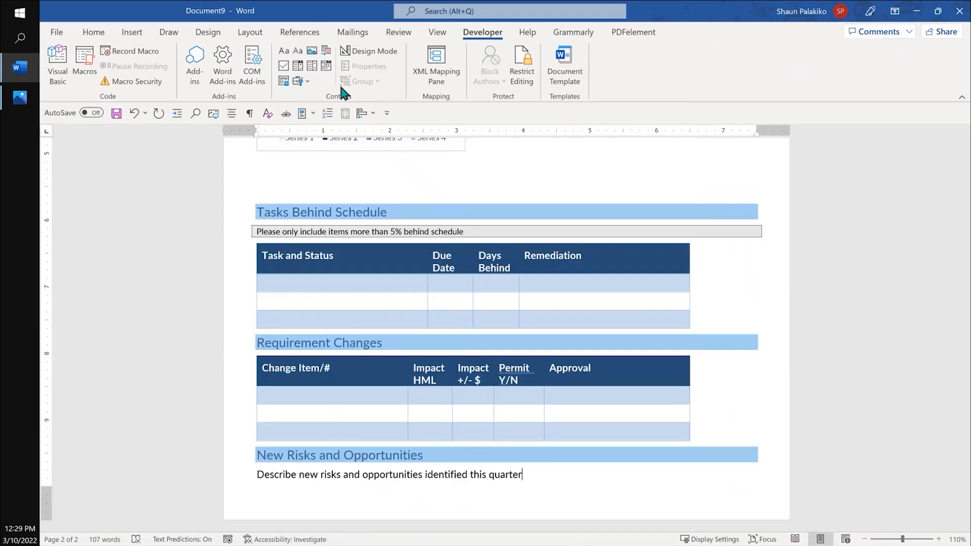
Insert the built-in Blank footer in the document
click(123, 34)
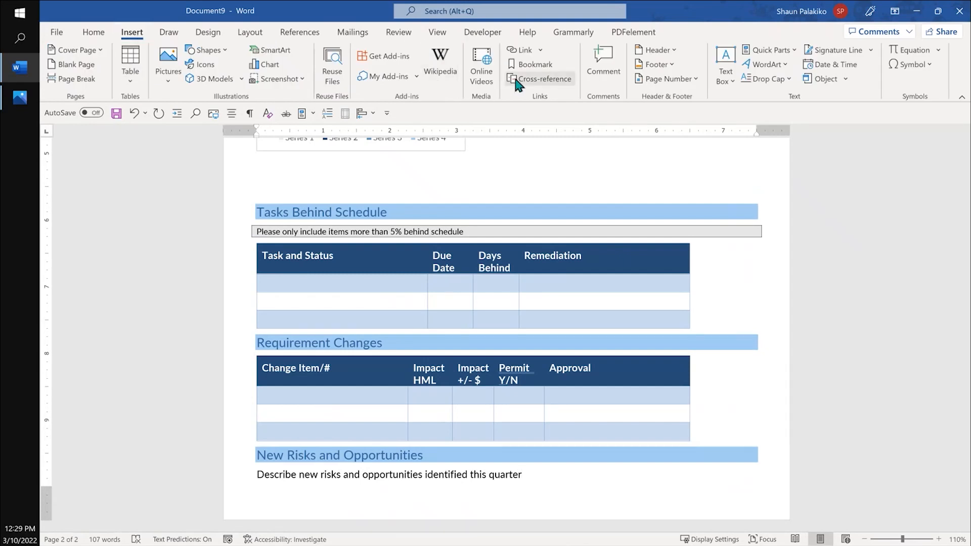
click(656, 65)
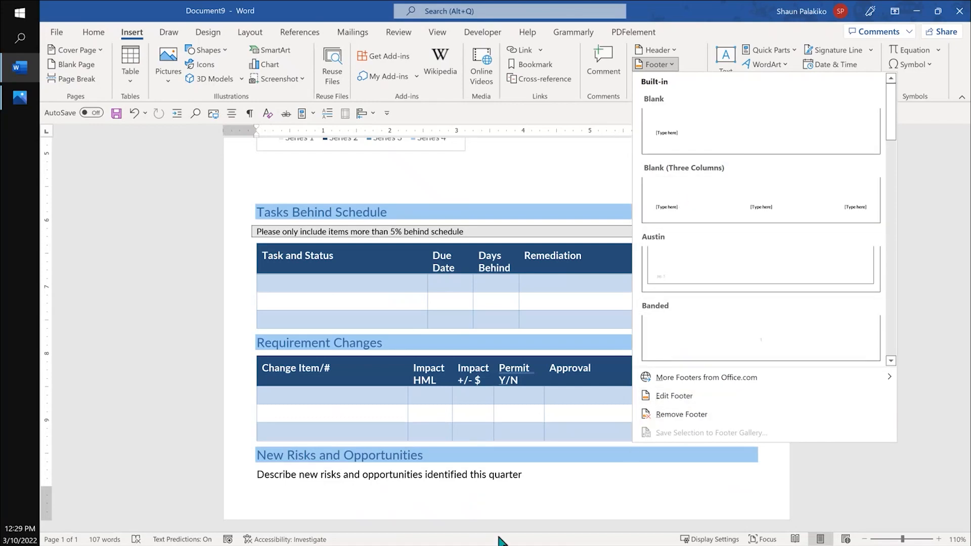
click(680, 119)
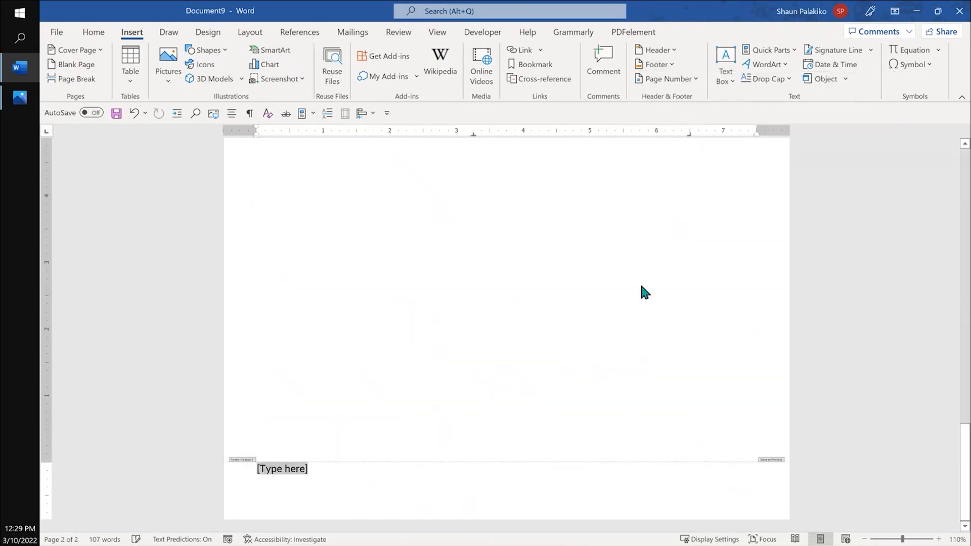
scroll(524, 399, up, 7)
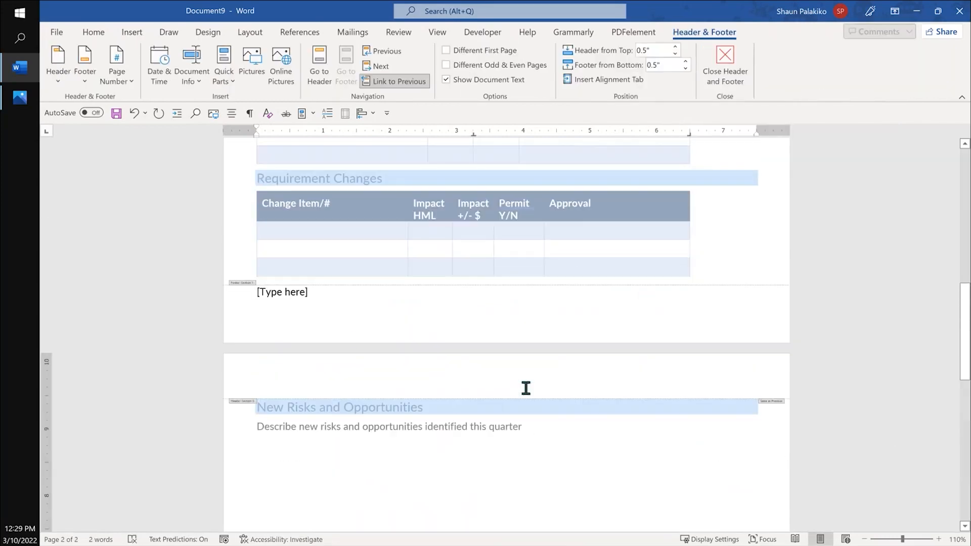
Replace the first page's footer placeholder with a NumPages field in the 1, 2, 3 format
click(304, 294)
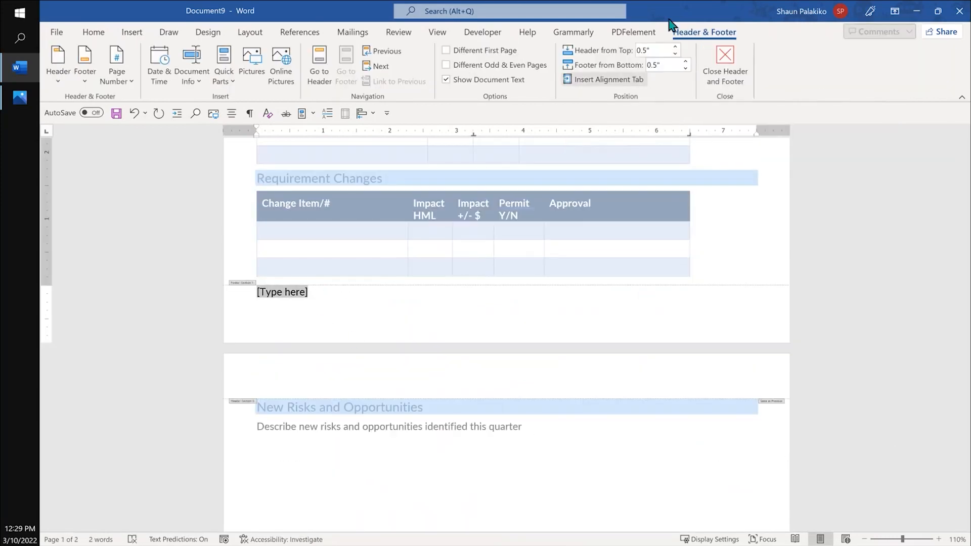
click(131, 33)
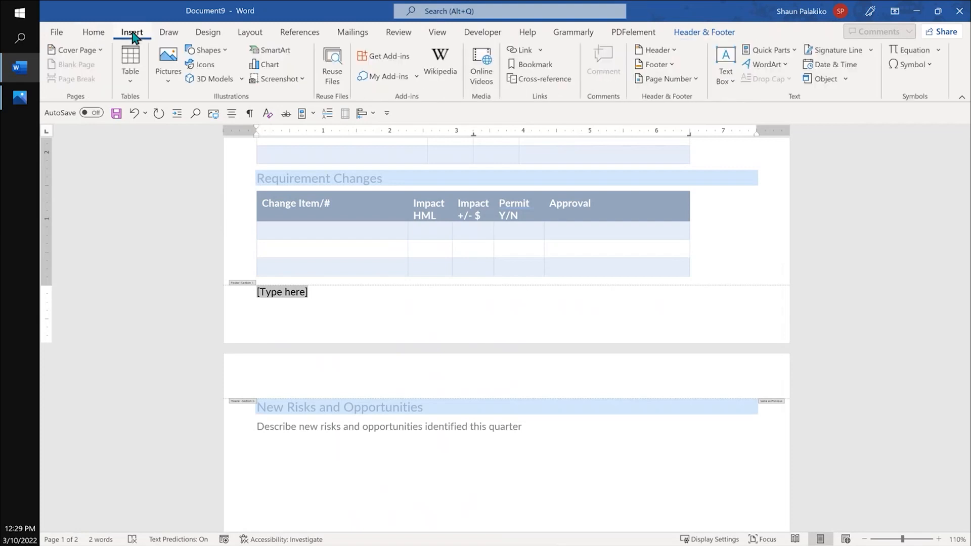
click(783, 50)
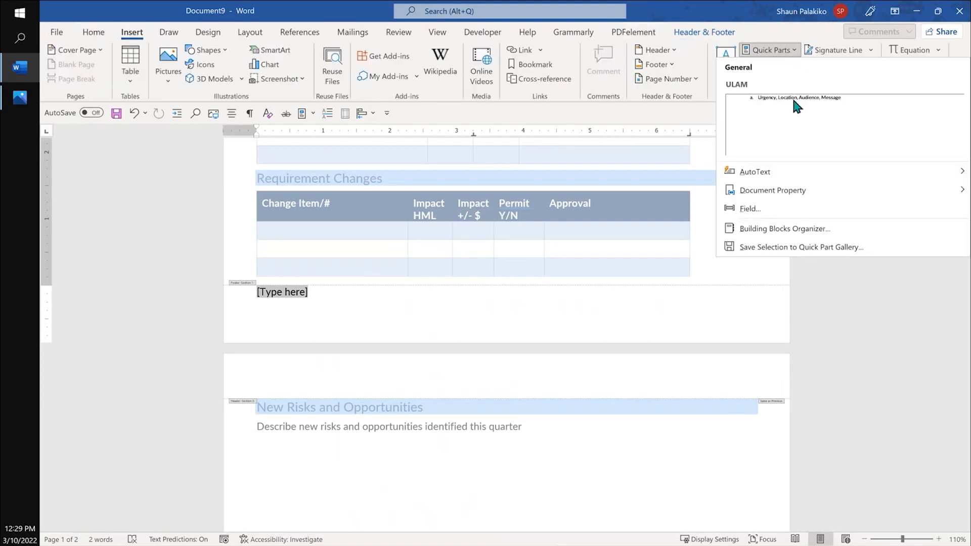
click(793, 209)
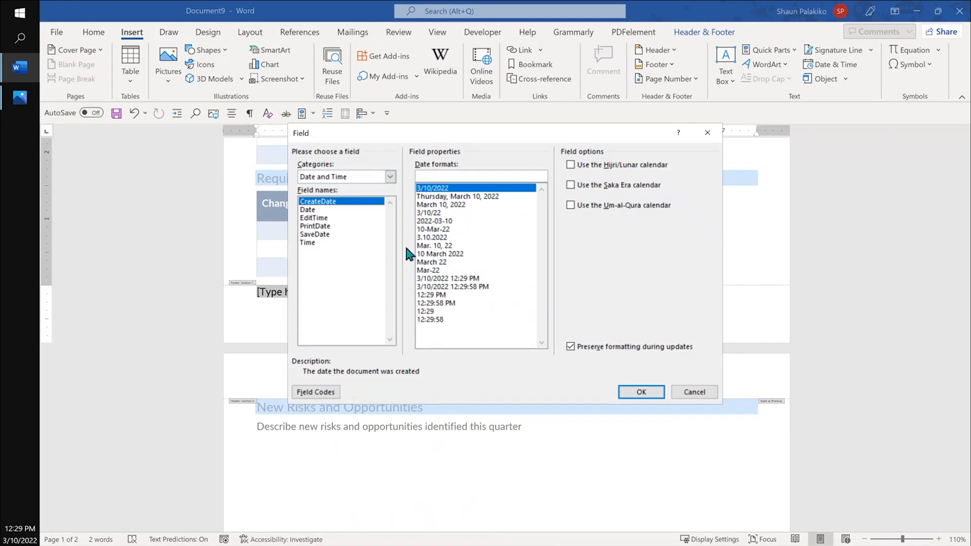
click(390, 177)
click(342, 185)
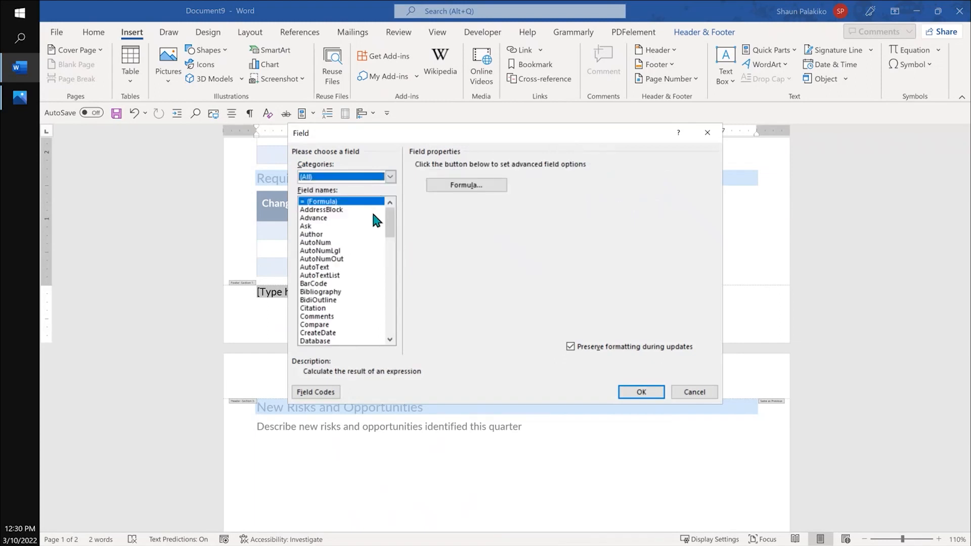
drag(387, 218, 386, 276)
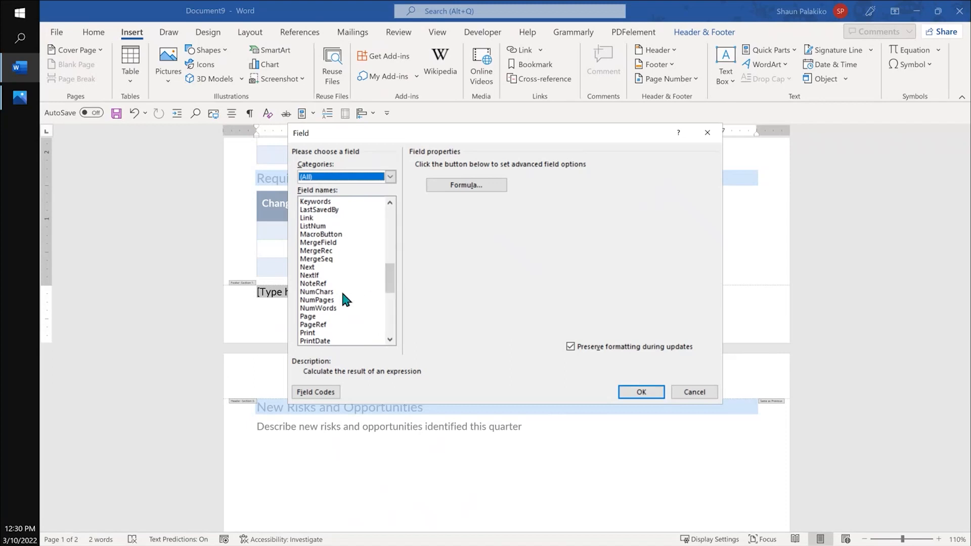
click(328, 301)
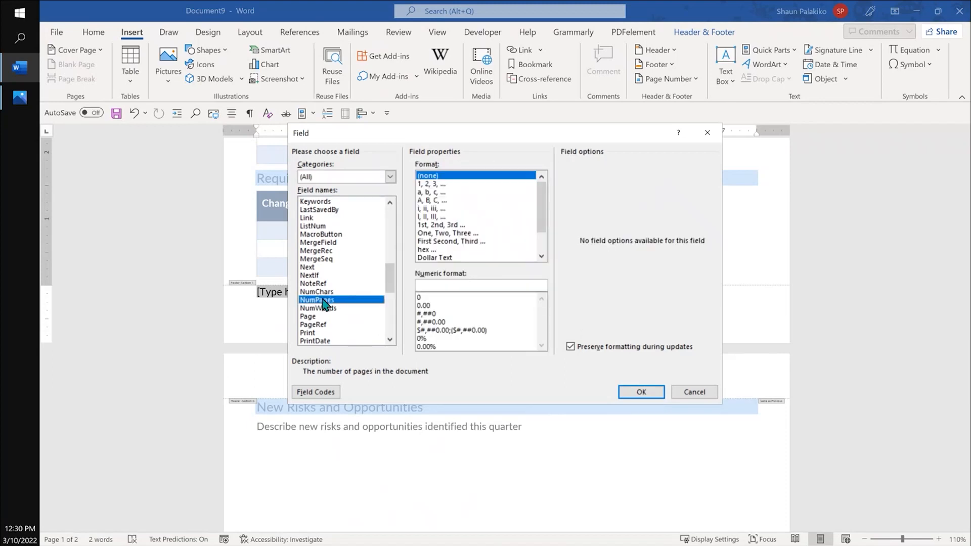
click(433, 184)
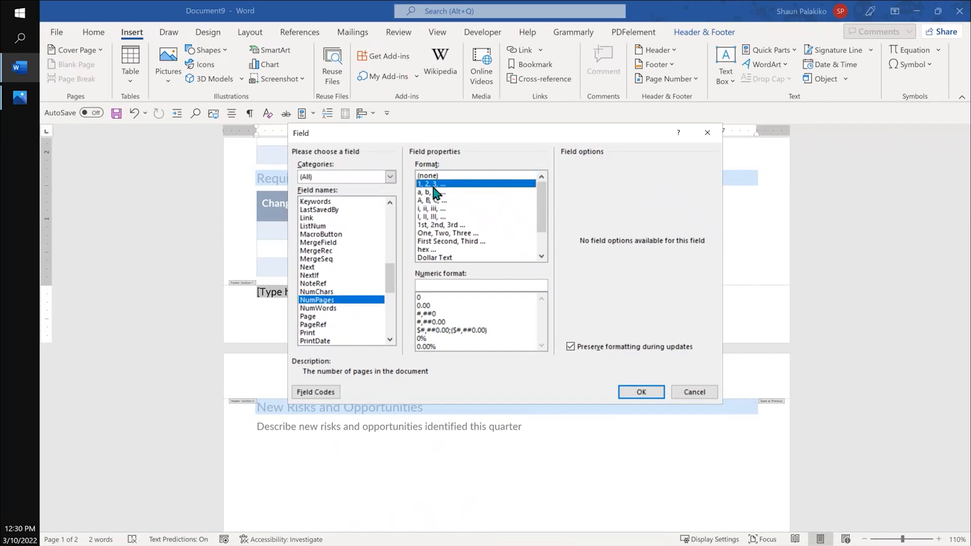
click(649, 393)
Enter "Nimble Monster |" as right-aligned italic text in the first page's header
scroll(354, 323, up, 2)
scroll(367, 324, up, 3)
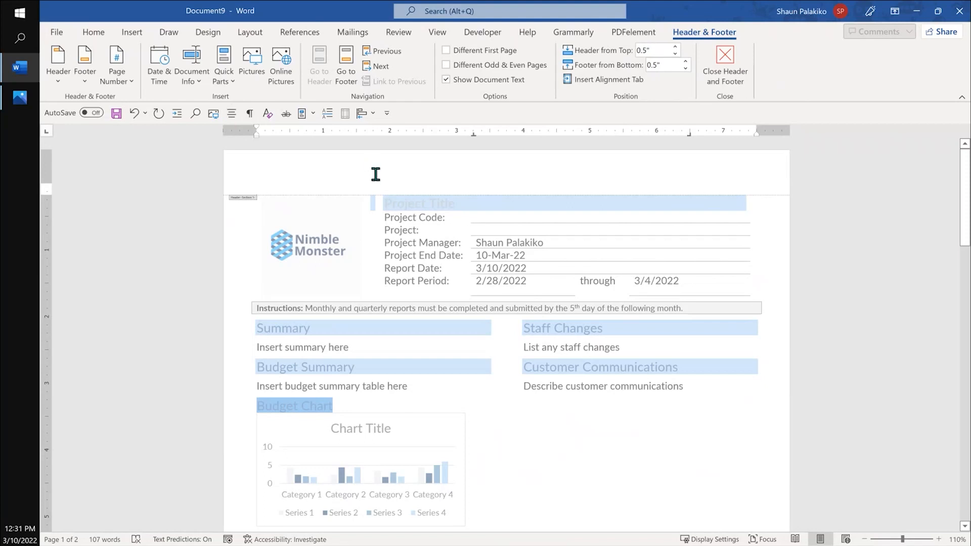
click(93, 32)
key(ctrl+r)
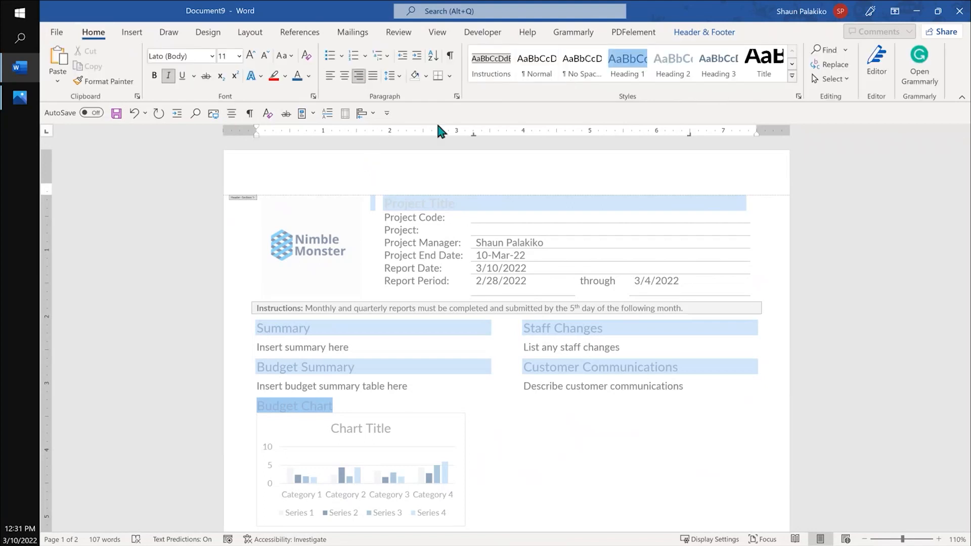
text(Nimble Monster |)
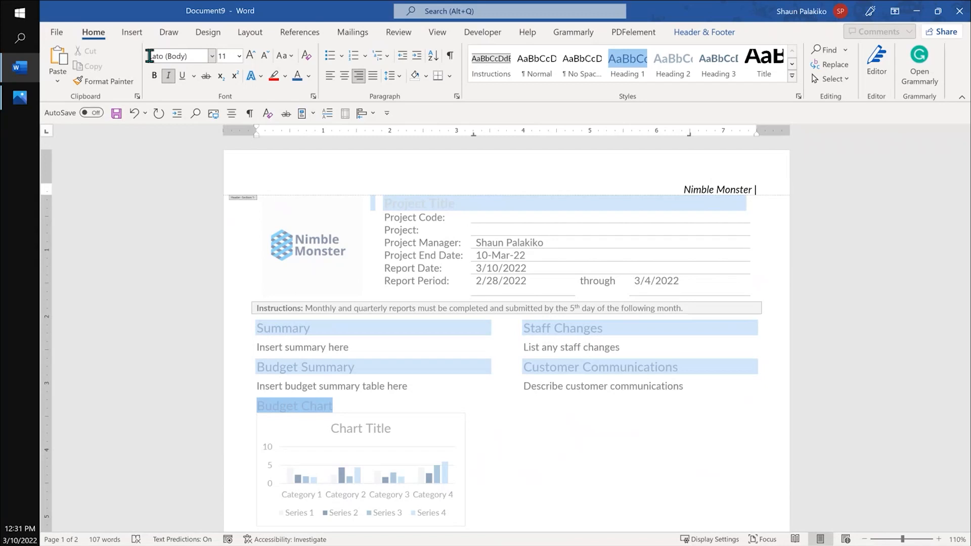
Insert a FileName document information field in Title case format after "Nimble Monster |" in the page header
click(133, 34)
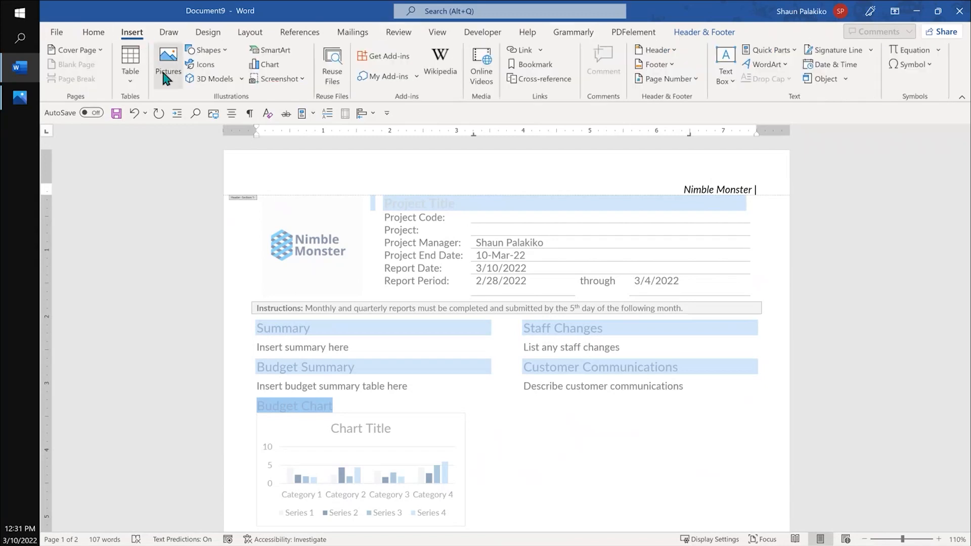
click(795, 49)
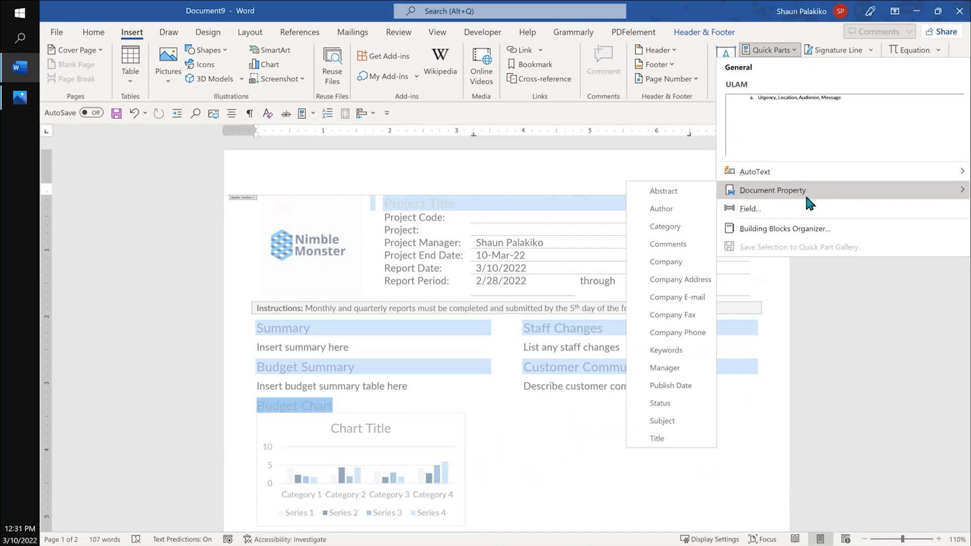
click(799, 210)
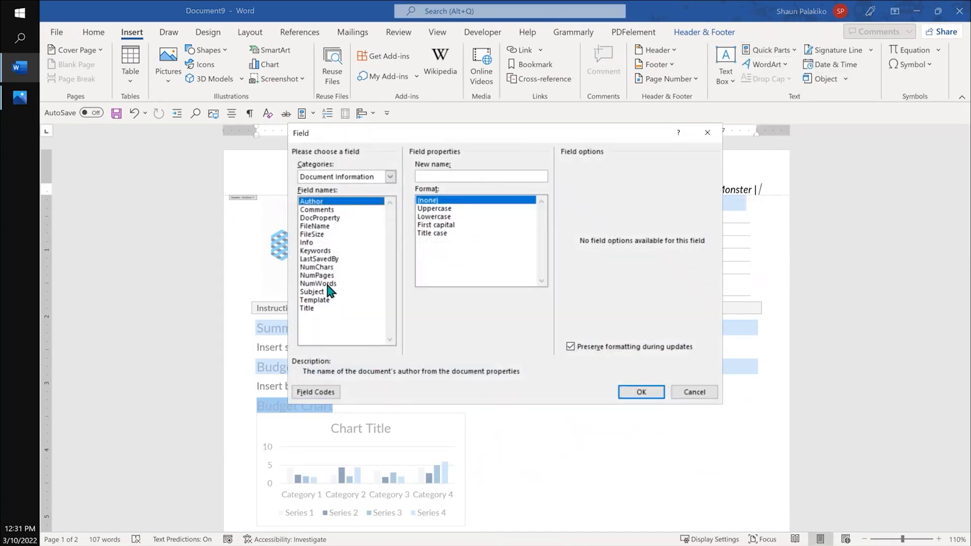
click(324, 227)
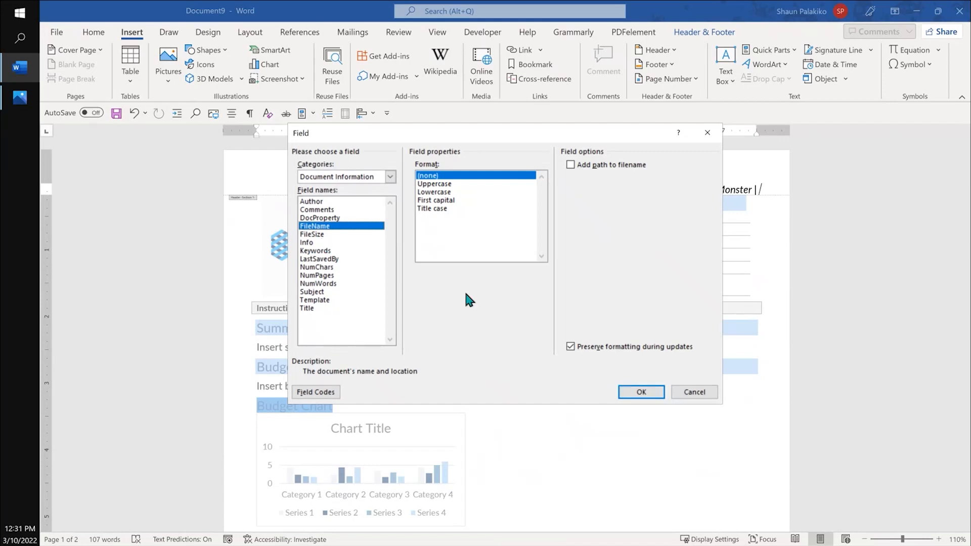
click(455, 208)
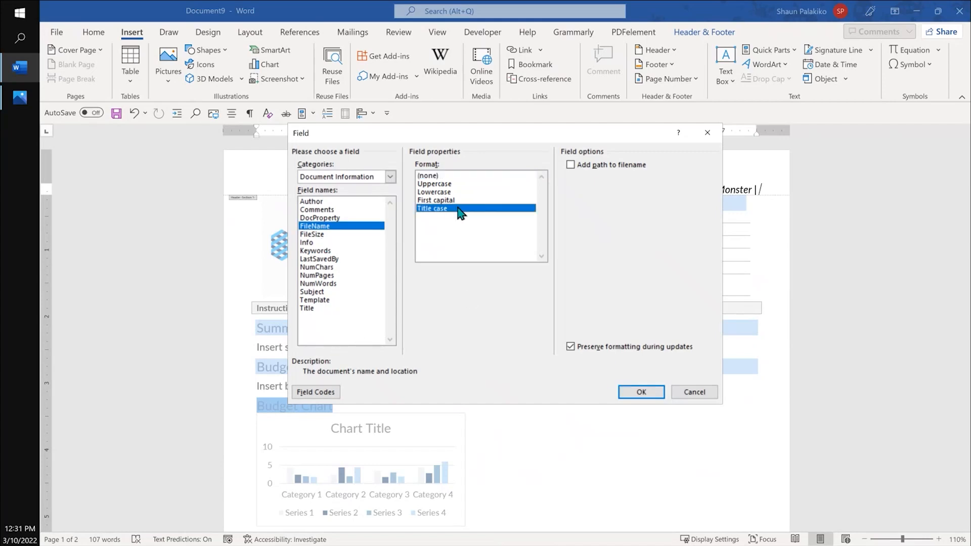
click(643, 393)
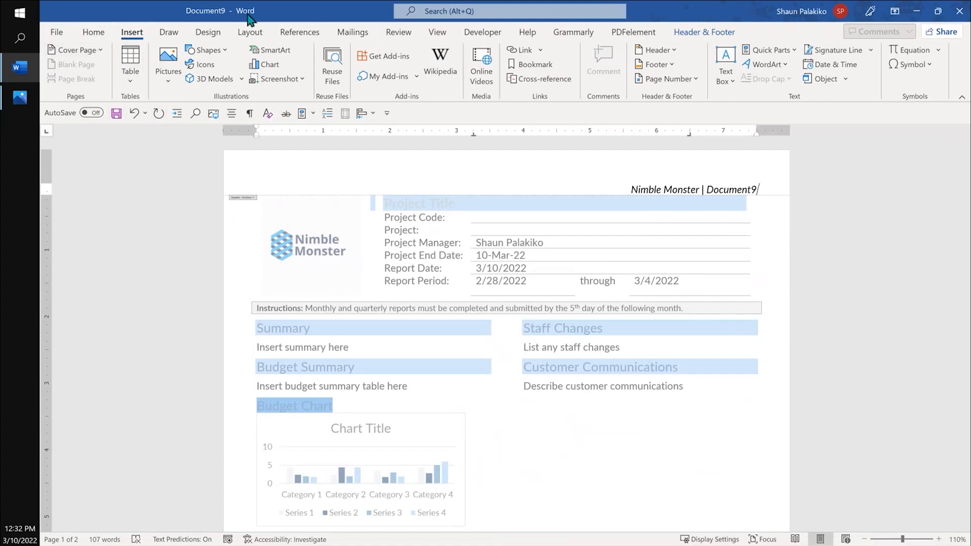
drag(248, 14, 215, 12)
click(218, 12)
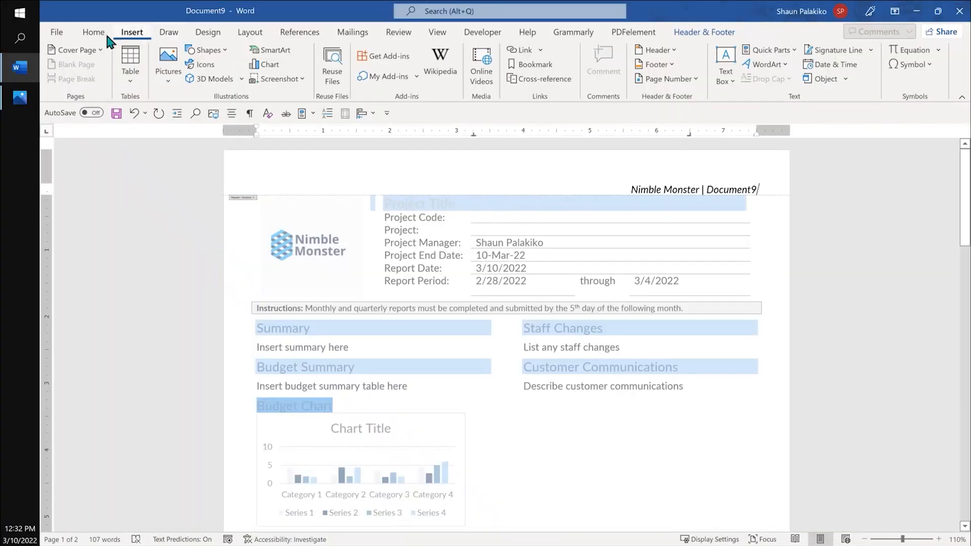
Save the document as "Project Report 2022" in the OneDrive Documents location
click(94, 33)
click(116, 114)
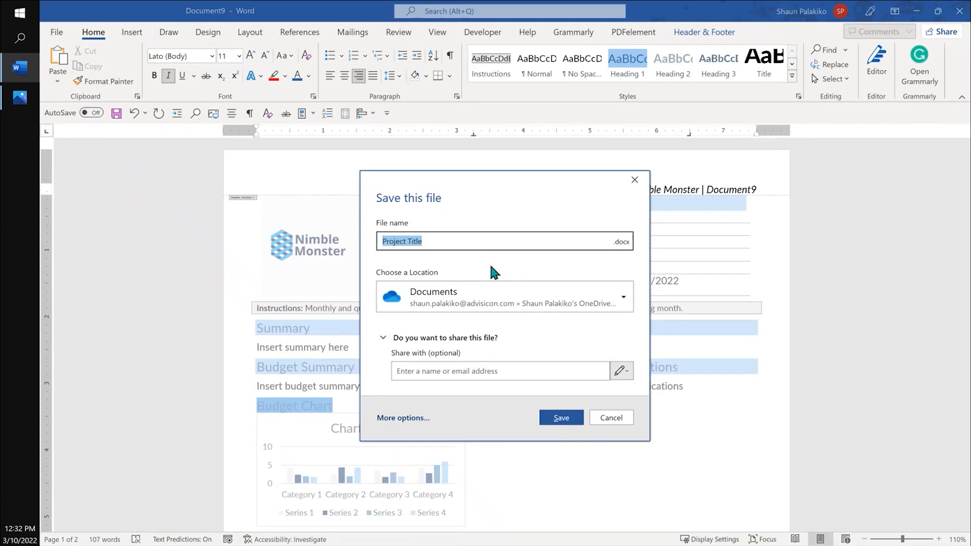
text(P)
key(BackSpace)
text(Project Report 2022)
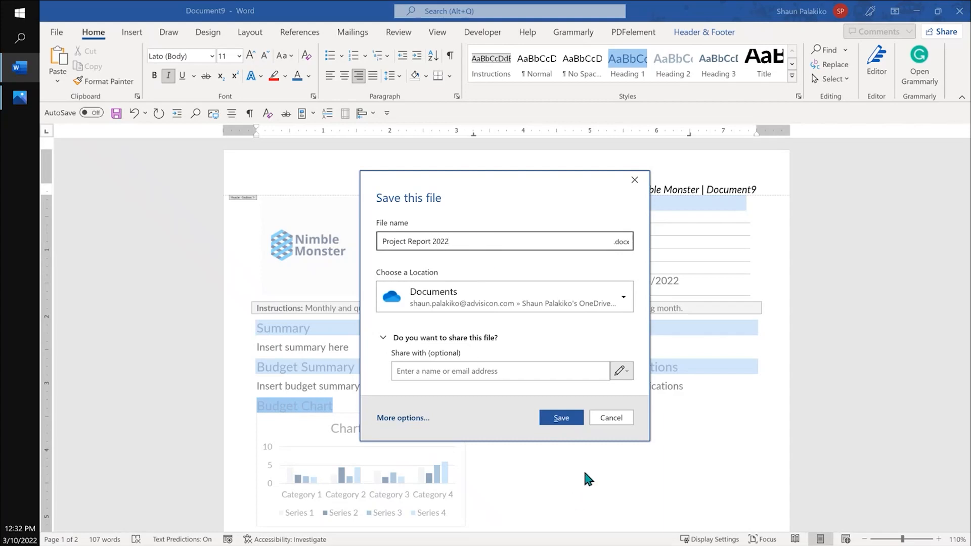
click(560, 418)
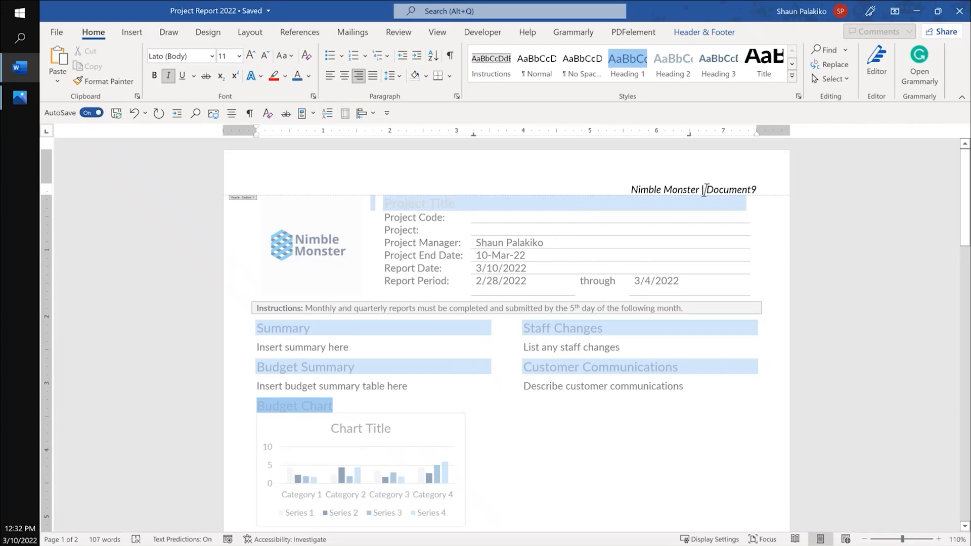
Change the file name shown in the page header to "Project Report 2022" and return to the document body
drag(707, 192, 757, 191)
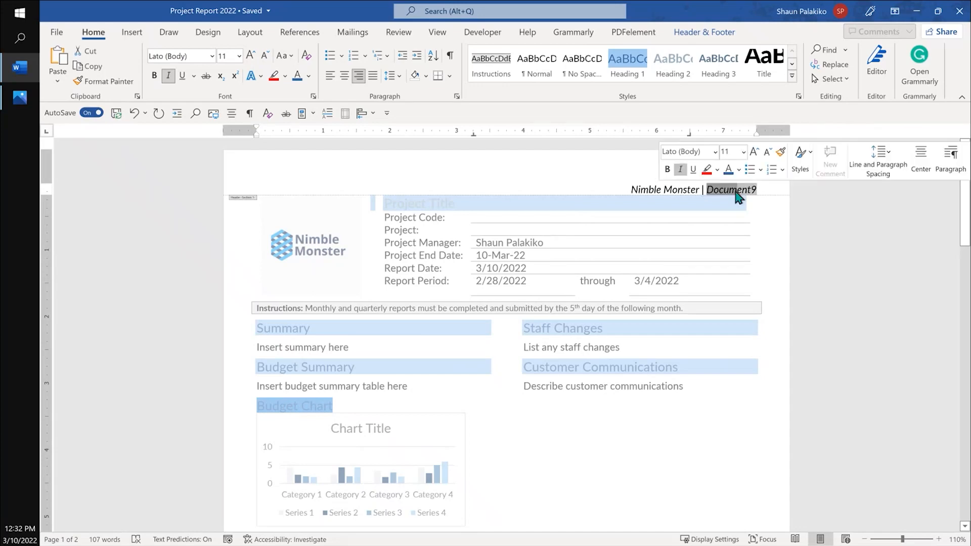
click(648, 187)
double_click(728, 184)
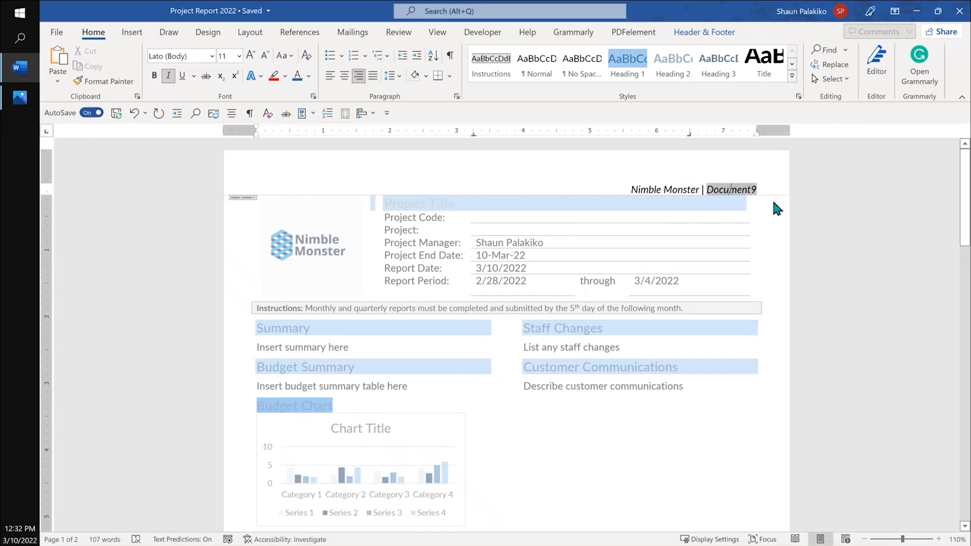
text(Project Report 2022)
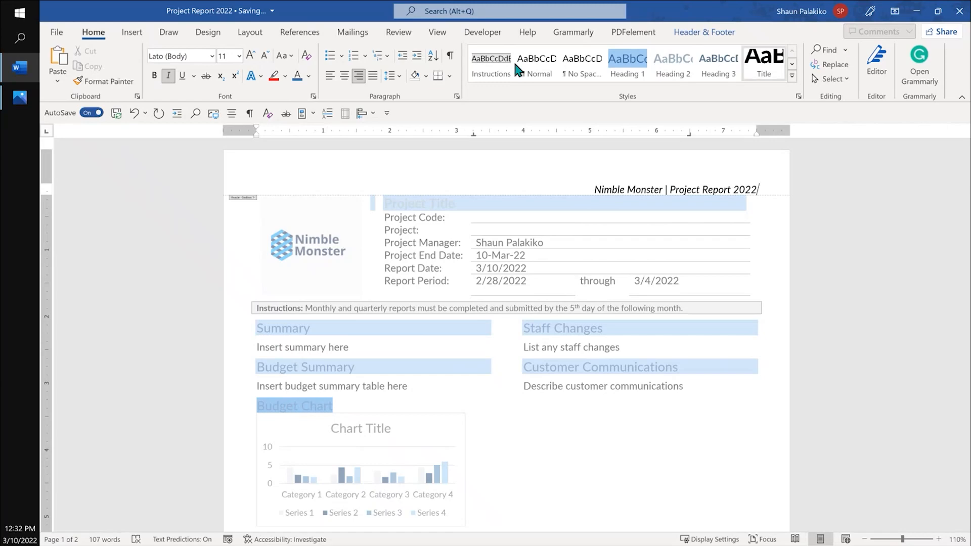
click(723, 32)
key(Escape)
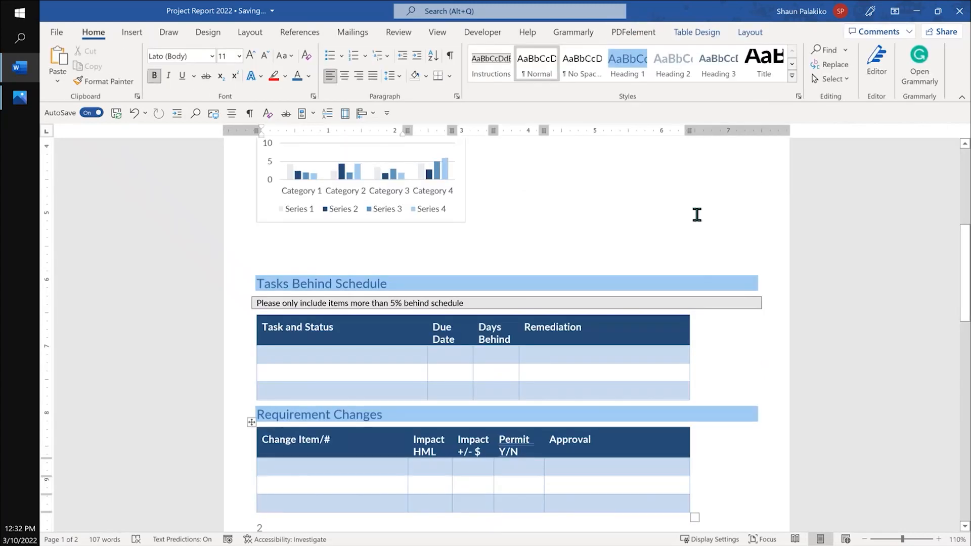
scroll(661, 249, up, 6)
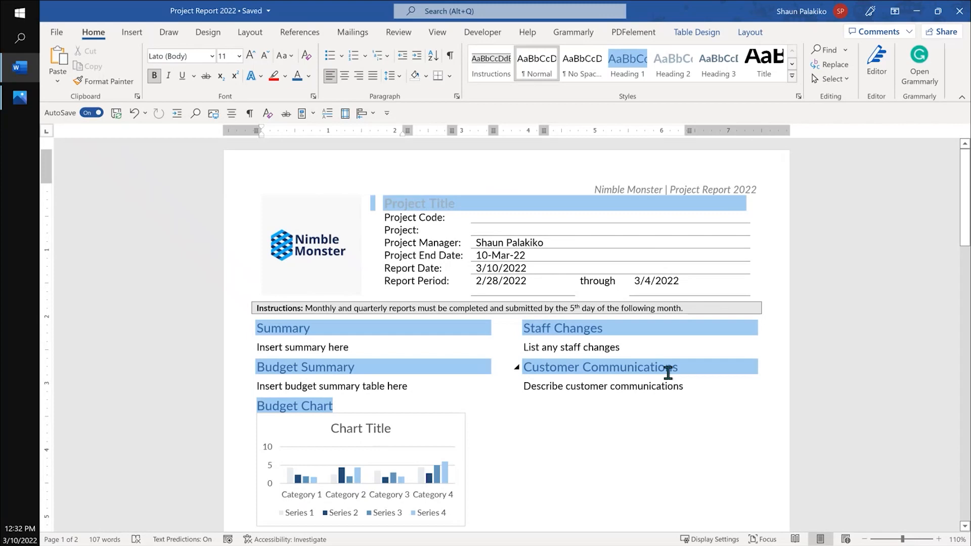
key(ctrl+a)
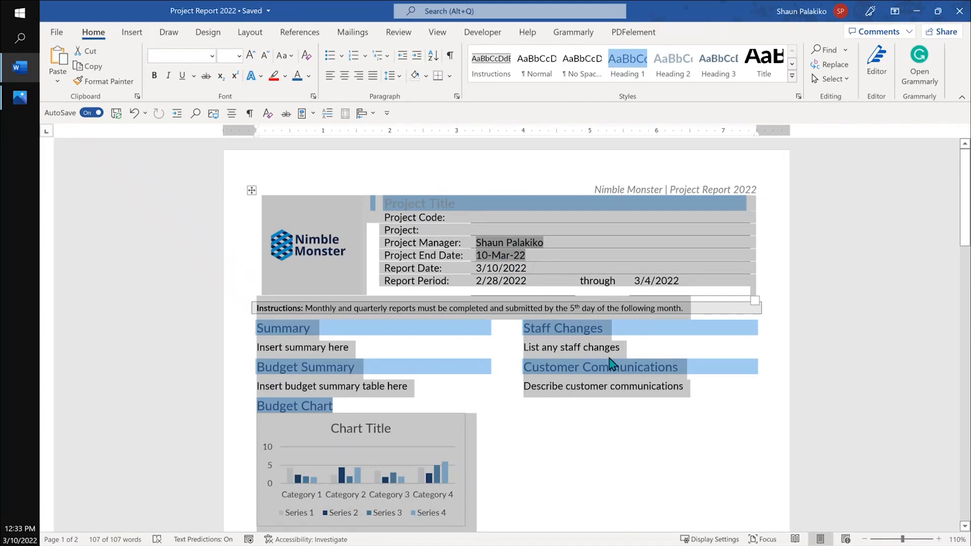
click(575, 253)
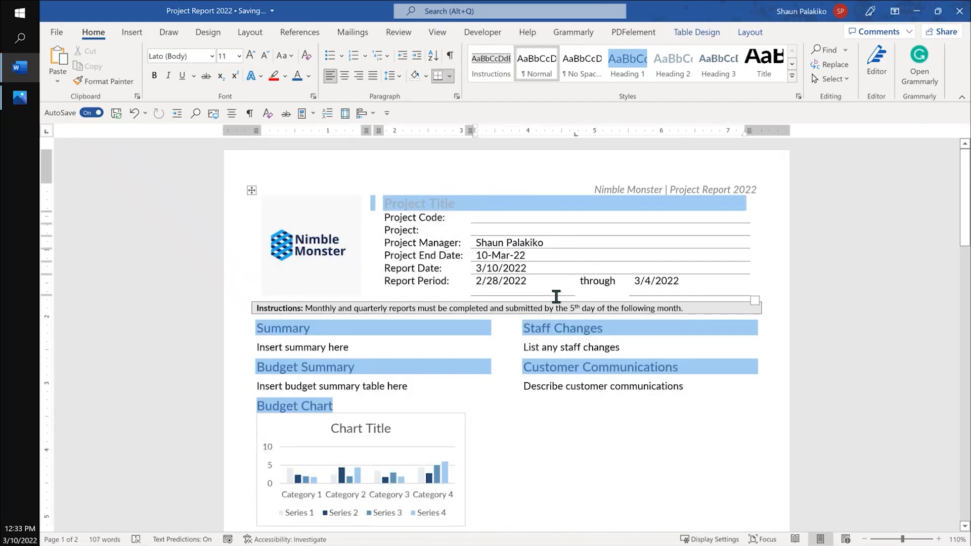
scroll(551, 293, down, 7)
scroll(553, 299, up, 8)
key(alt+n)
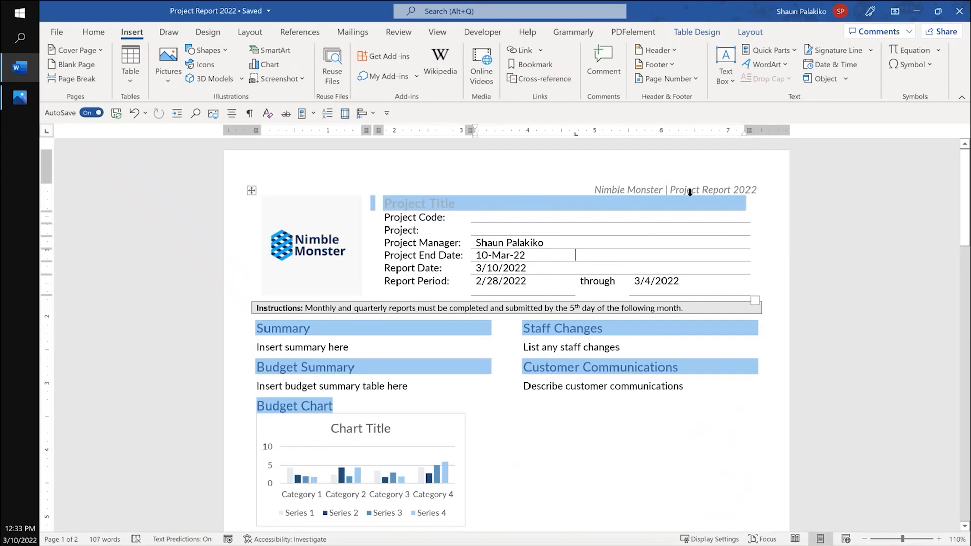
Delete one empty paragraph between the budget chart and the Tasks Behind Schedule heading
scroll(571, 329, down, 3)
scroll(604, 349, down, 5)
click(392, 279)
key(Delete)
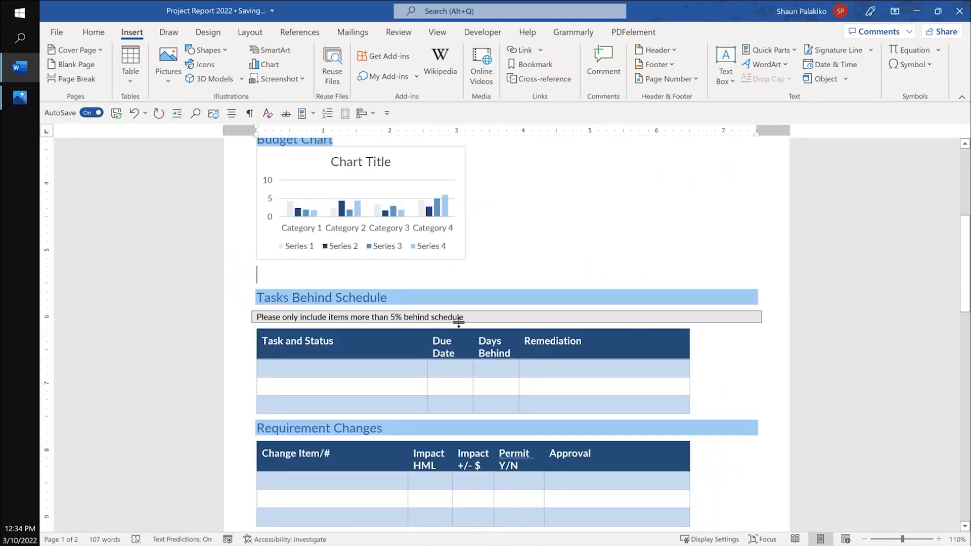
Add a new empty row at the end of the Tasks Behind Schedule table
scroll(458, 320, down, 3)
click(723, 306)
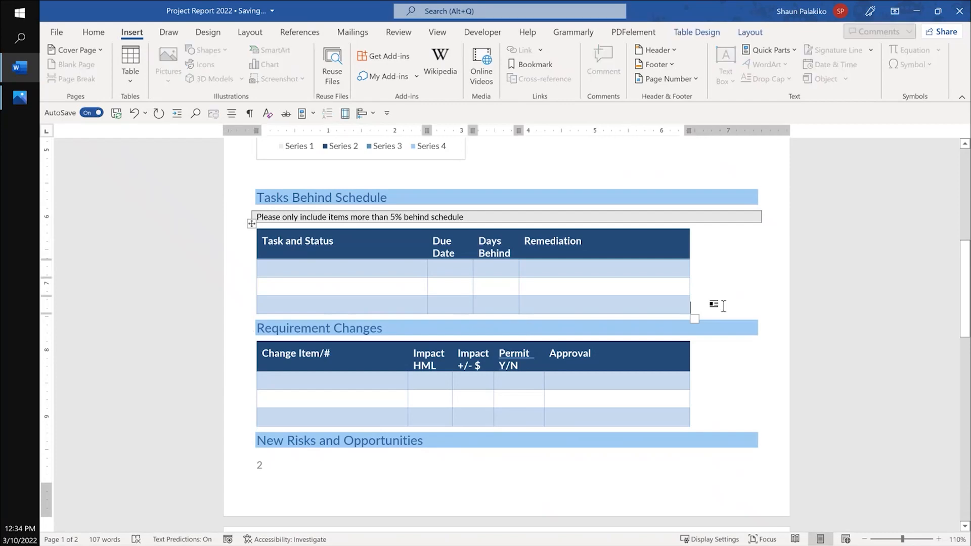
key(Return)
scroll(560, 376, down, 1)
scroll(559, 375, up, 4)
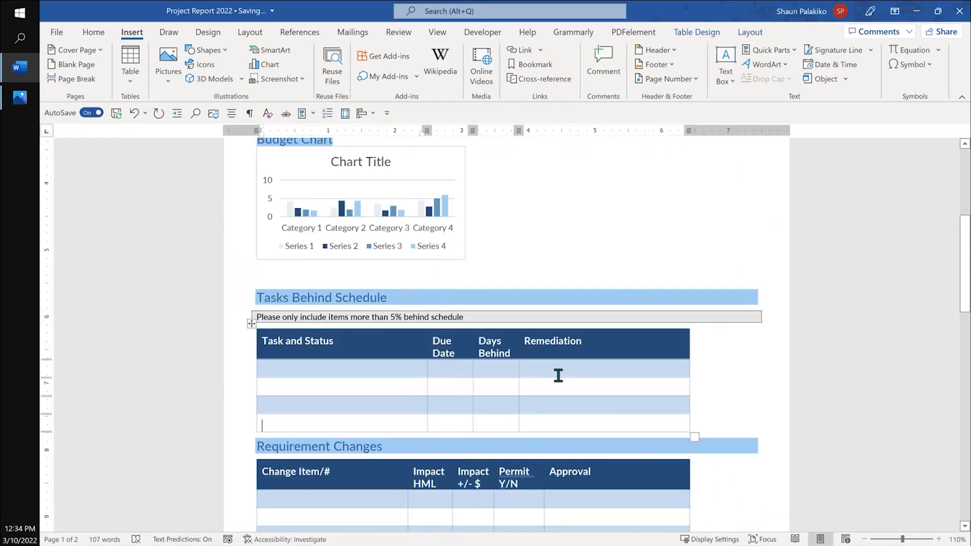
Shrink the budget chart from its corner to pull the following sections up the page
scroll(559, 375, up, 3)
click(286, 431)
click(333, 442)
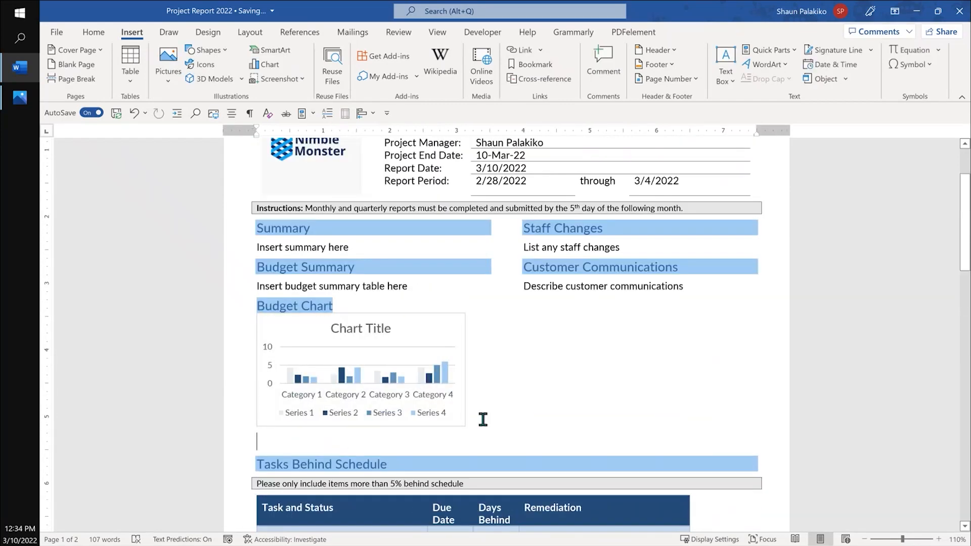
click(465, 426)
drag(465, 427, 438, 404)
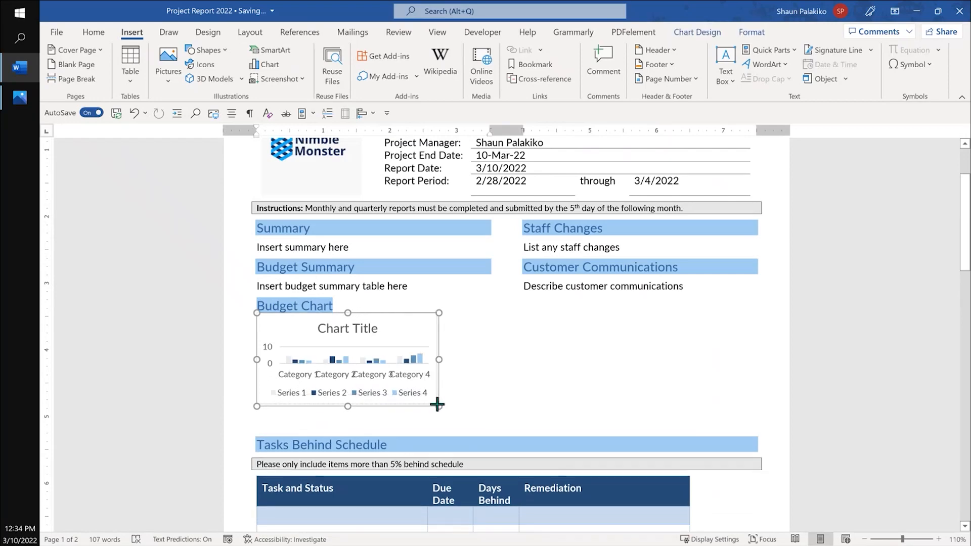
scroll(505, 431, down, 10)
scroll(445, 421, up, 3)
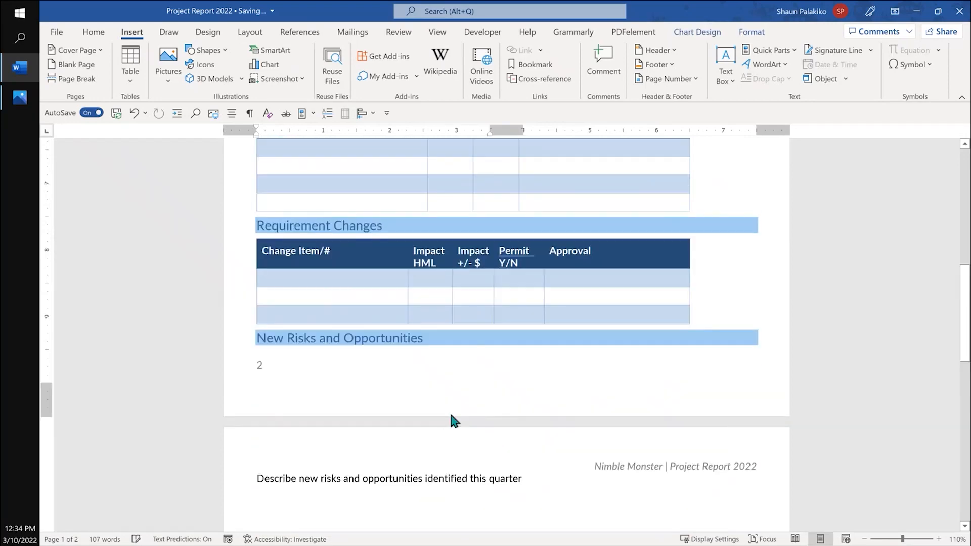
Try to remove the blank line below the budget chart, and undo the last change
scroll(453, 420, up, 8)
click(364, 414)
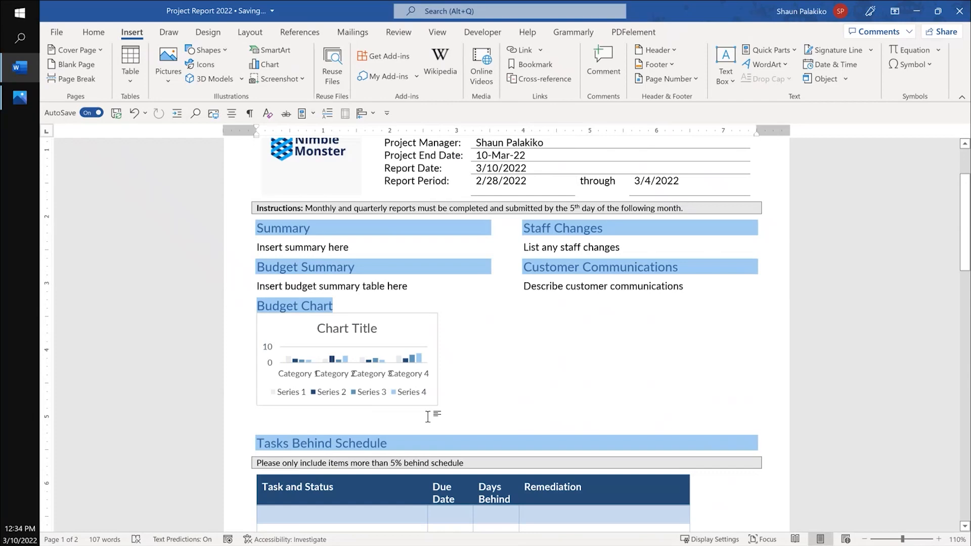
key(BackSpace)
click(373, 427)
key(BackSpace)
key(BackSpace)
click(390, 408)
drag(390, 408, 501, 400)
key(ctrl+z)
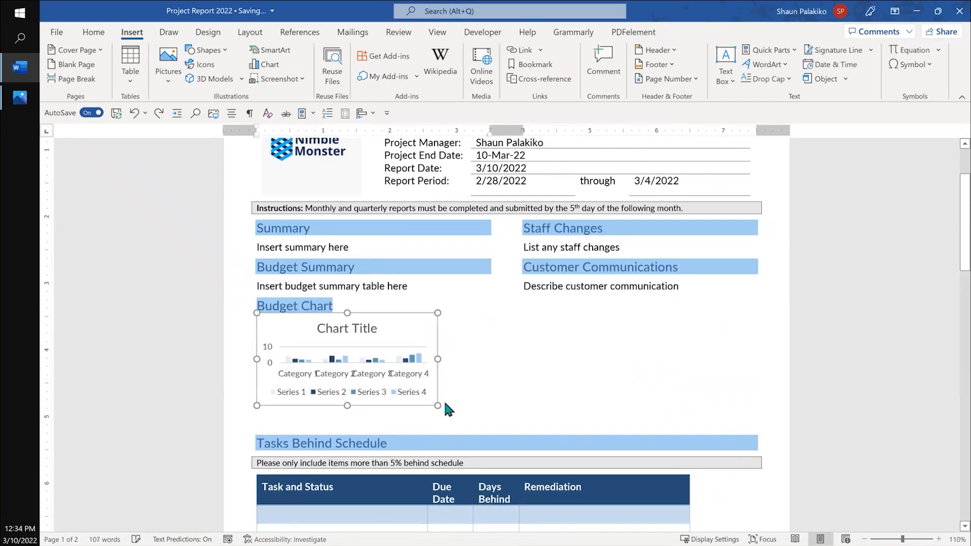
Make the budget chart shorter in height and wide enough for its category labels to stand apart
drag(438, 406, 418, 394)
drag(418, 353, 487, 352)
drag(371, 395, 381, 410)
scroll(387, 406, down, 5)
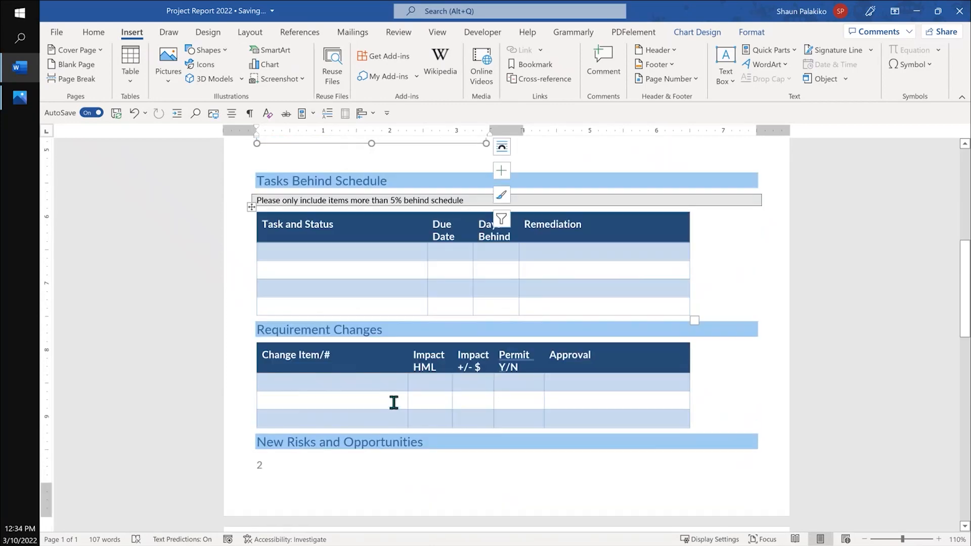
scroll(393, 402, up, 7)
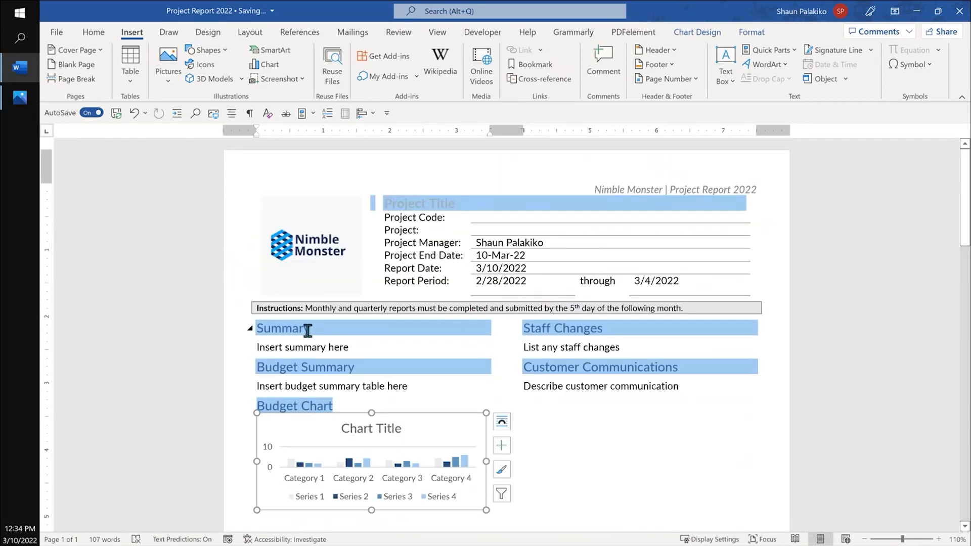
Modify the Heading 1 style to use a font size of 13
click(308, 330)
scroll(516, 73, up, 1)
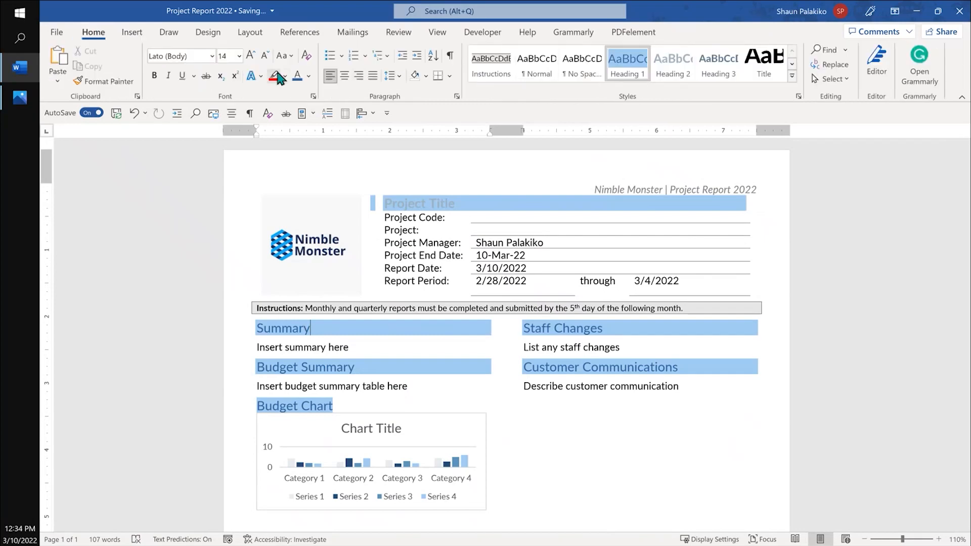
right_click(638, 71)
click(658, 94)
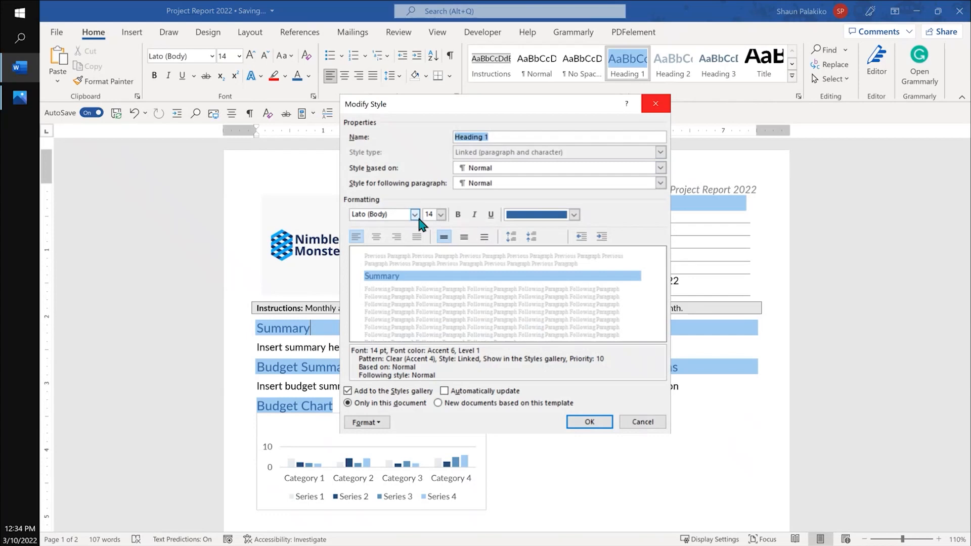
click(441, 215)
click(440, 215)
text(13)
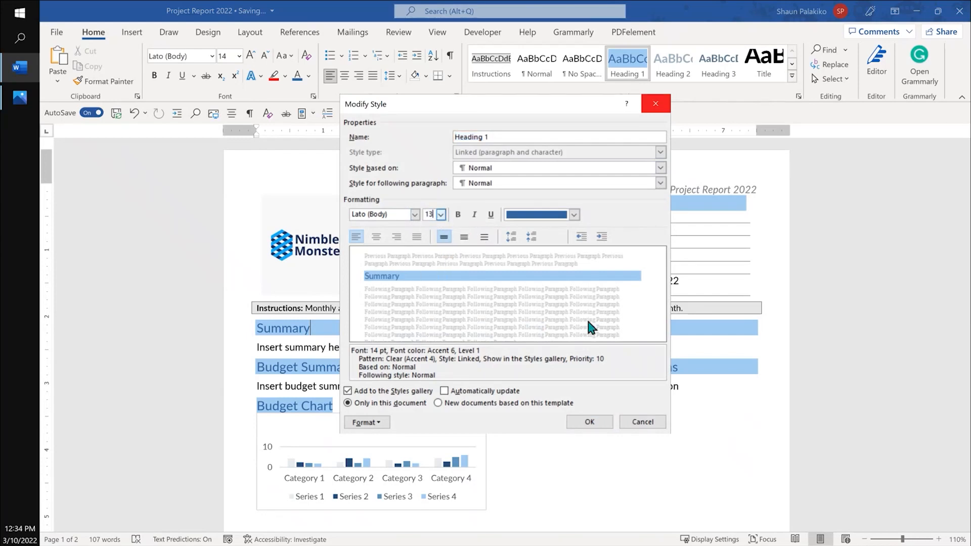
click(590, 423)
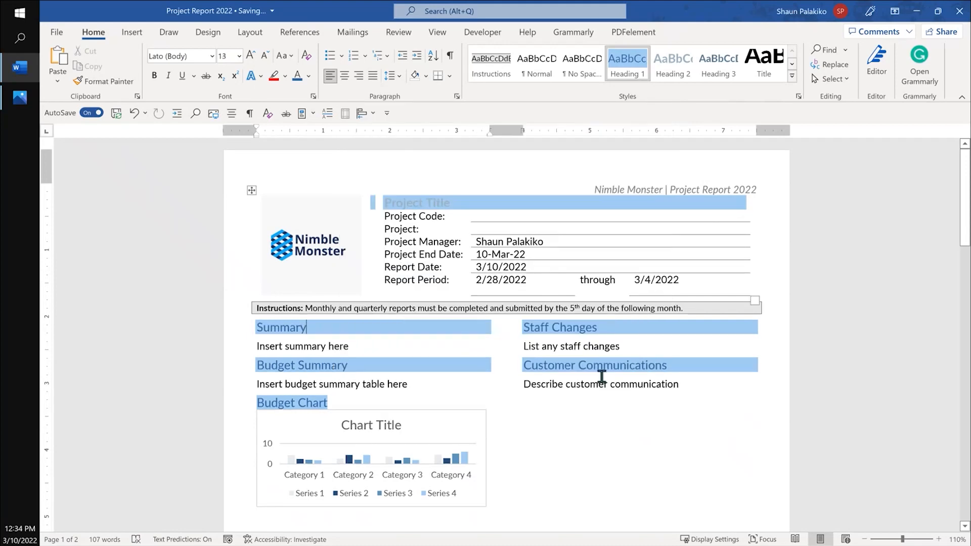
Extend the Tasks Behind Schedule table to the page's right margin and widen its Days Behind column to fit the header on one line
scroll(601, 374, down, 8)
scroll(435, 413, up, 3)
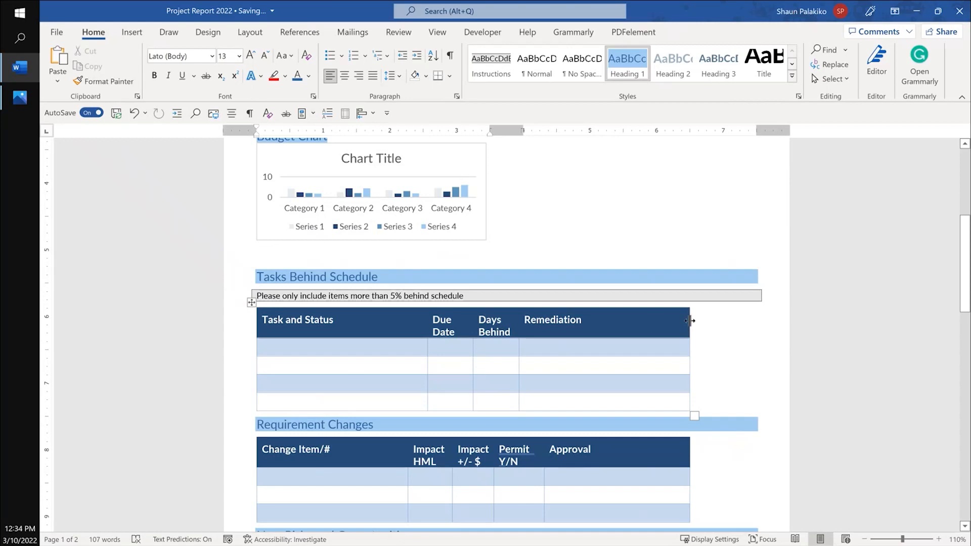
drag(690, 320, 757, 320)
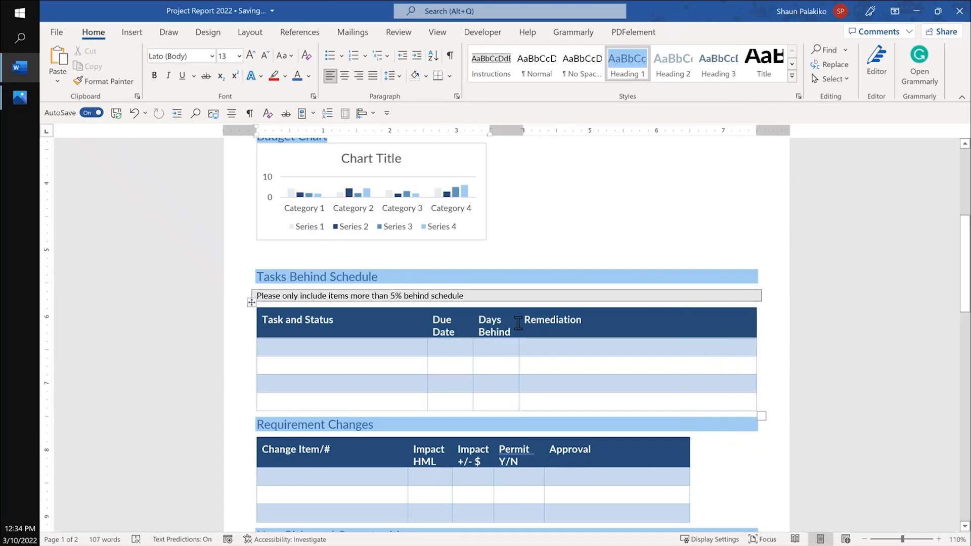
drag(519, 323, 586, 323)
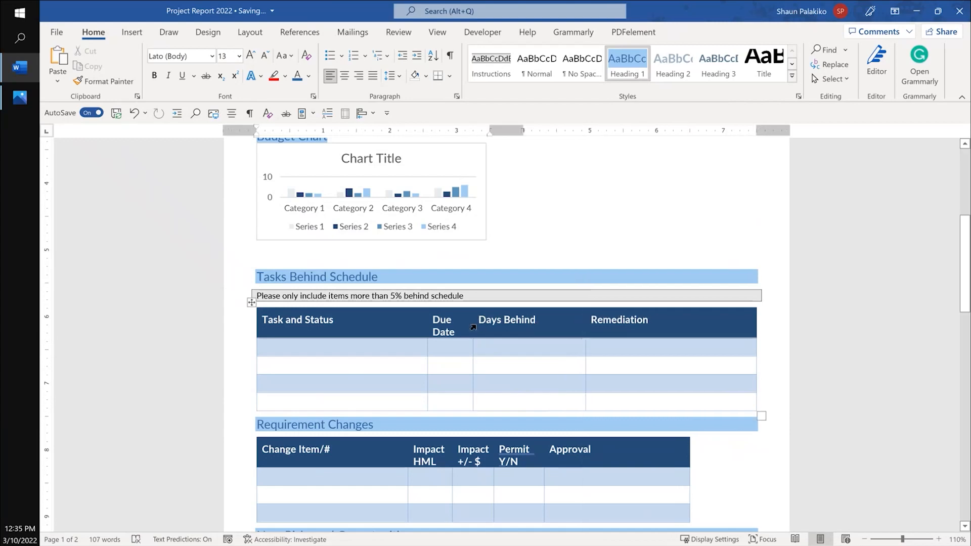
Widen the Due Date column of the Tasks Behind Schedule table so its header fits on one line
drag(472, 326, 511, 325)
Extend the Requirement Changes table to the page's right margin and widen its Permit Y/N column to fit the header on one line
scroll(689, 342, down, 2)
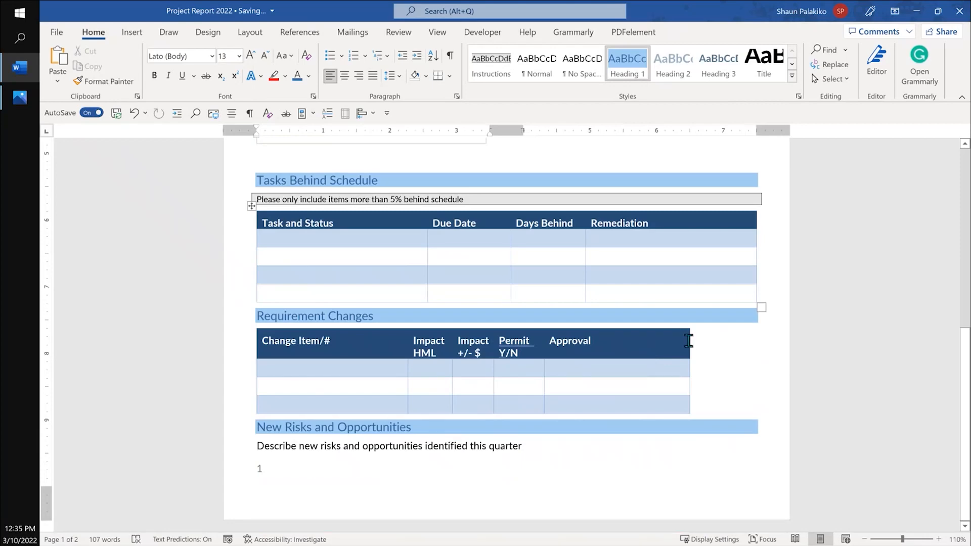
drag(690, 342, 756, 339)
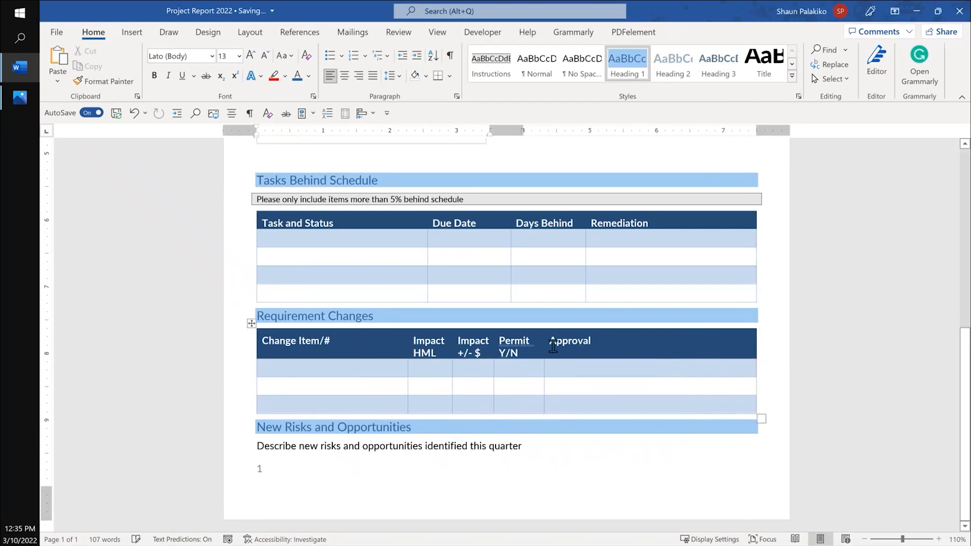
drag(544, 347, 585, 347)
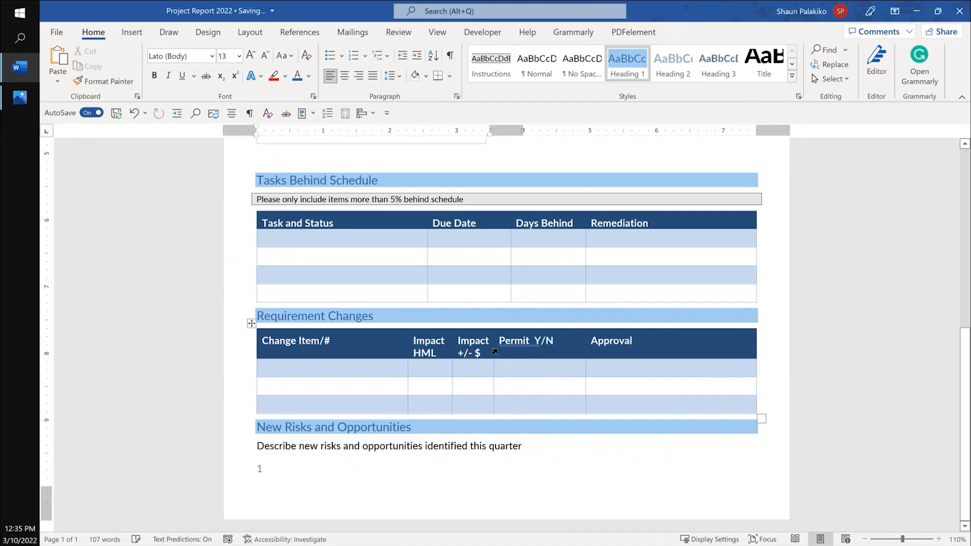
Set the preferred width of the Change Item/# column in the Requirement Changes table to 2.3 inches
click(535, 349)
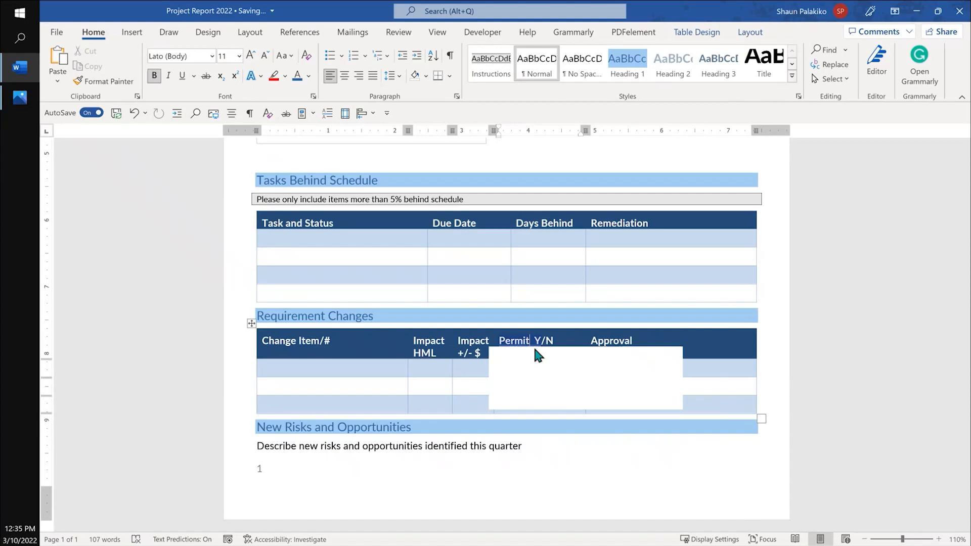
right_click(573, 335)
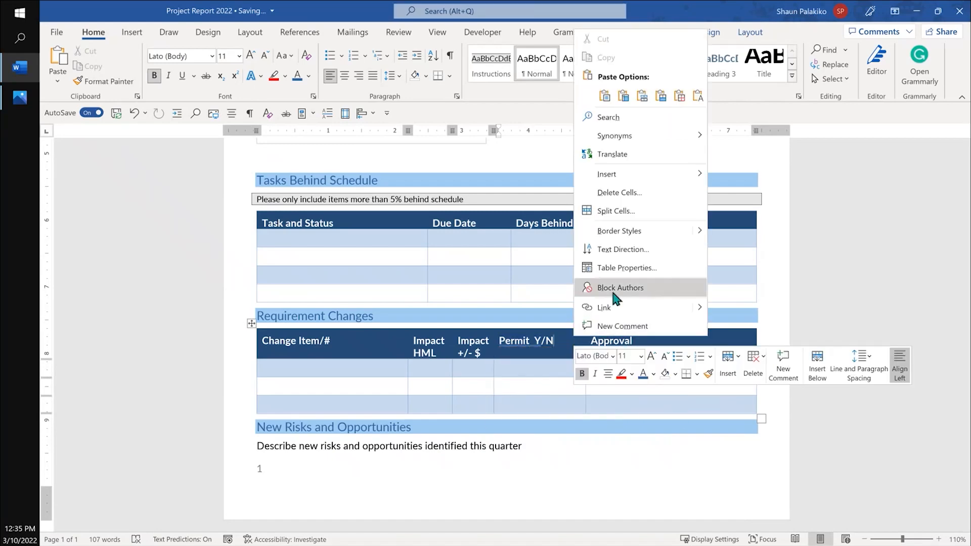
click(613, 274)
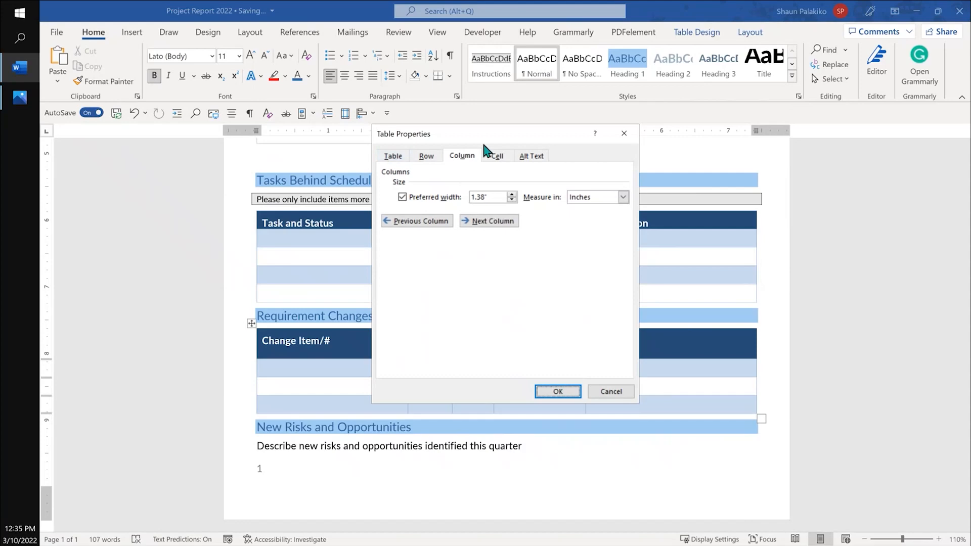
drag(494, 133, 811, 98)
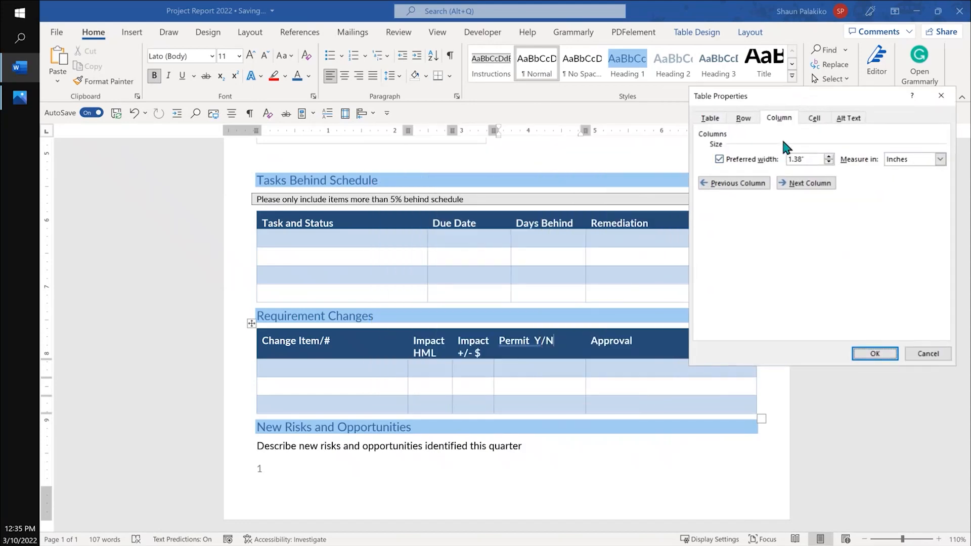
click(740, 184)
click(799, 187)
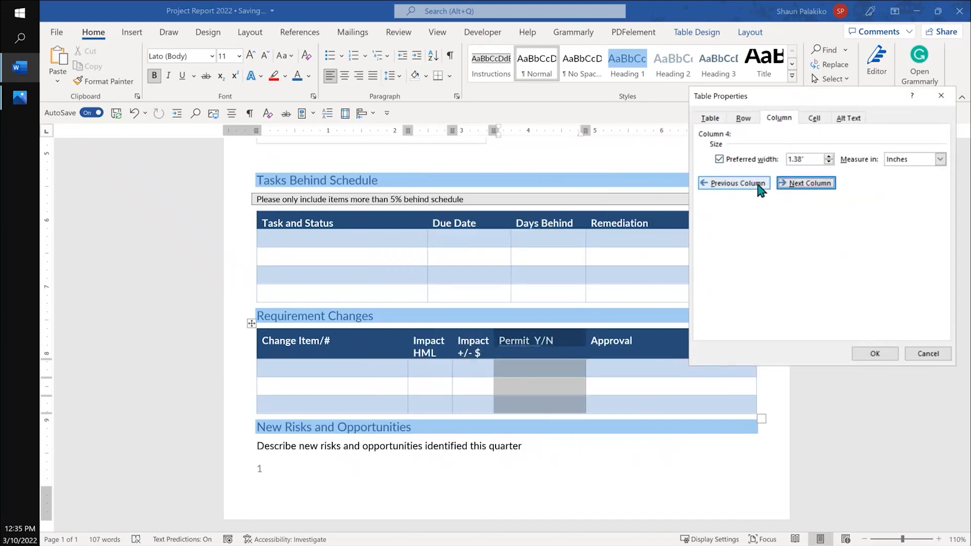
click(740, 188)
click(740, 188)
click(740, 188)
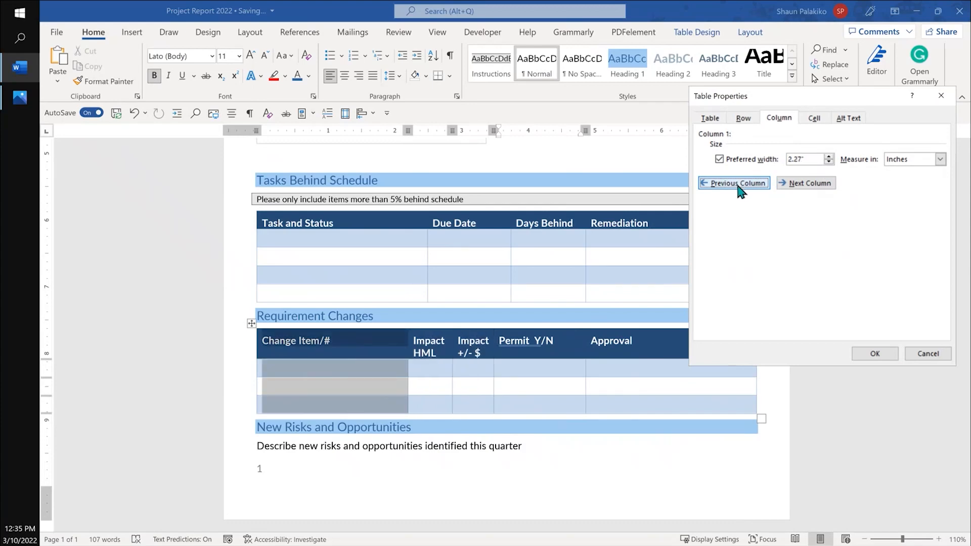
click(830, 162)
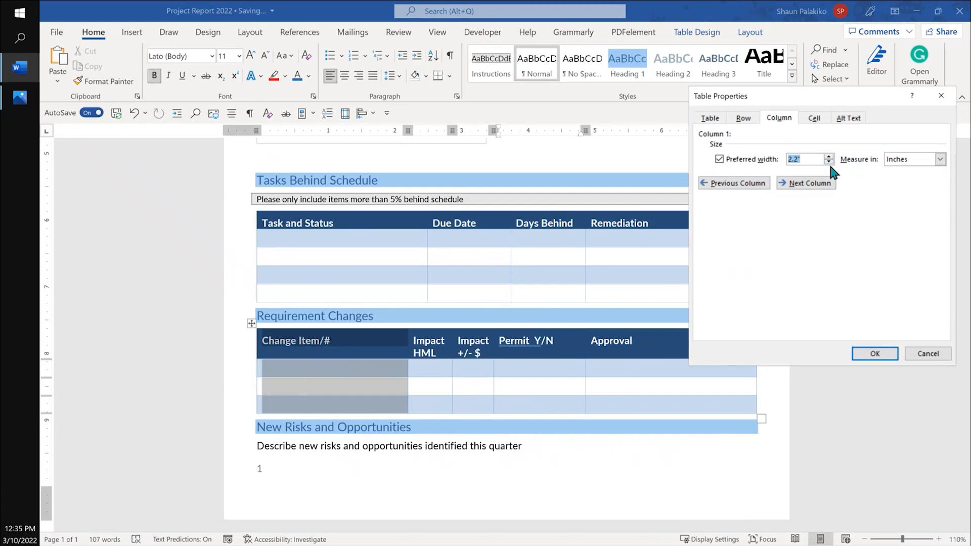
click(829, 162)
click(871, 354)
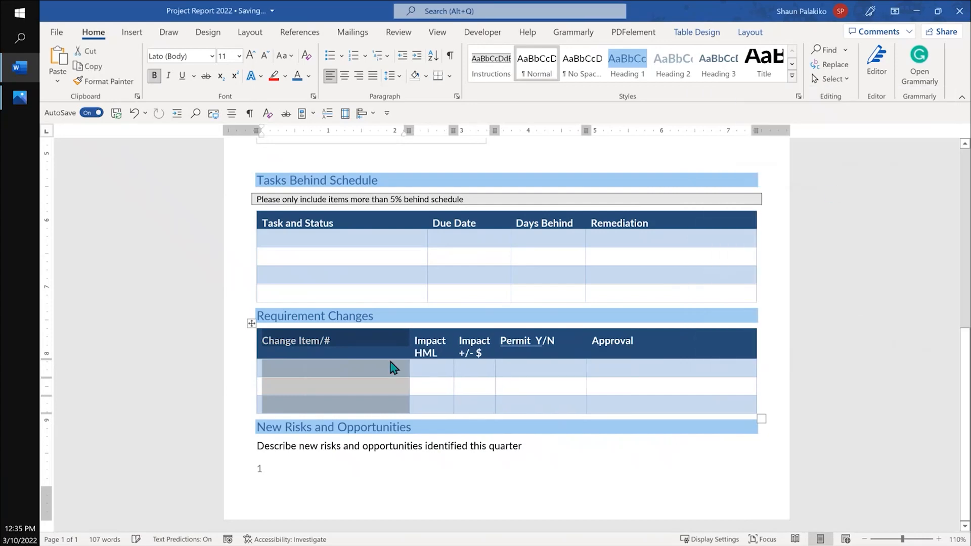
Increase the preferred width of the Impact HML column in the Requirement Changes table
right_click(419, 370)
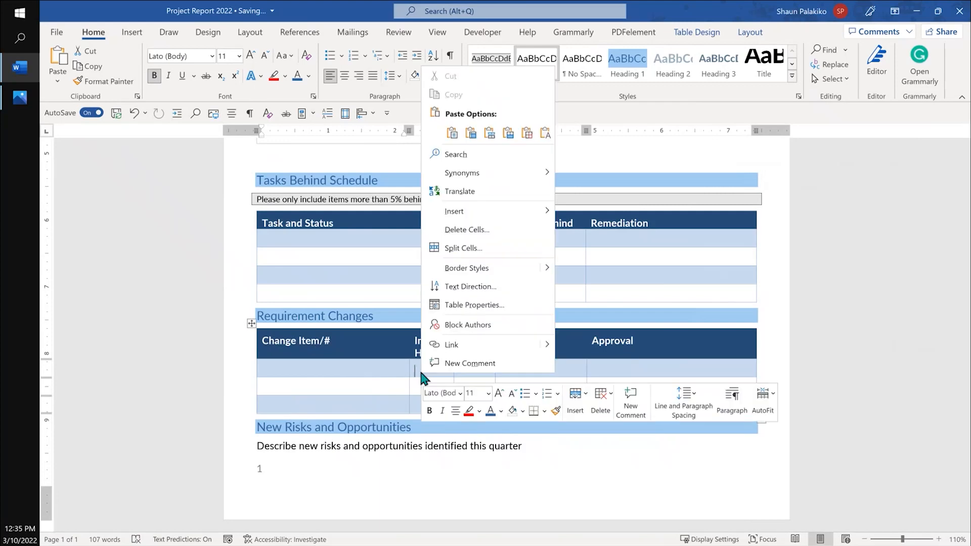
click(473, 305)
drag(538, 135, 866, 29)
click(815, 112)
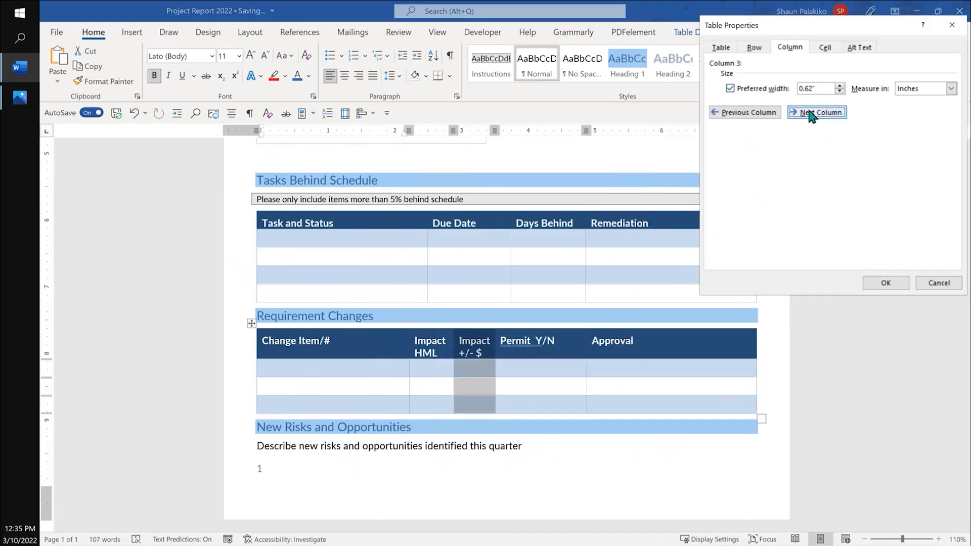
click(746, 113)
click(841, 90)
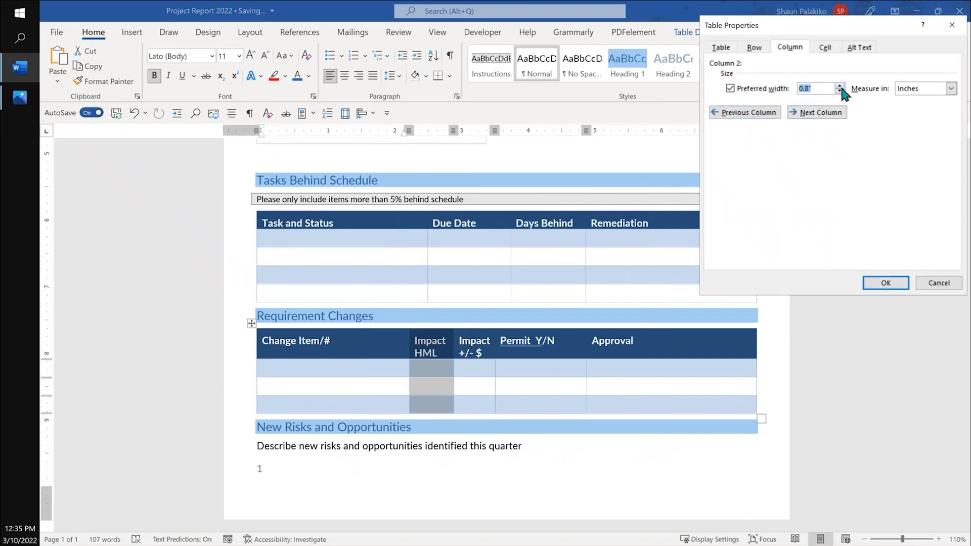
click(885, 282)
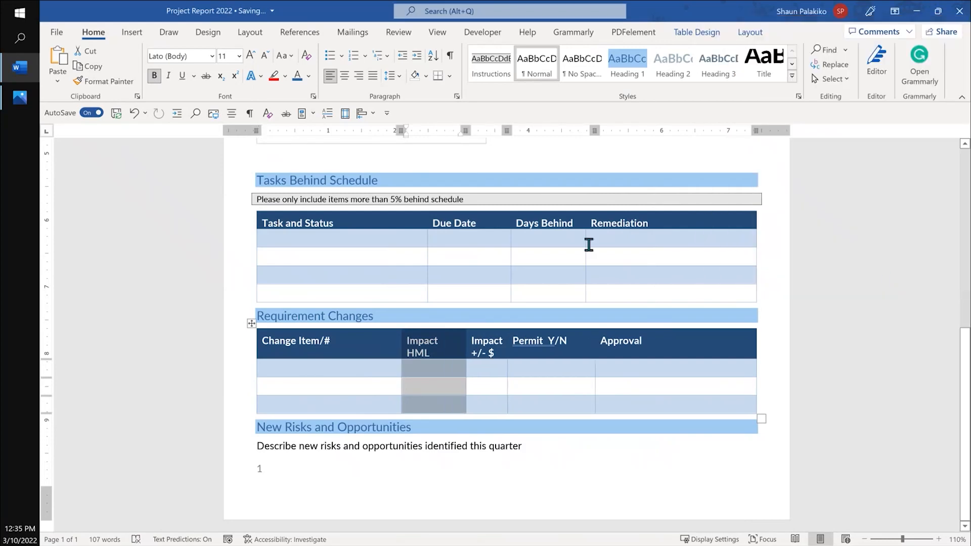
Increase the preferred width of the Impact +/- $ column in the Requirement Changes table
right_click(487, 367)
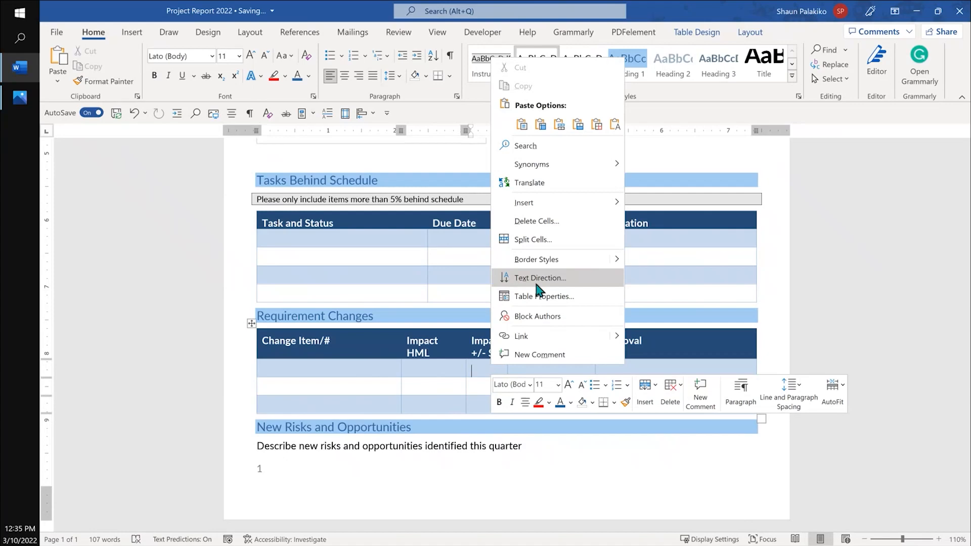
click(579, 297)
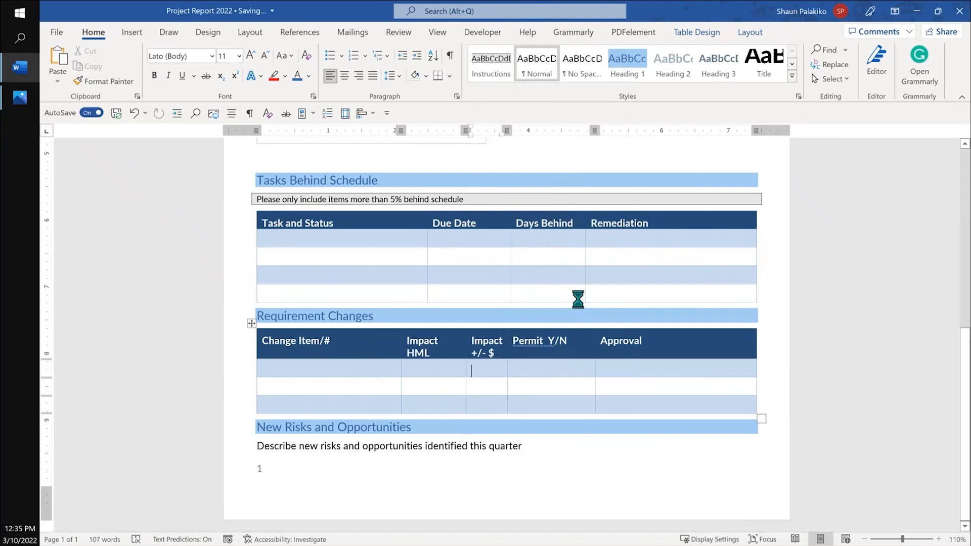
drag(486, 134, 824, 20)
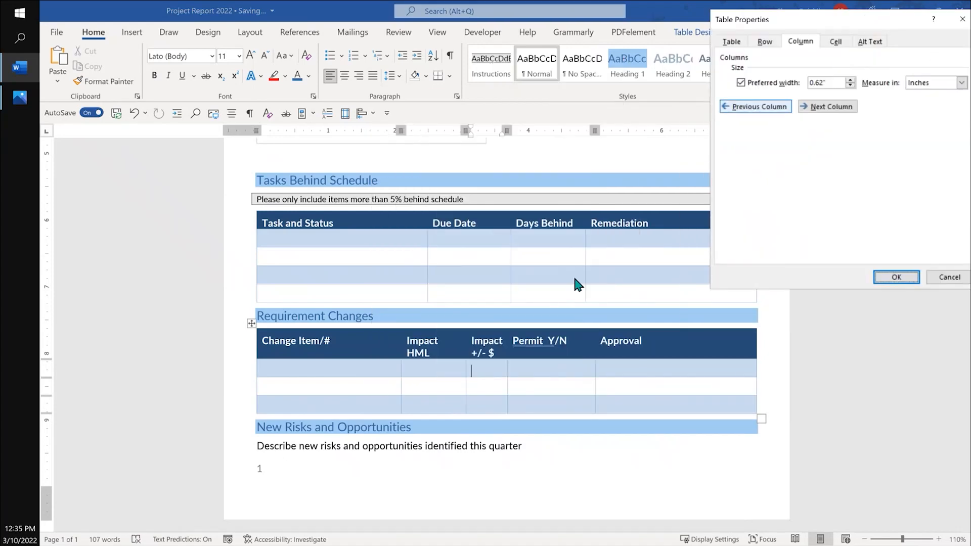
click(817, 107)
click(817, 107)
click(851, 85)
Set the Permit Y/N column's preferred width to 1.3 inches and narrow the Approval column until all Requirement Changes headers fit on one line
click(848, 108)
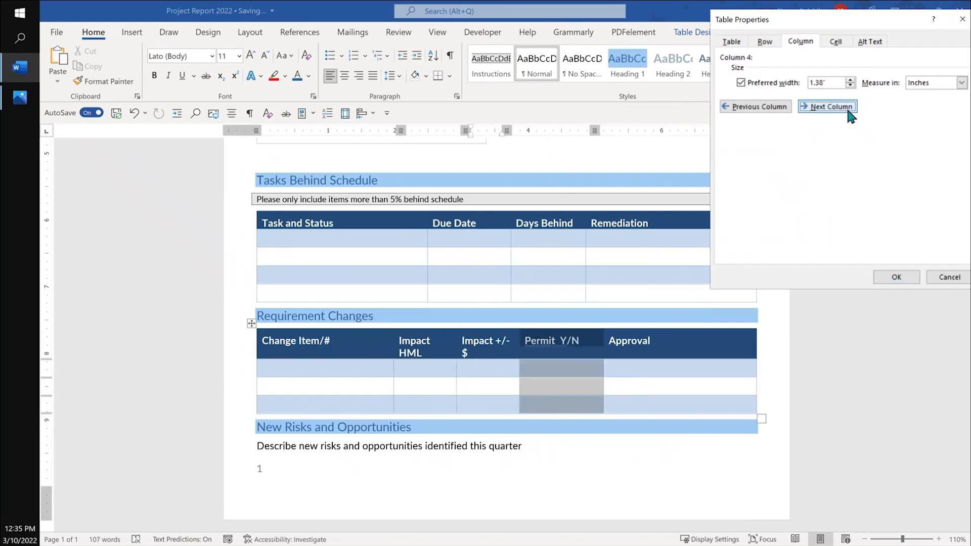
click(850, 84)
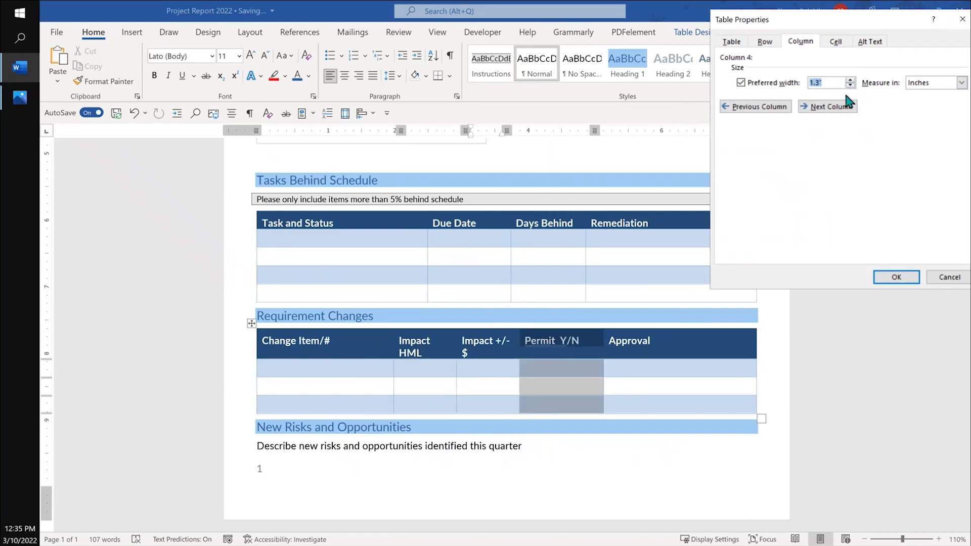
click(842, 108)
click(851, 84)
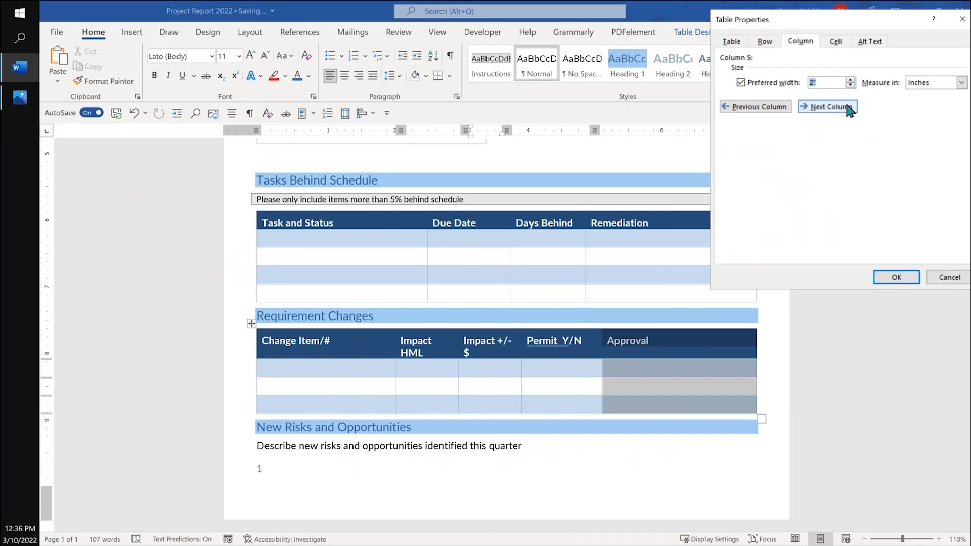
click(851, 85)
click(846, 107)
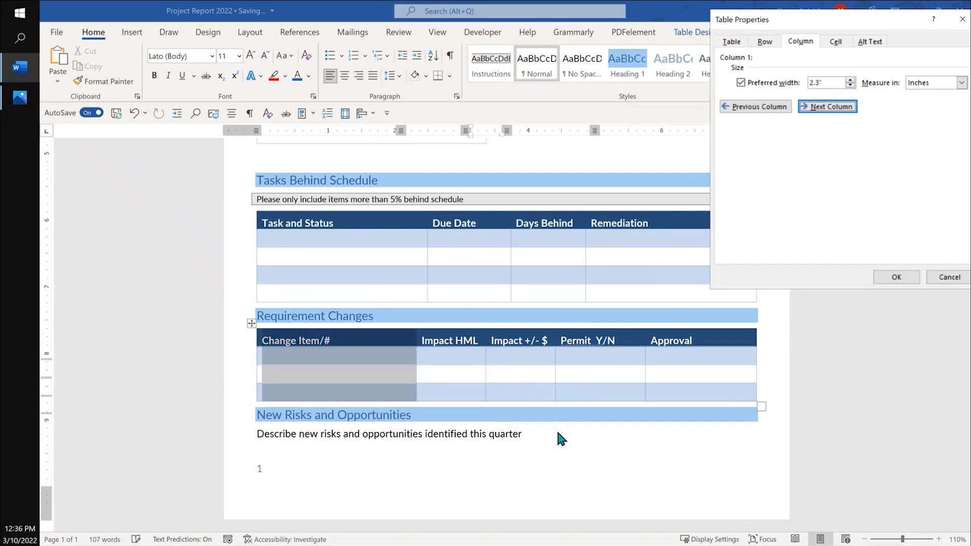
click(902, 280)
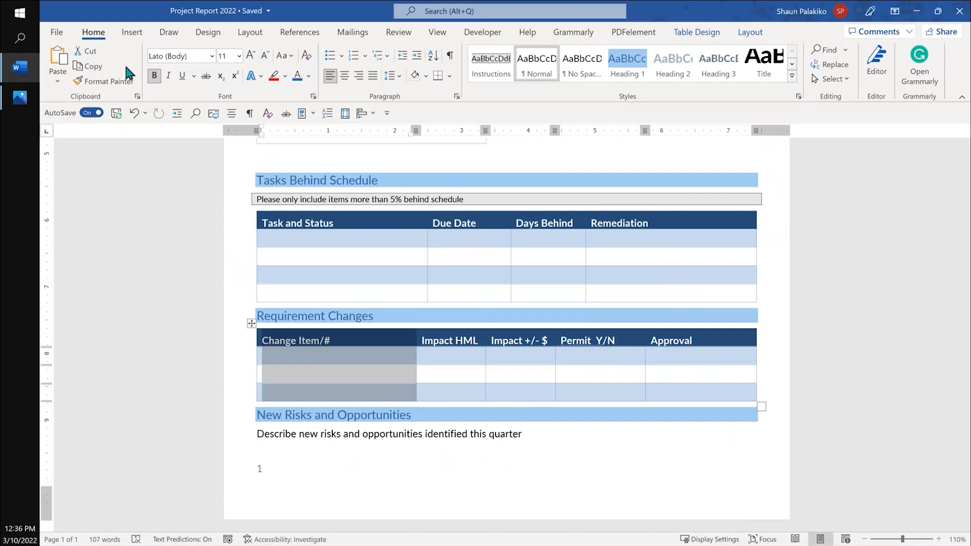
Start saving a copy of the report as "Project Report 2022 TEMPLATE" with the Word Template file type
click(172, 236)
scroll(194, 228, up, 6)
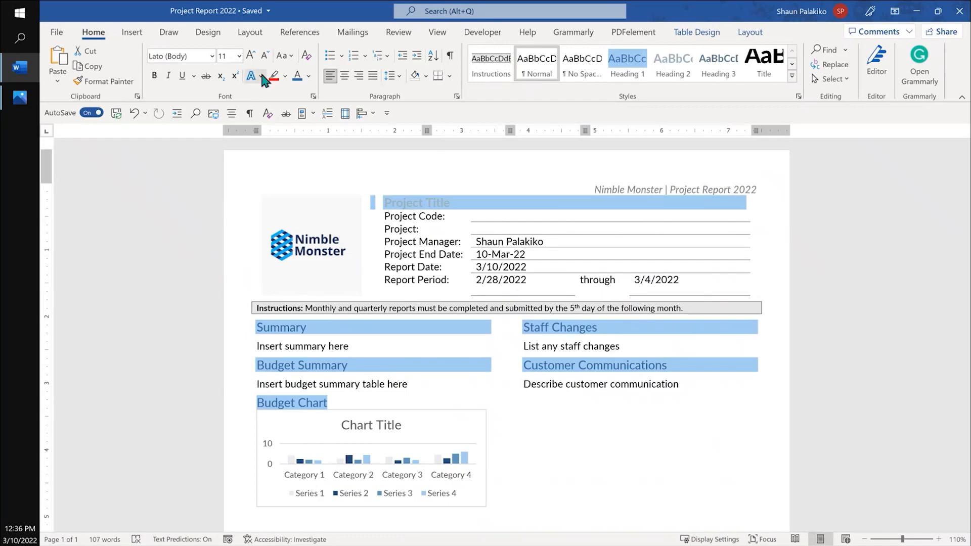
click(56, 33)
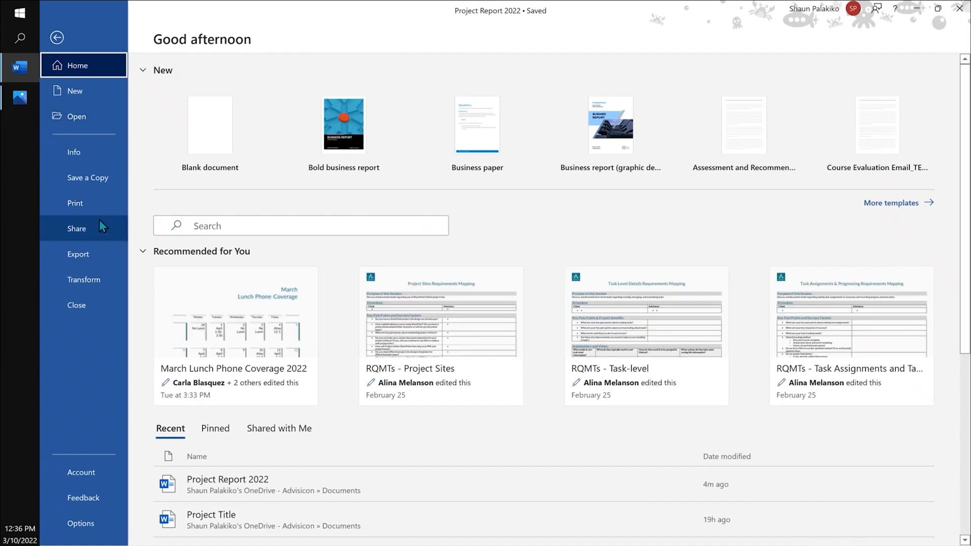
click(104, 174)
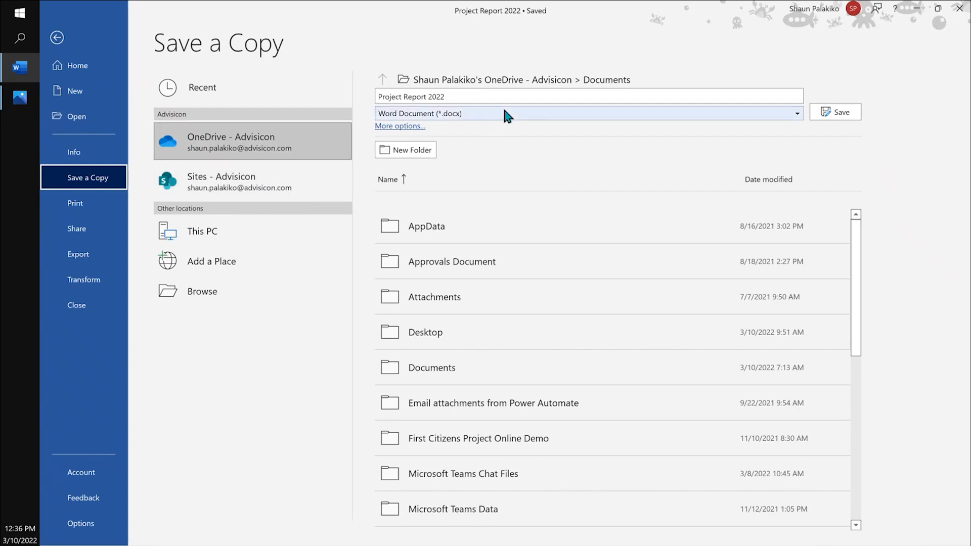
click(278, 281)
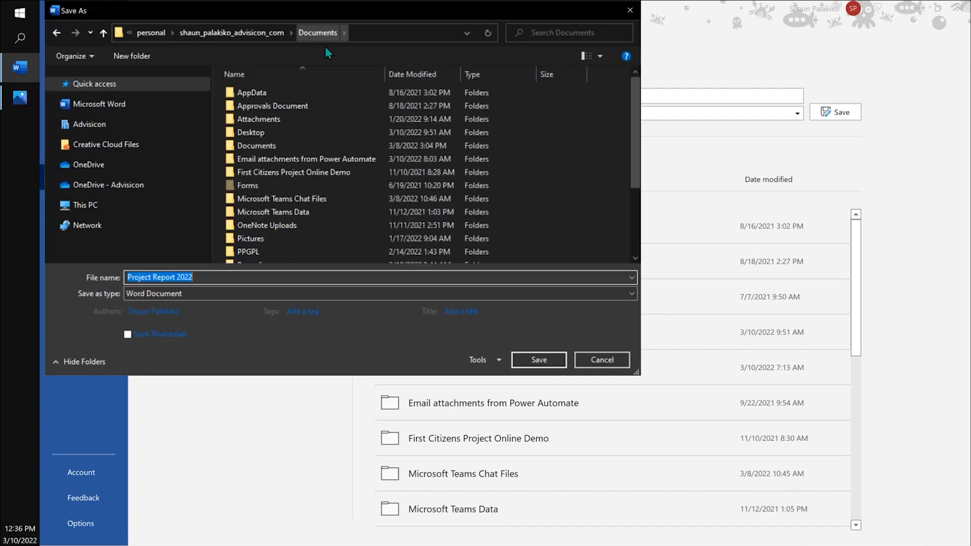
click(200, 278)
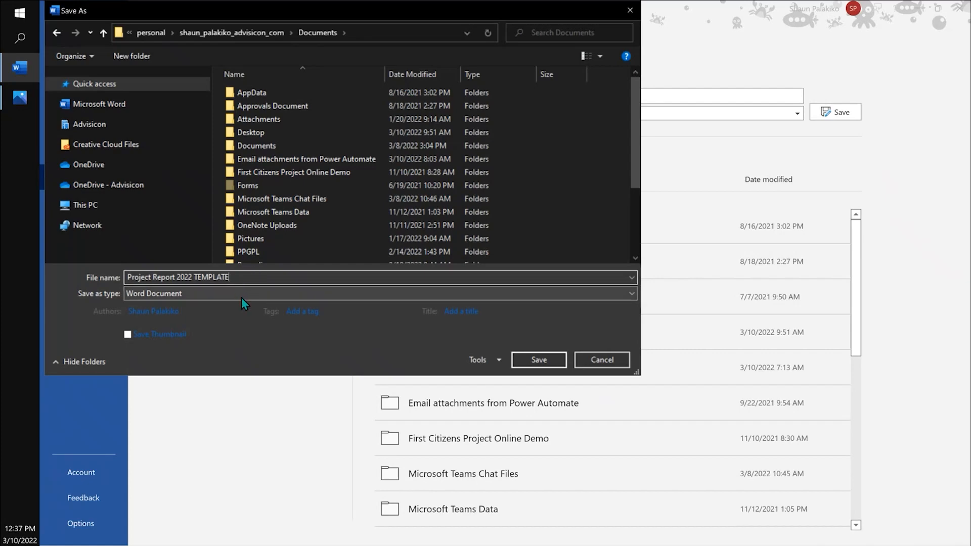
click(243, 294)
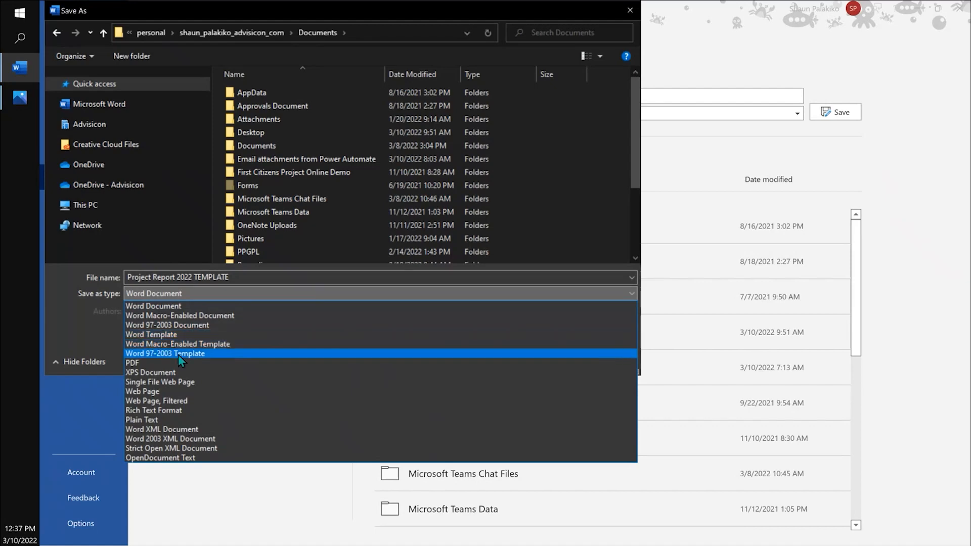
click(158, 335)
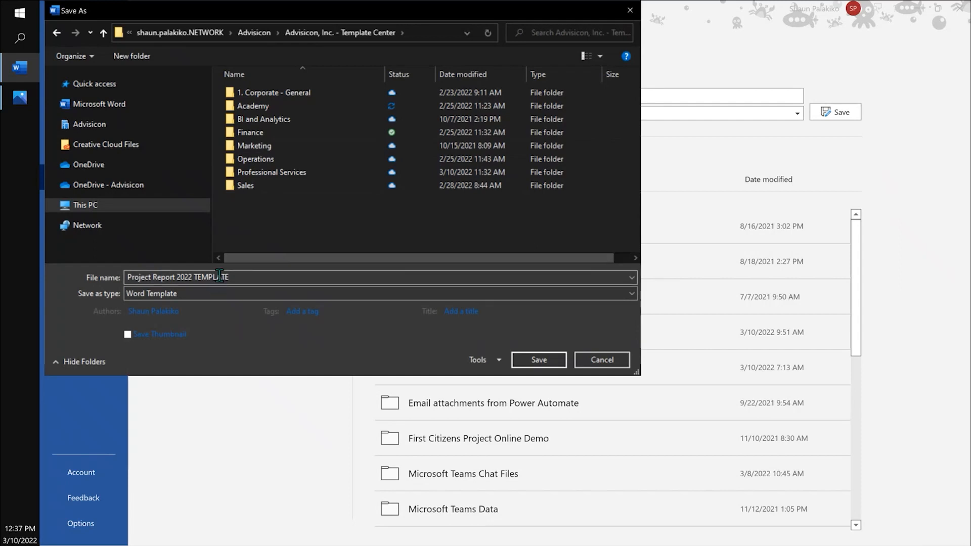
Choose the Desktop folder as the location and save the template there
click(94, 84)
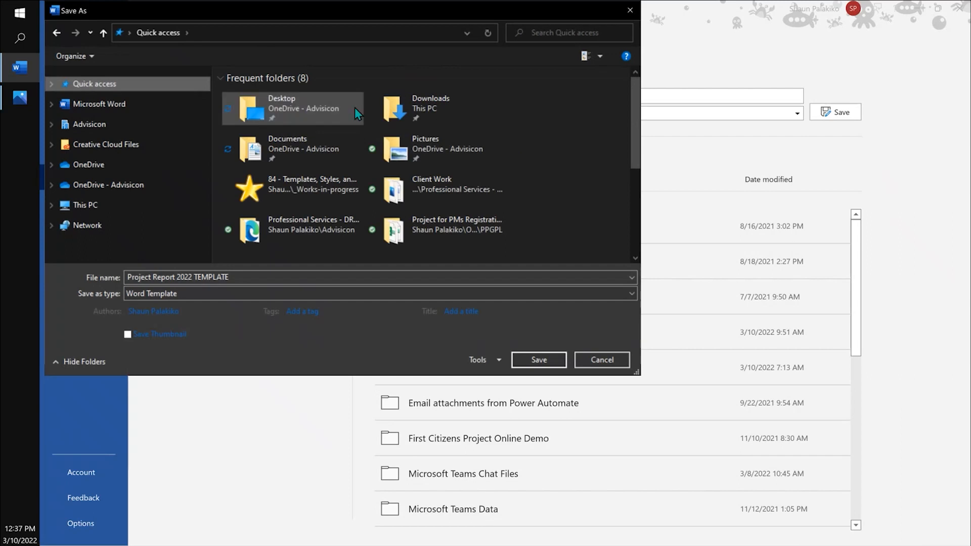
double_click(314, 111)
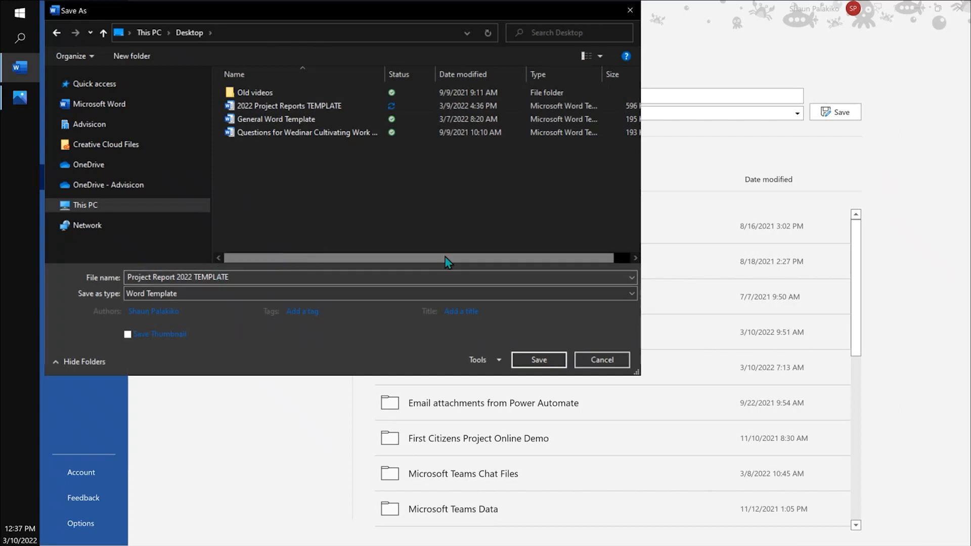
click(539, 359)
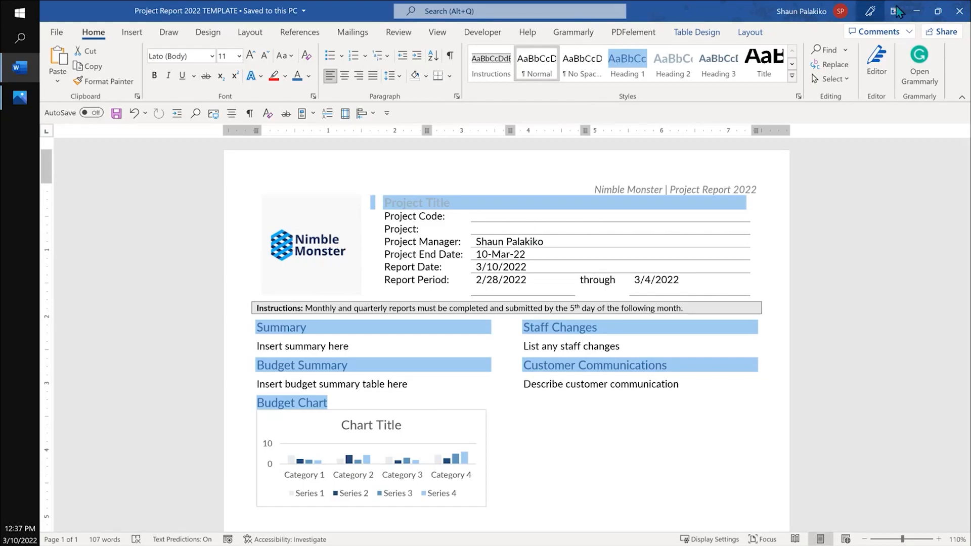
Close the template document and switch to a File Explorer window showing the Desktop folder, moved clear of the screen edge
click(960, 11)
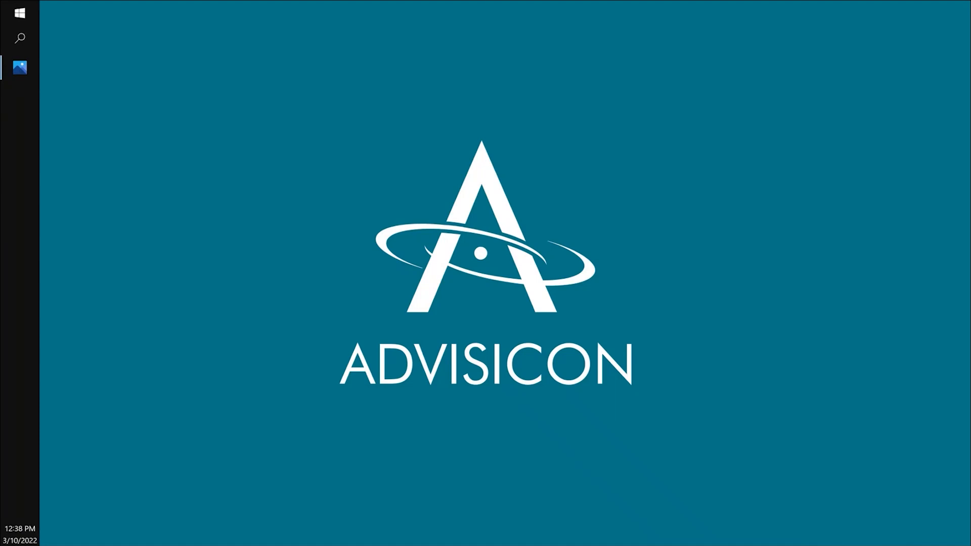
drag(535, 0, 345, 70)
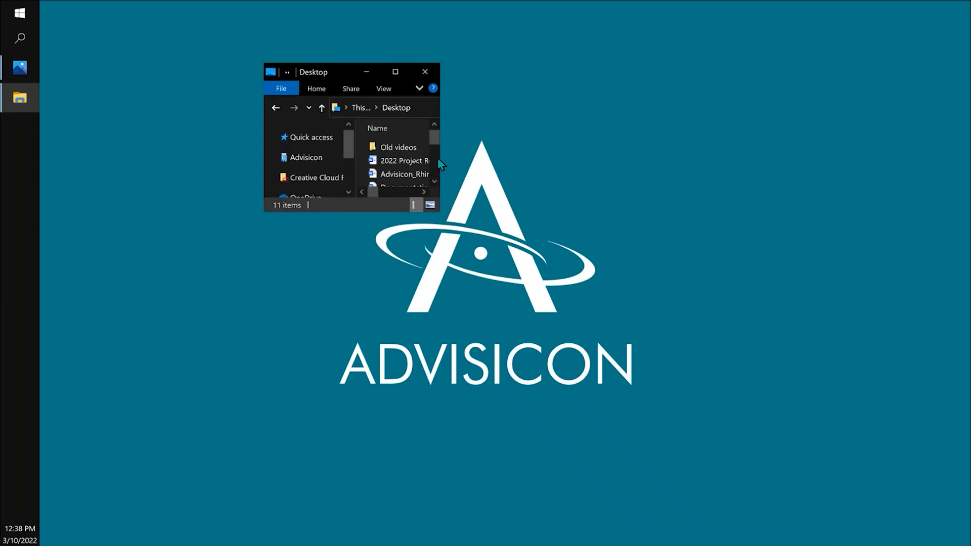
Maximize the Desktop folder window, create a new document from 2022 Project Reports TEMPLATE, and close that document without saving
click(396, 71)
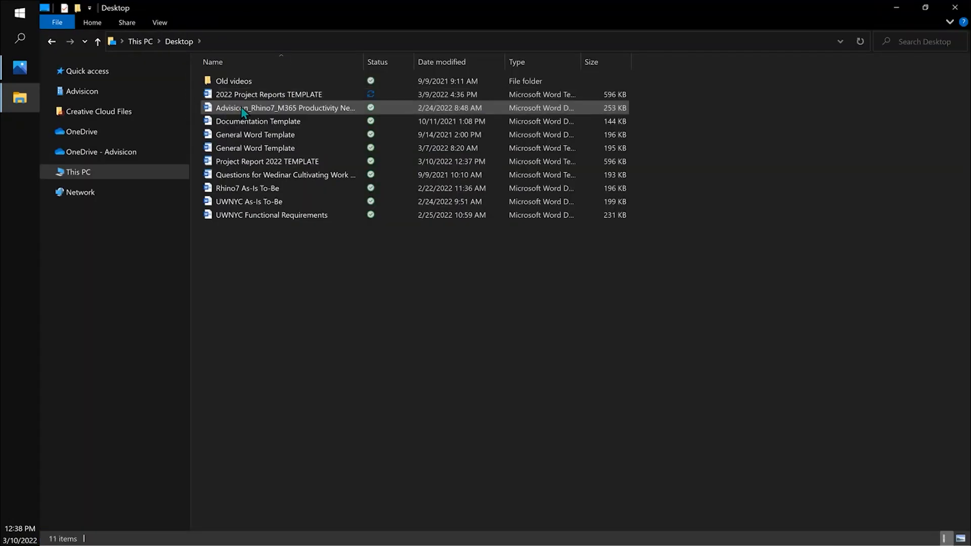
click(261, 97)
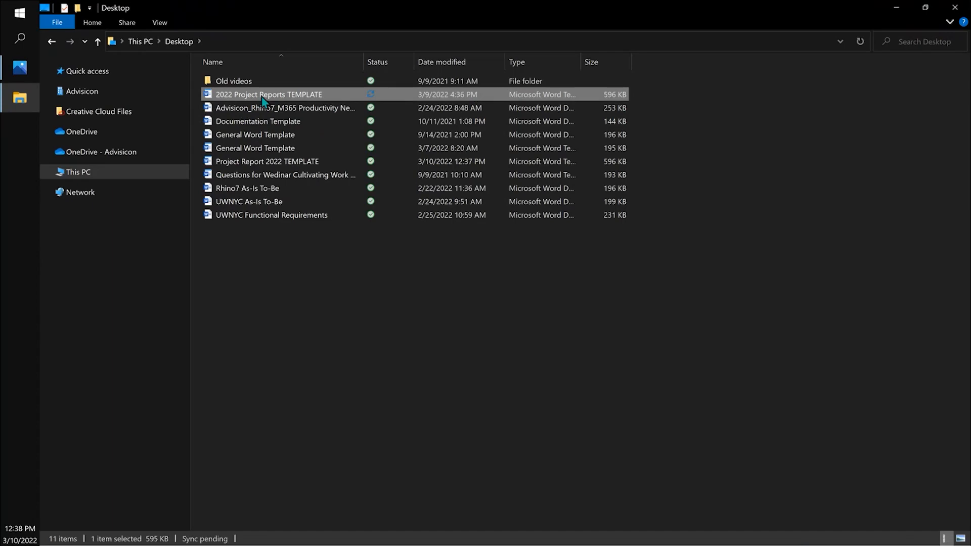
double_click(262, 97)
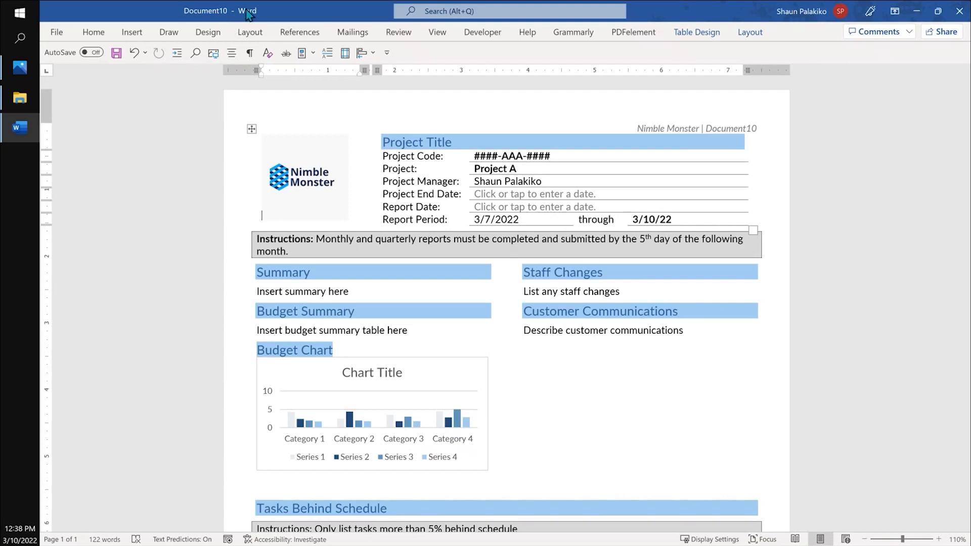
click(953, 22)
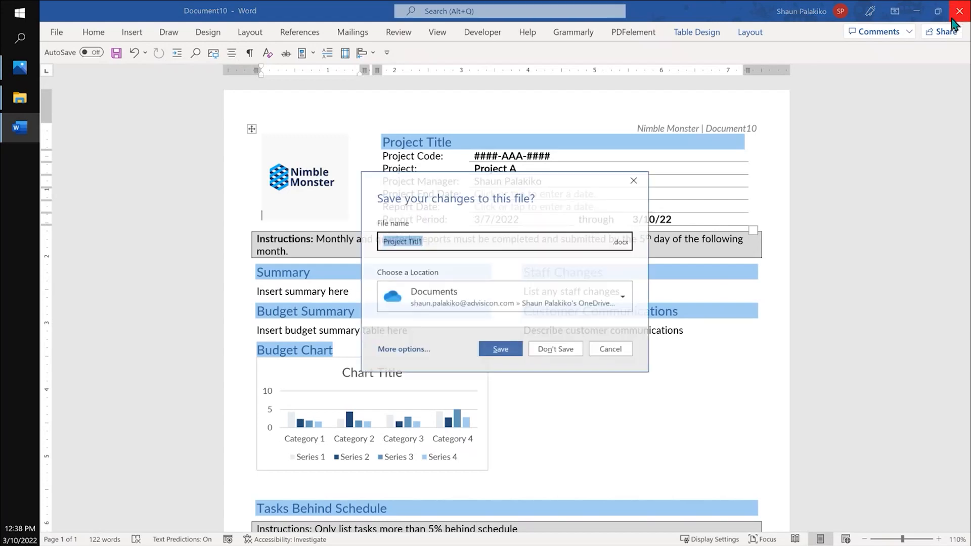
click(555, 350)
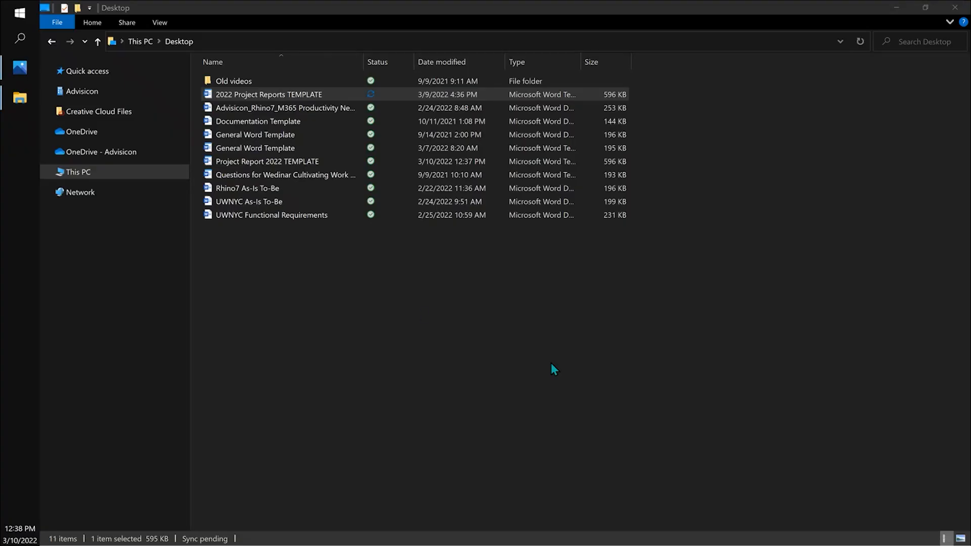
Open the 2022 Project Reports TEMPLATE file itself for editing instead of creating a new document from it
right_click(299, 96)
click(326, 117)
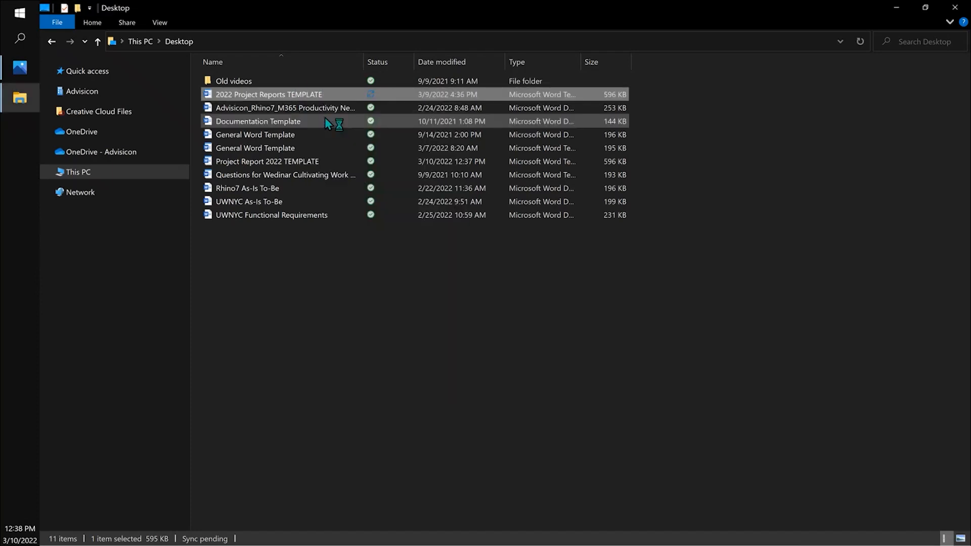